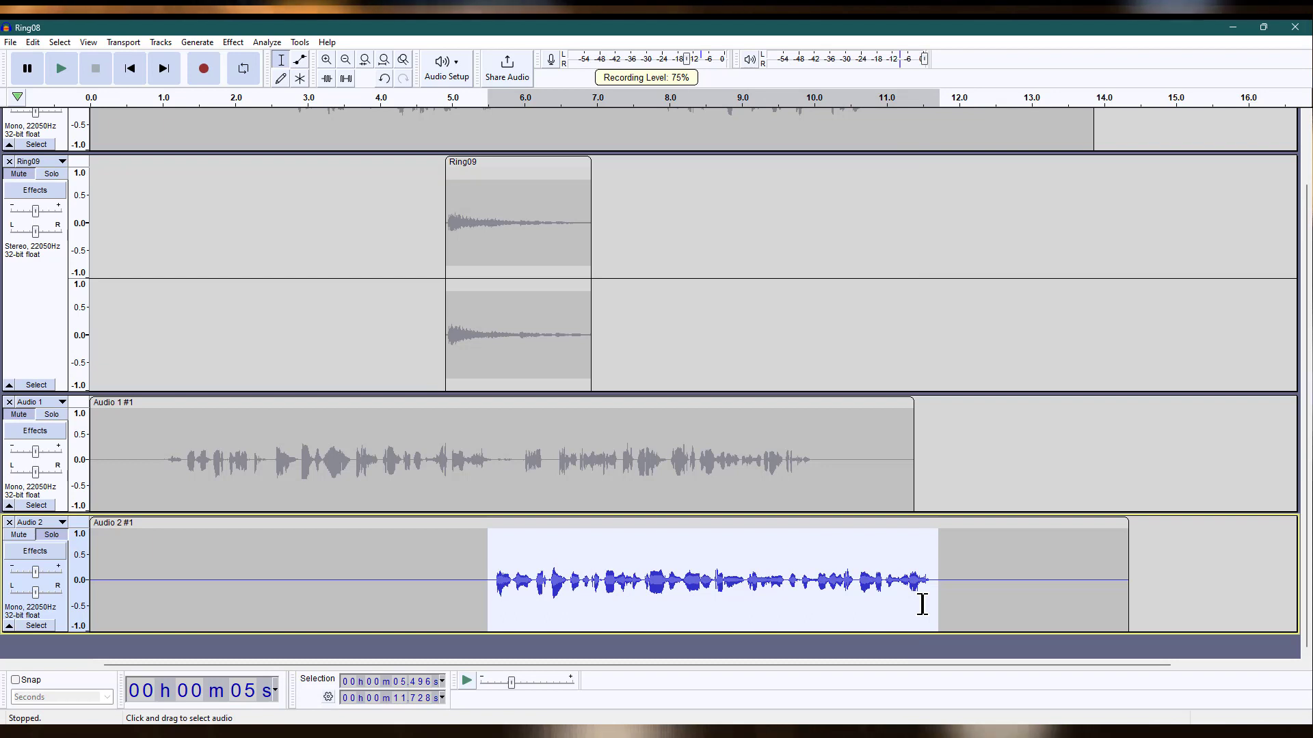
# Select all audio and examine the Audio 2 waveform's peaks and quiet parts up close and at wider scale.
pyautogui.click(230, 544)
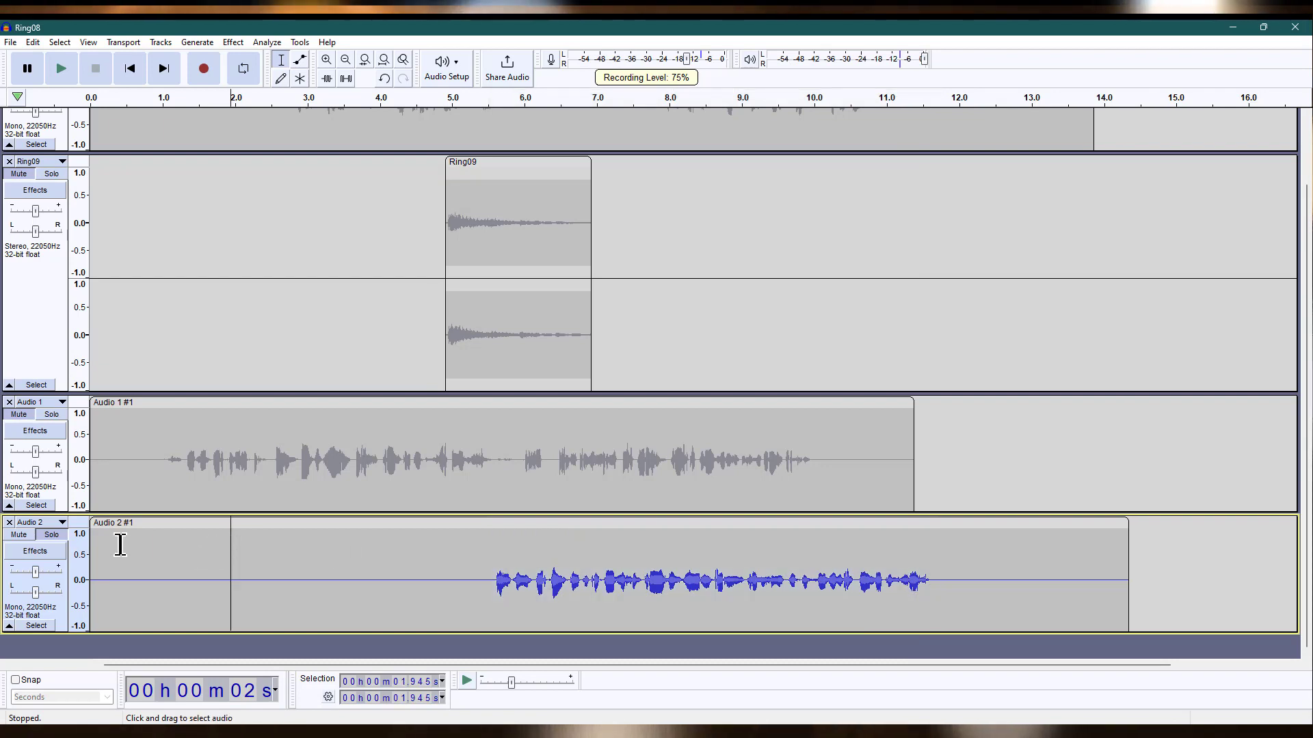
pyautogui.hotkey('ctrl', 'a')
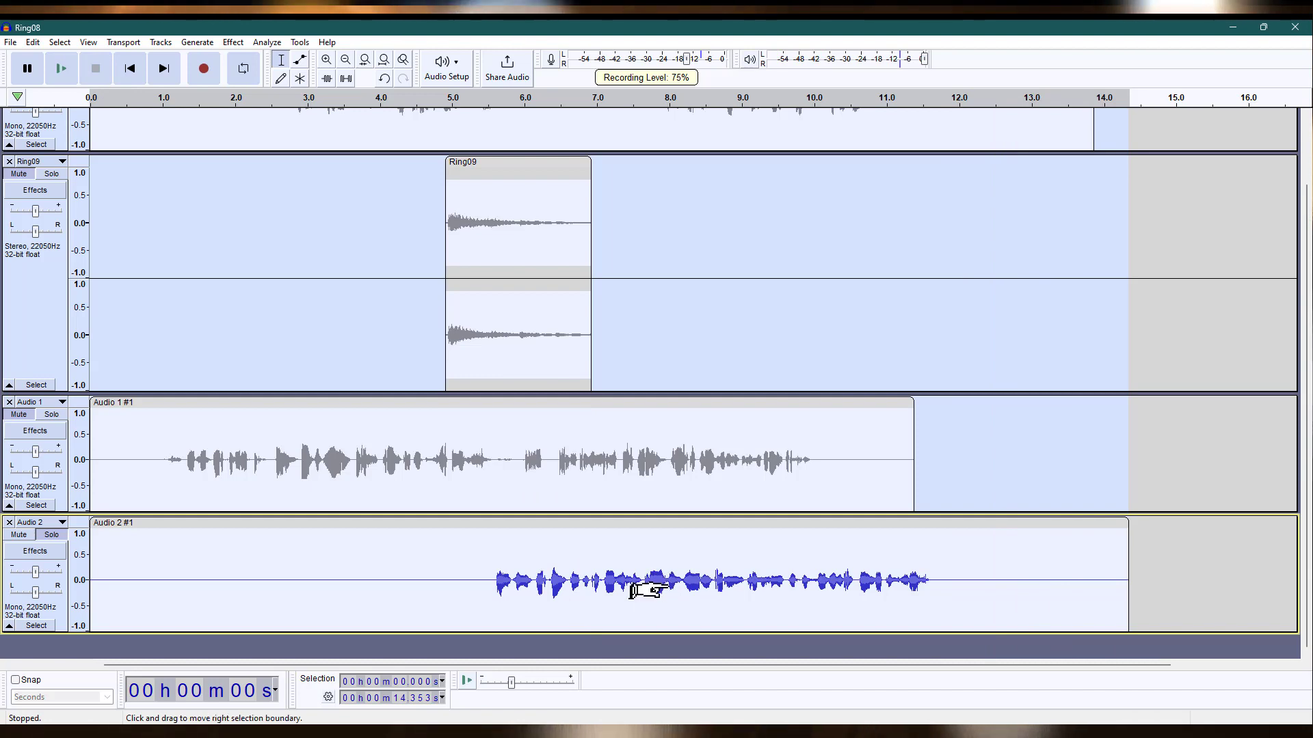
pyautogui.scroll(4, 632, 589)
pyautogui.scroll(1, 633, 592)
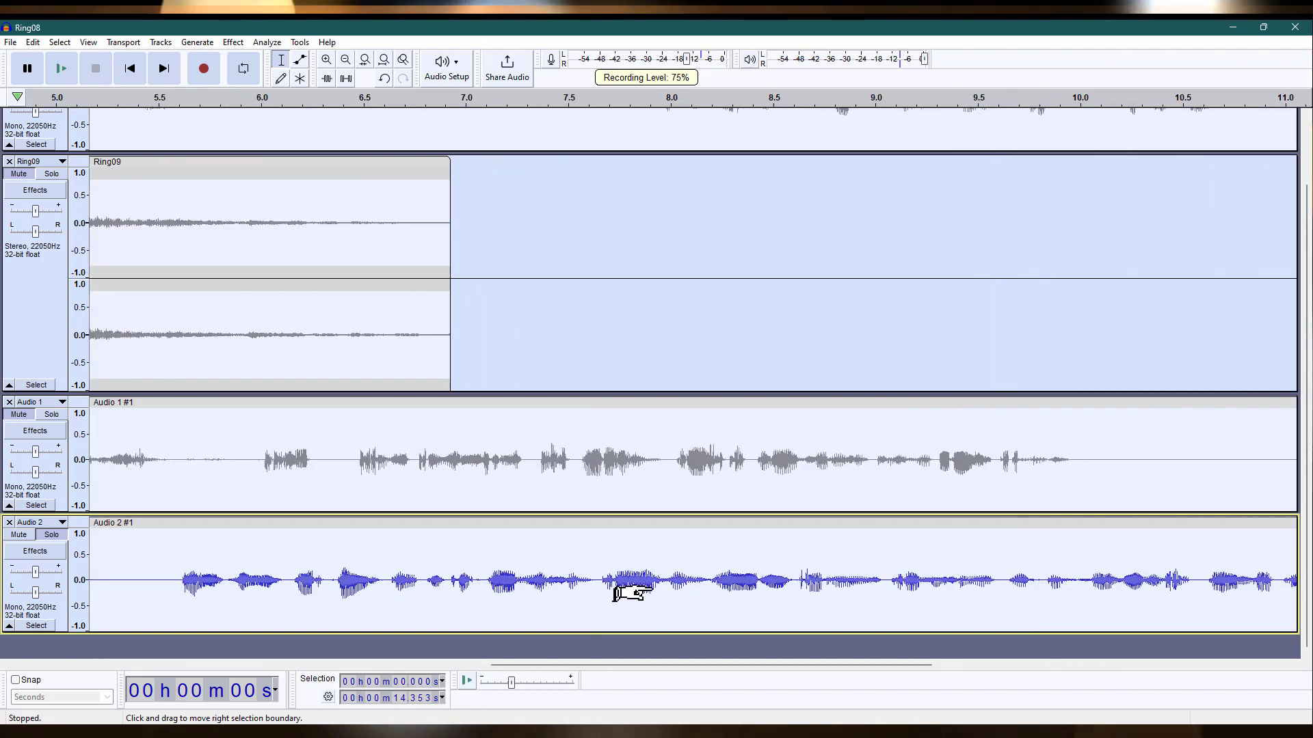
pyautogui.scroll(5, 629, 593)
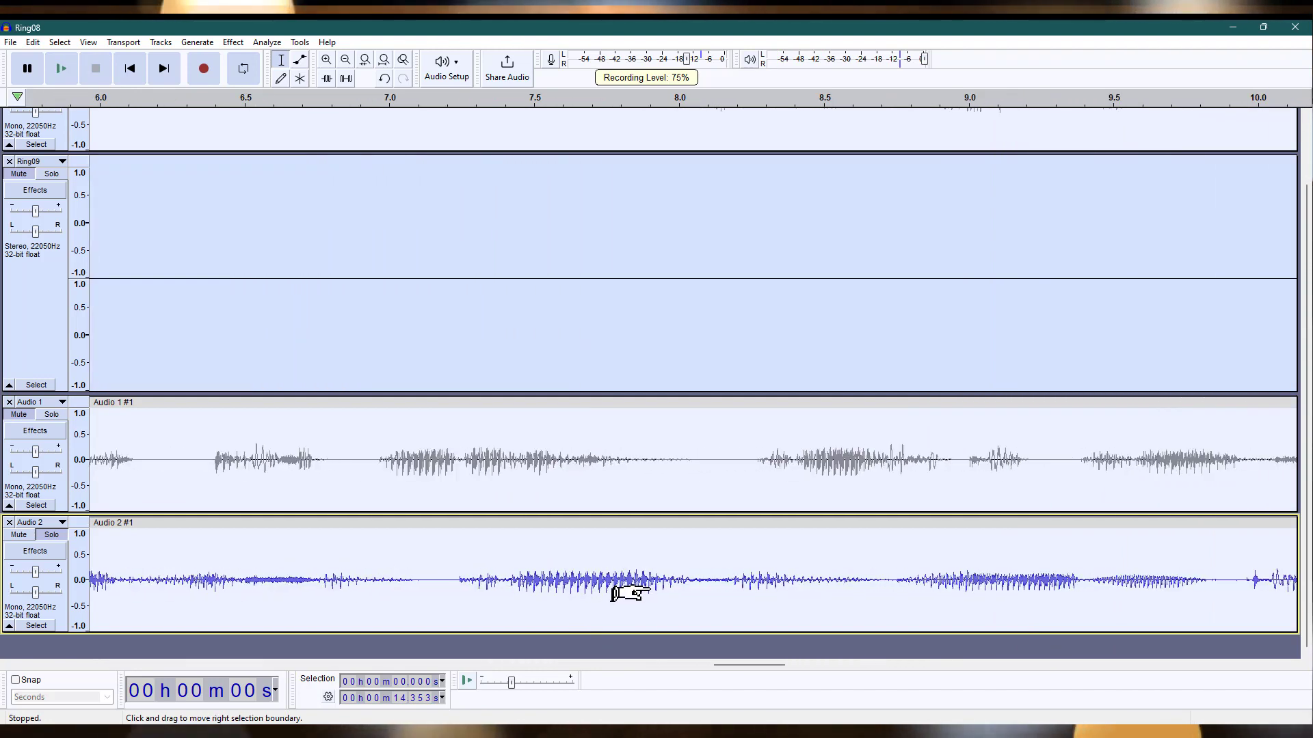
pyautogui.scroll(4, 629, 592)
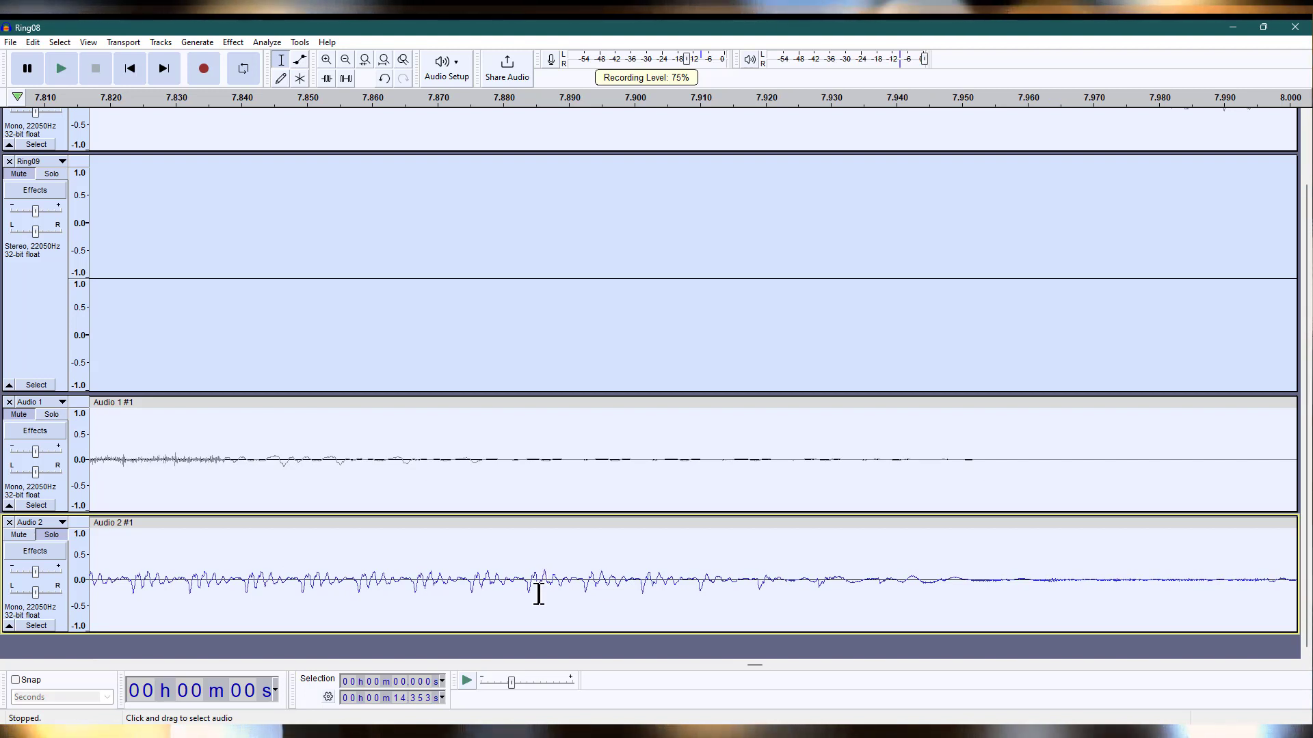
pyautogui.scroll(-3, 518, 593)
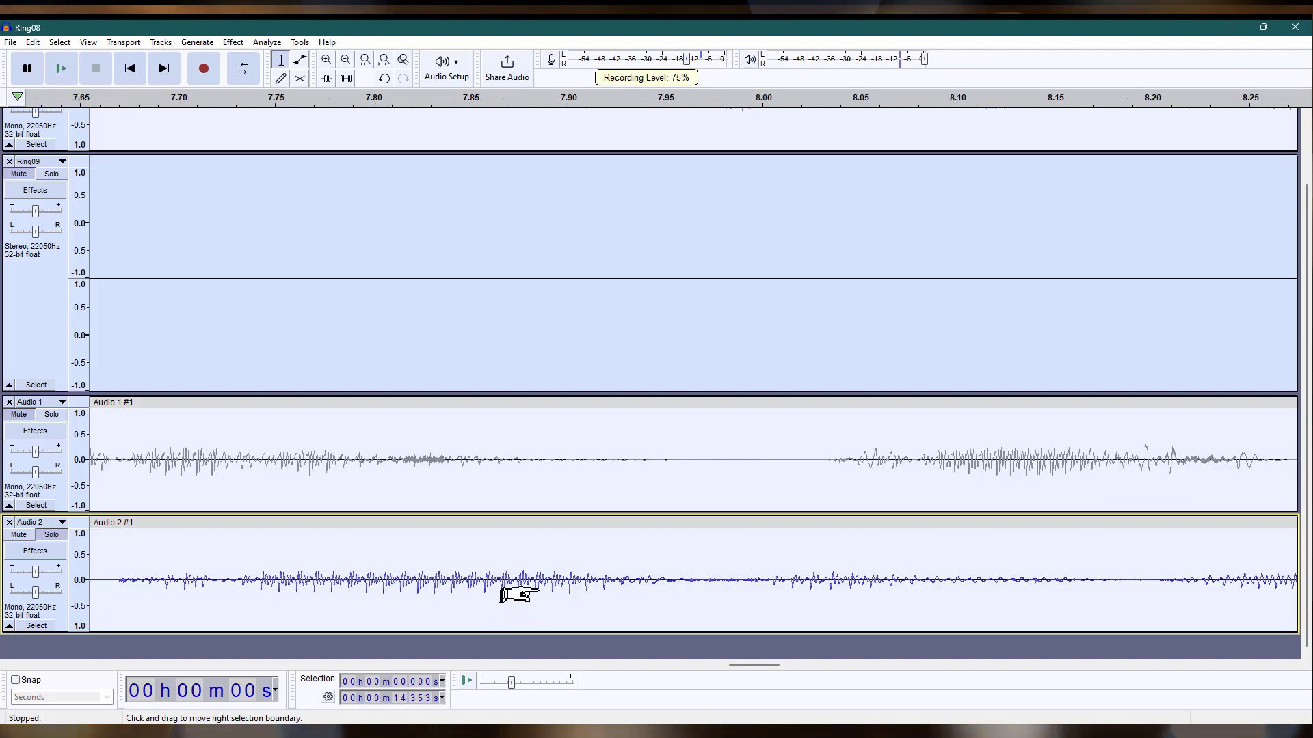
pyautogui.scroll(-4, 517, 593)
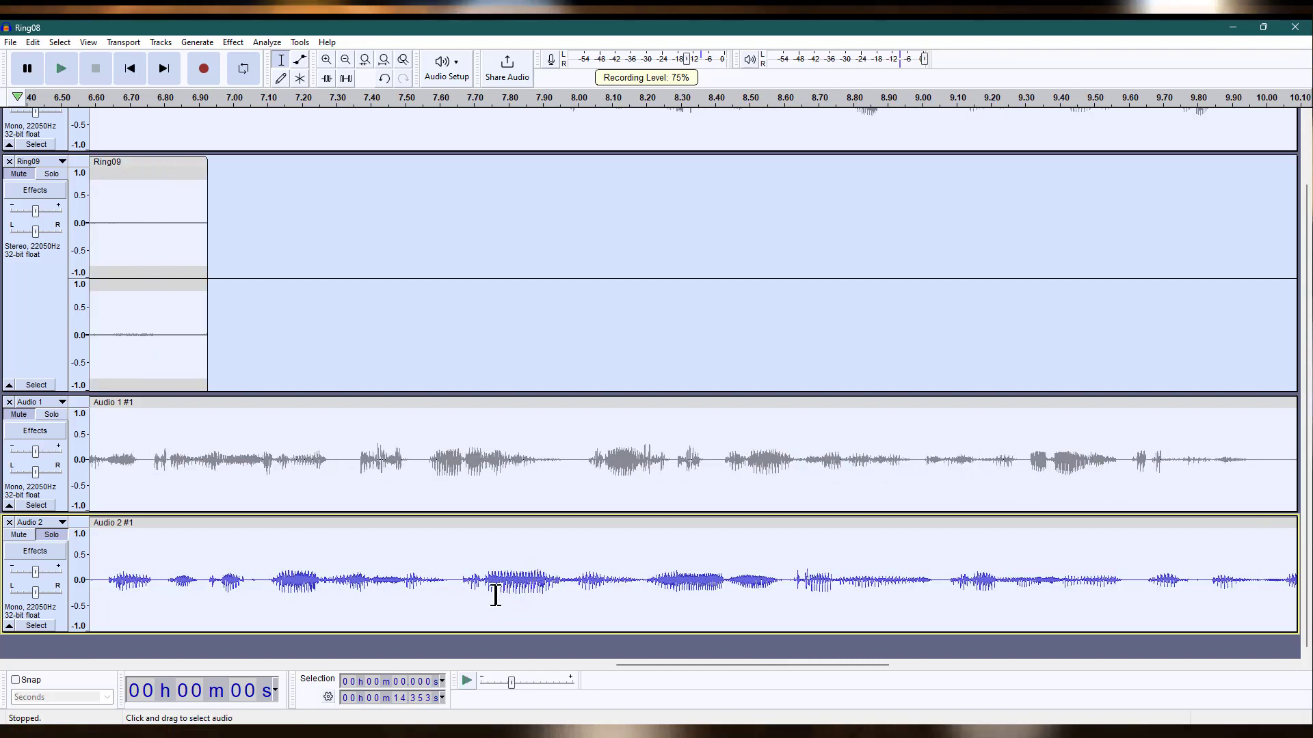
pyautogui.scroll(-2, 477, 606)
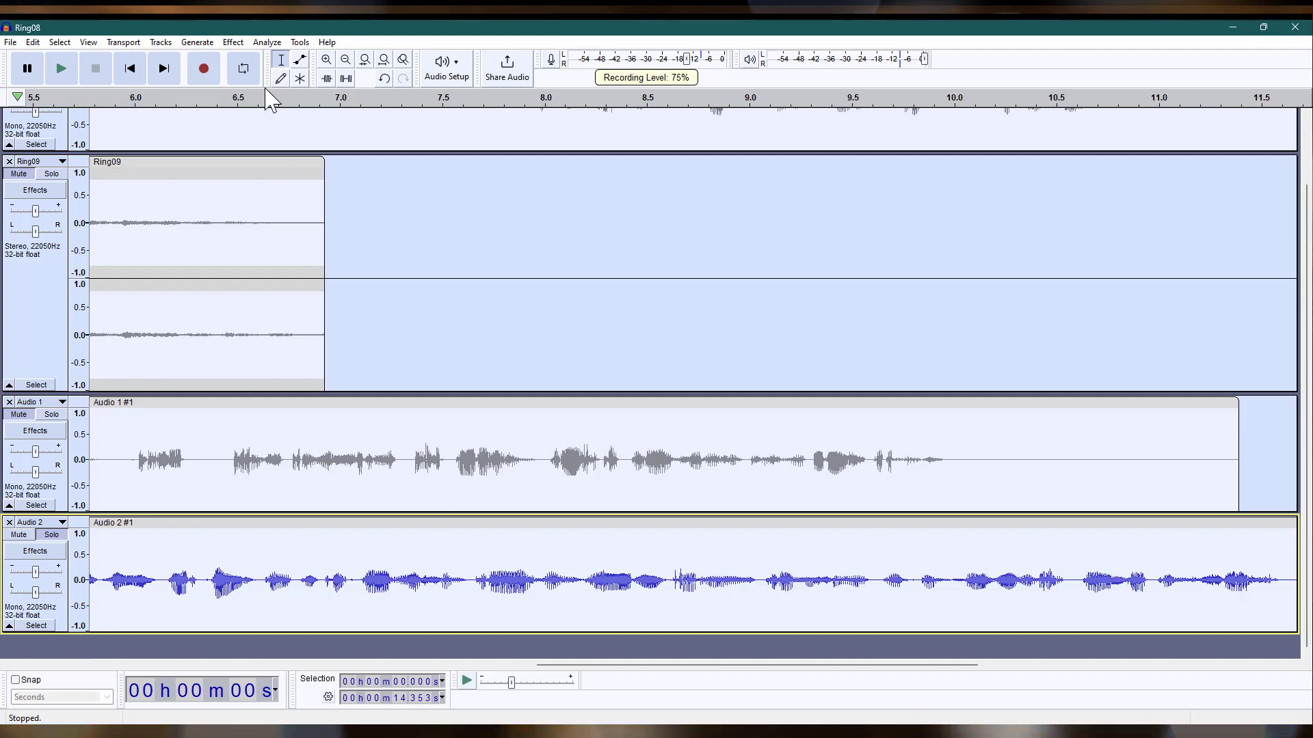
# Load the Compressor's factory default preset for review and close the effect without applying it.
pyautogui.click(234, 43)
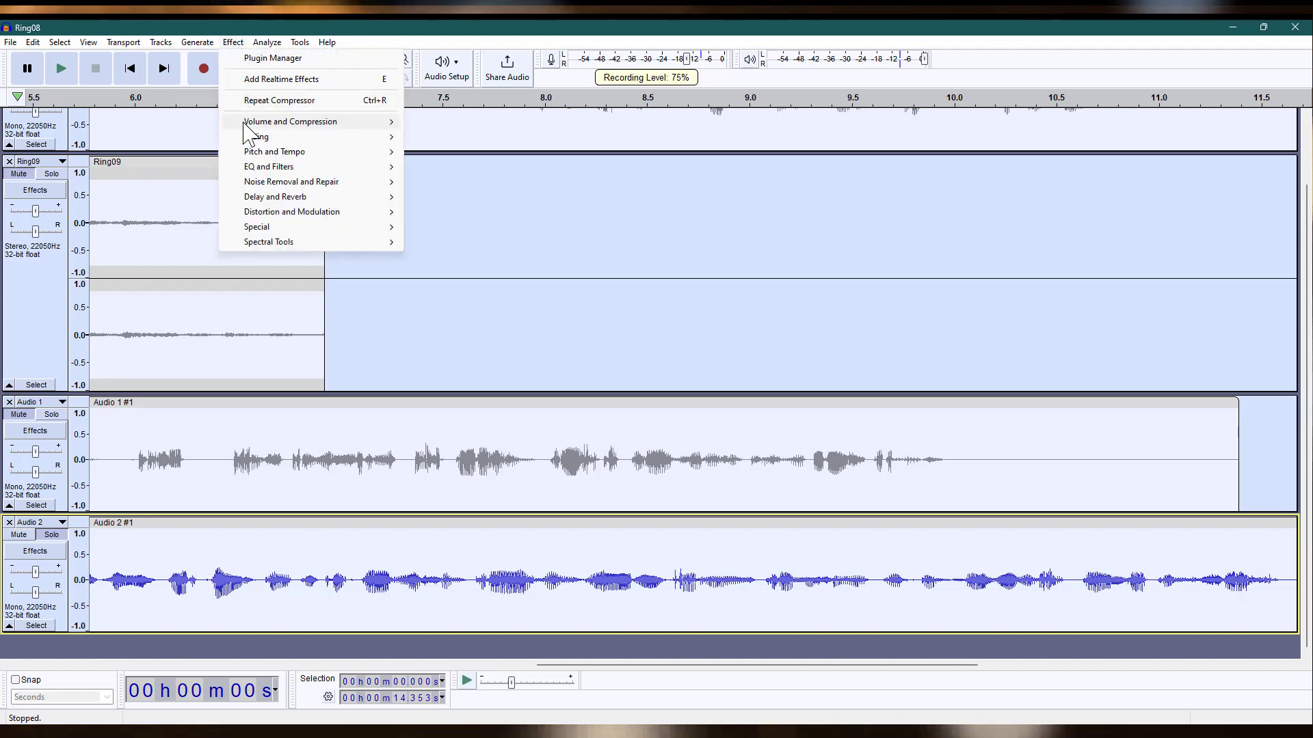
pyautogui.moveTo(249, 124)
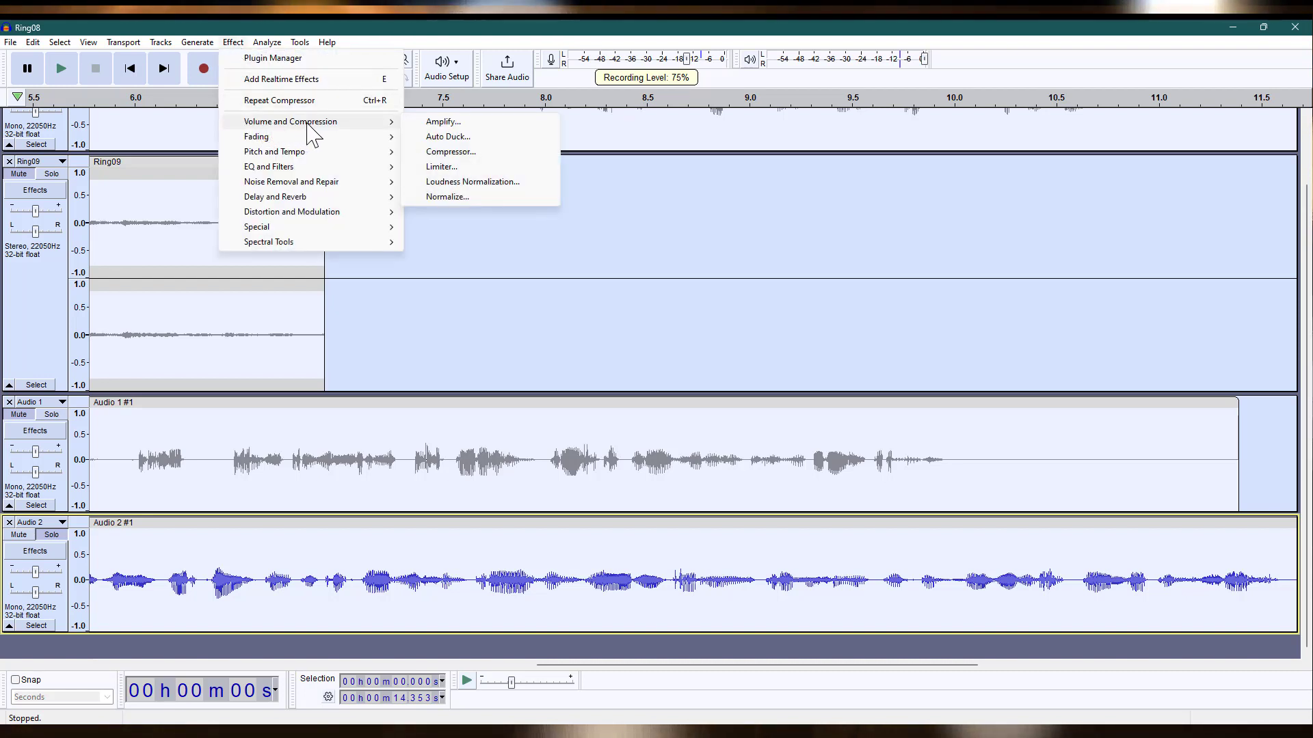
pyautogui.click(484, 153)
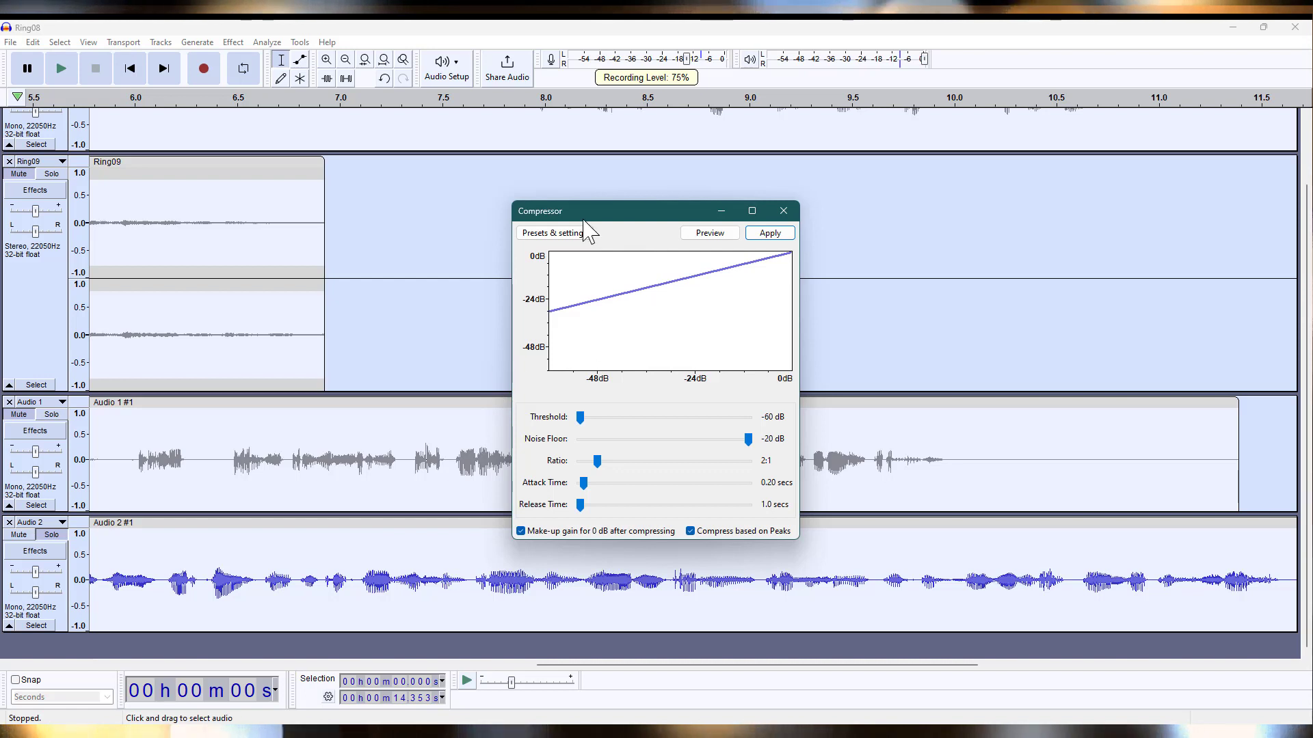
pyautogui.click(557, 234)
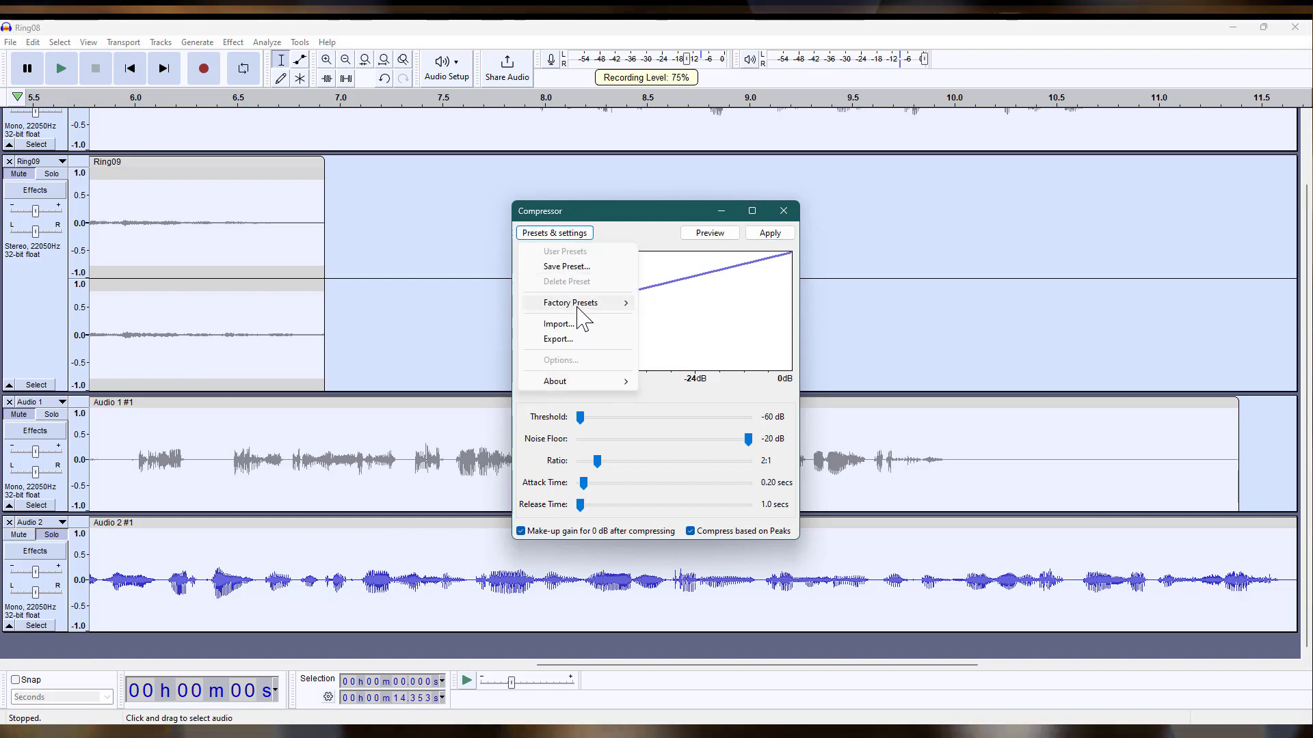
pyautogui.moveTo(582, 306)
pyautogui.click(658, 303)
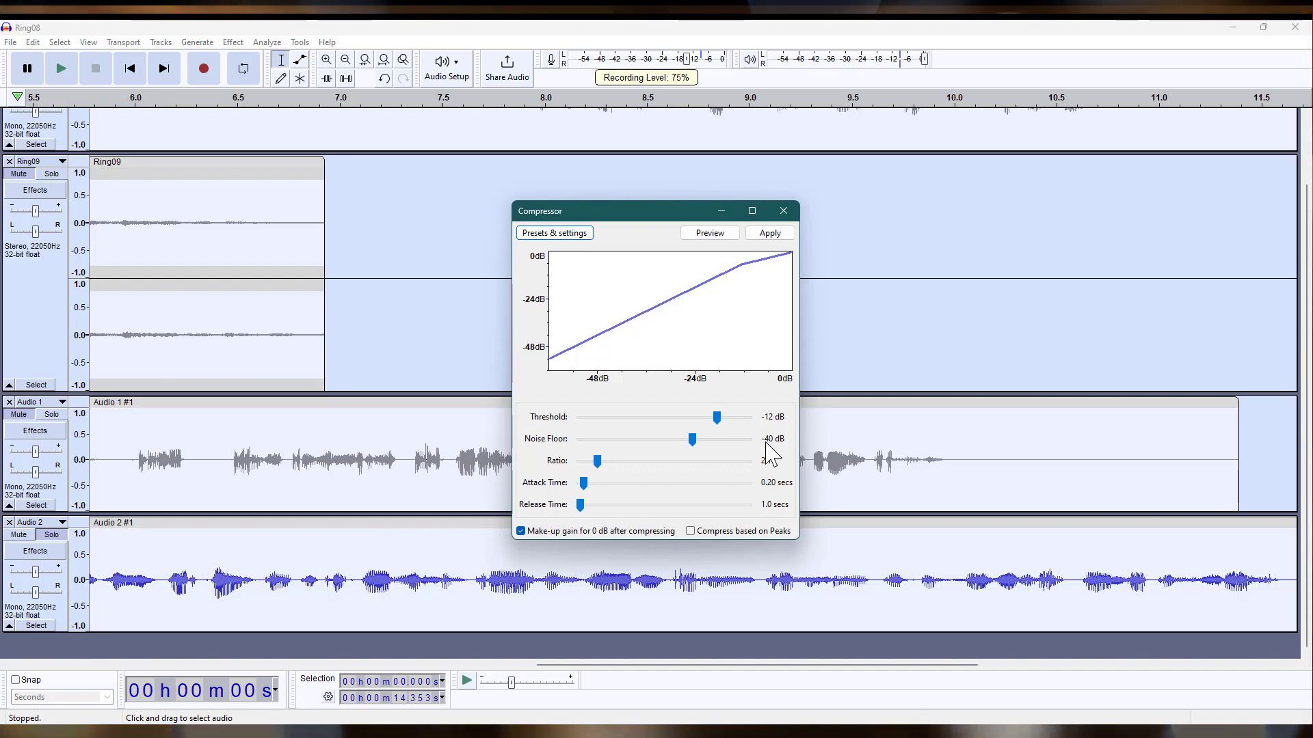
pyautogui.press('Escape')
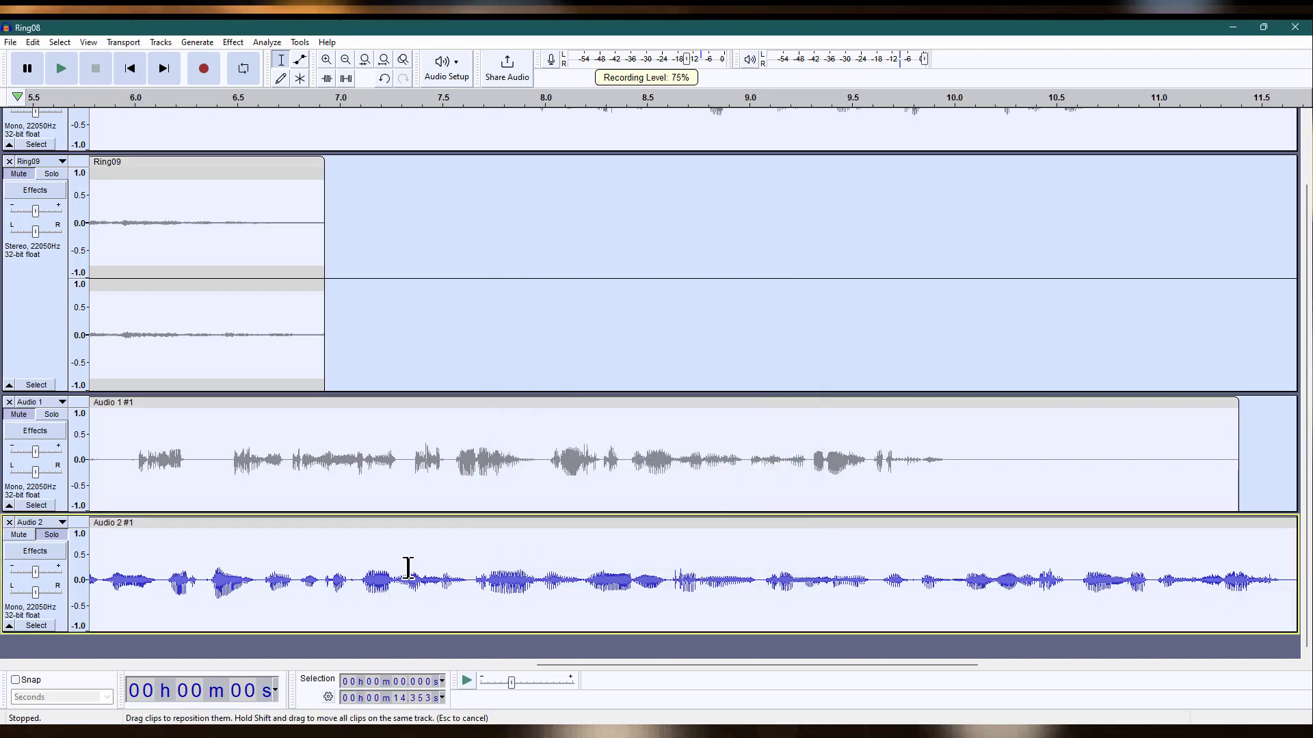
# Play only the quiet section before the speech in Audio 2, from about 4.82 to 5.61 seconds.
pyautogui.moveTo(579, 665); pyautogui.dragTo(391, 665)
pyautogui.scroll(2, 550, 590)
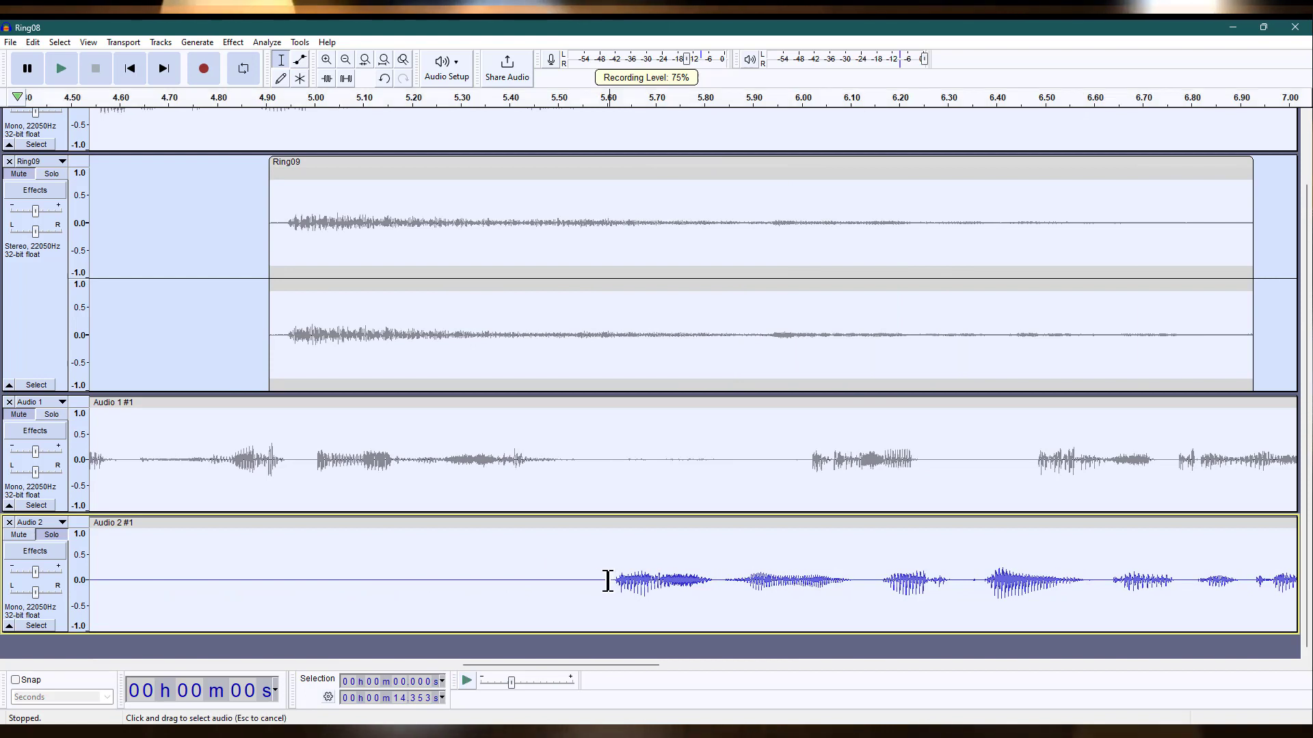
pyautogui.moveTo(609, 581); pyautogui.dragTo(227, 576)
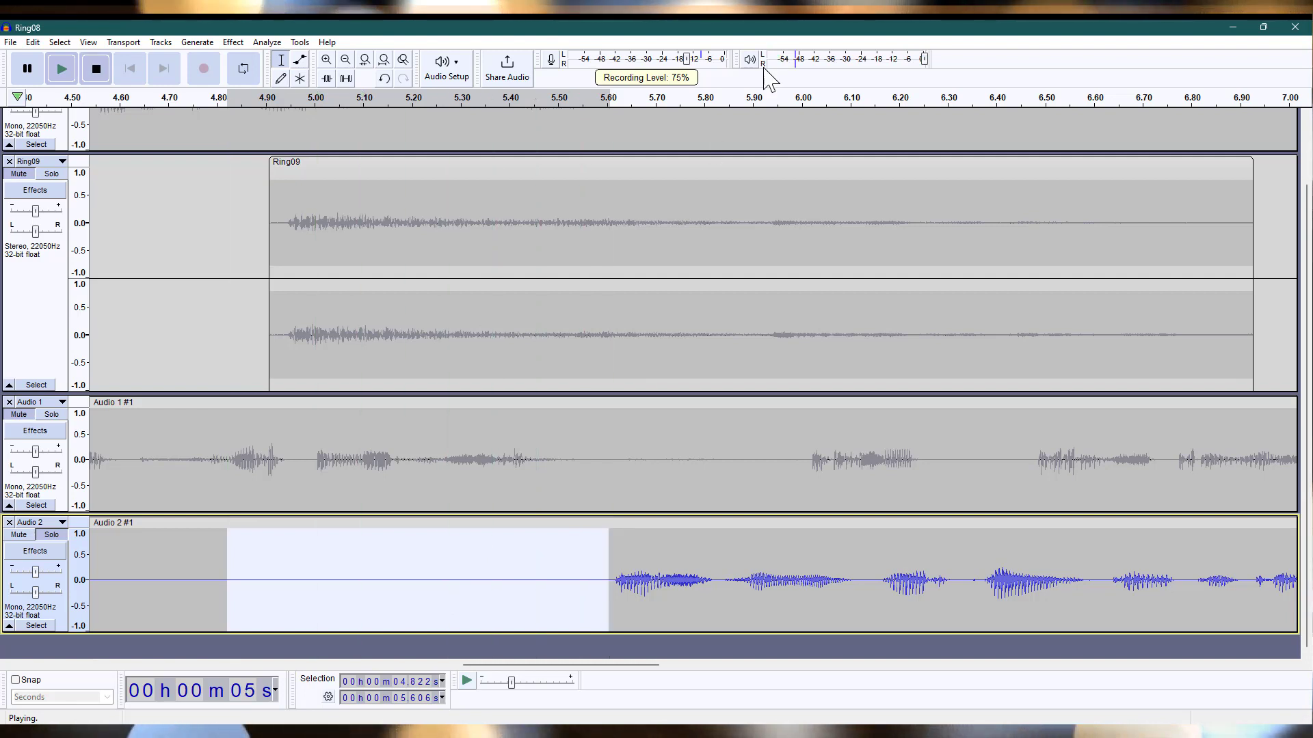
pyautogui.press('space')
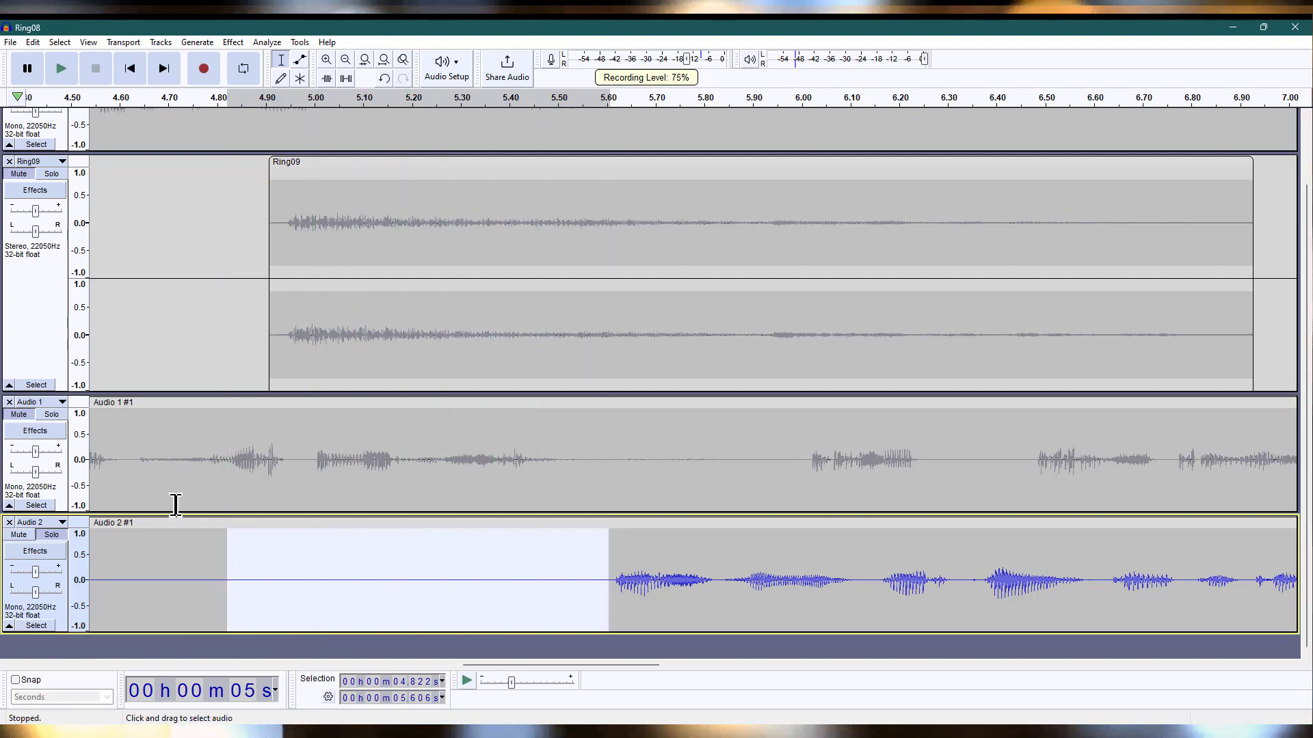
# Apply the Compressor to the entire Audio 2 track with the noise floor set to -80 dB.
pyautogui.click(58, 617)
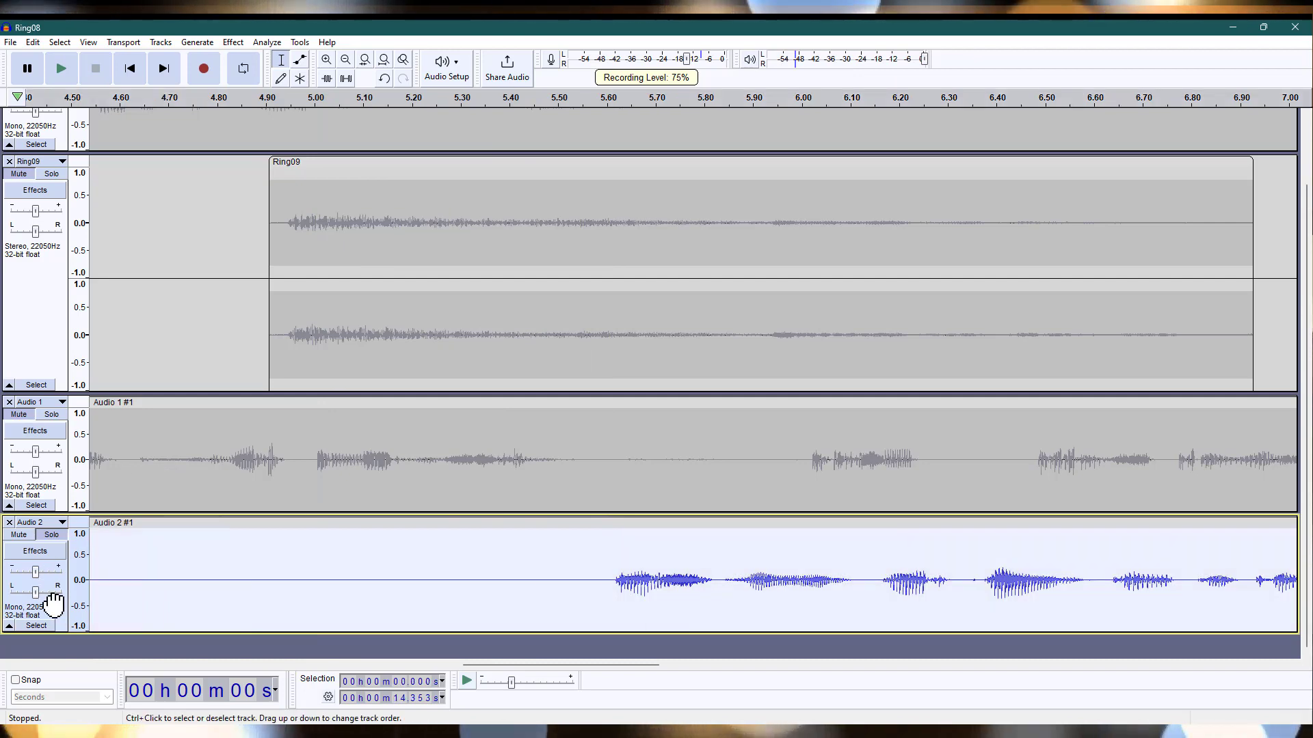
pyautogui.click(233, 43)
pyautogui.press('Escape')
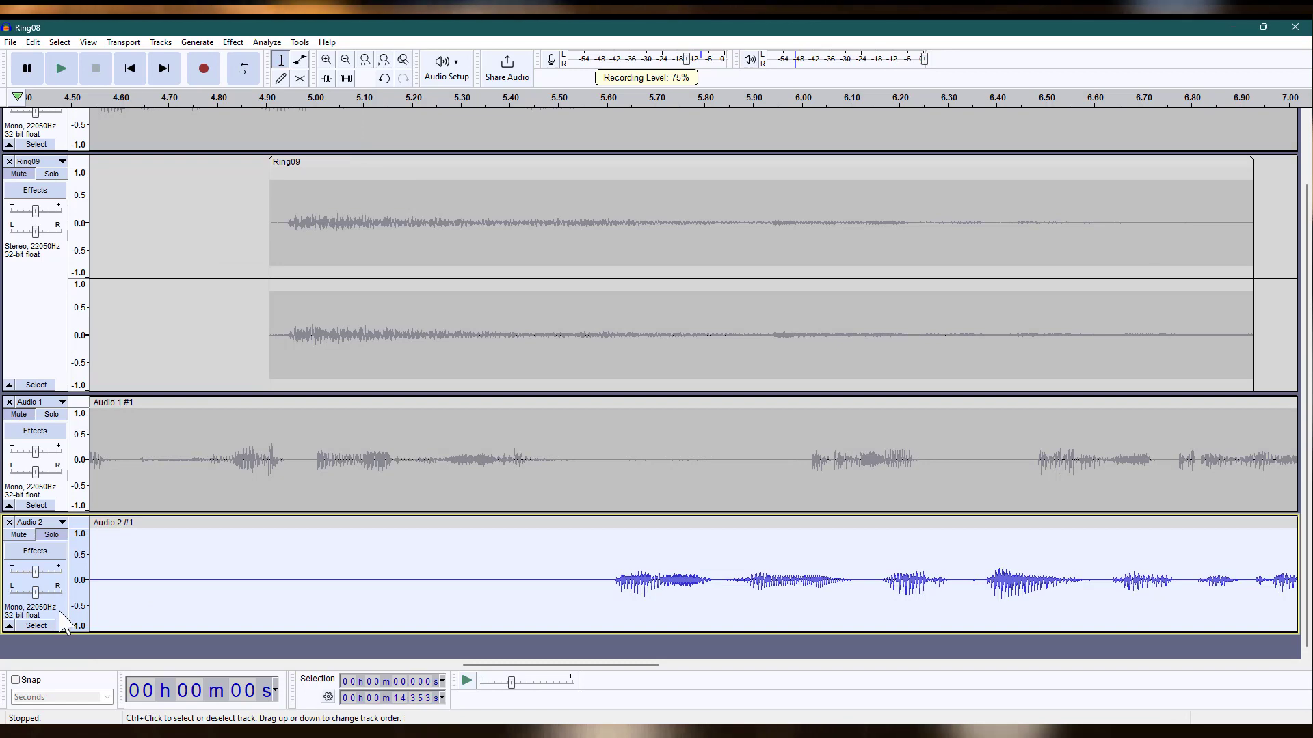
pyautogui.click(234, 43)
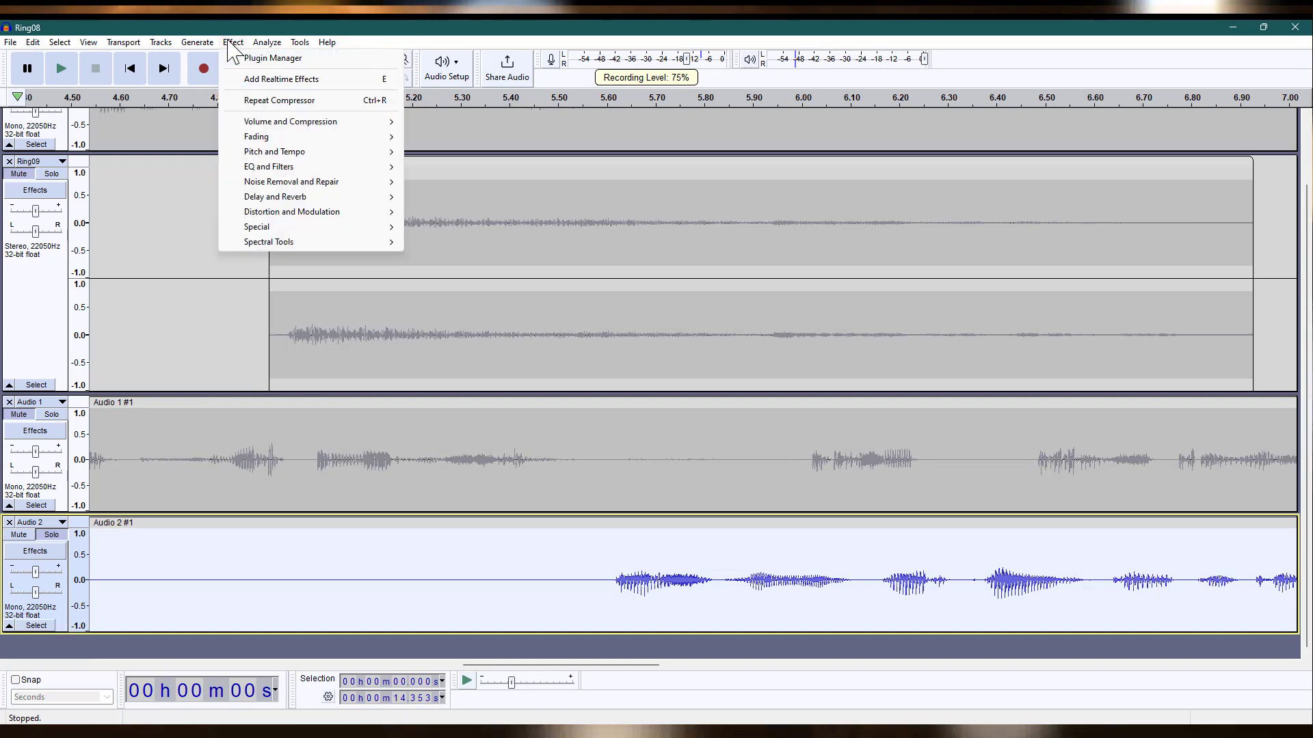
pyautogui.moveTo(262, 123)
pyautogui.click(444, 153)
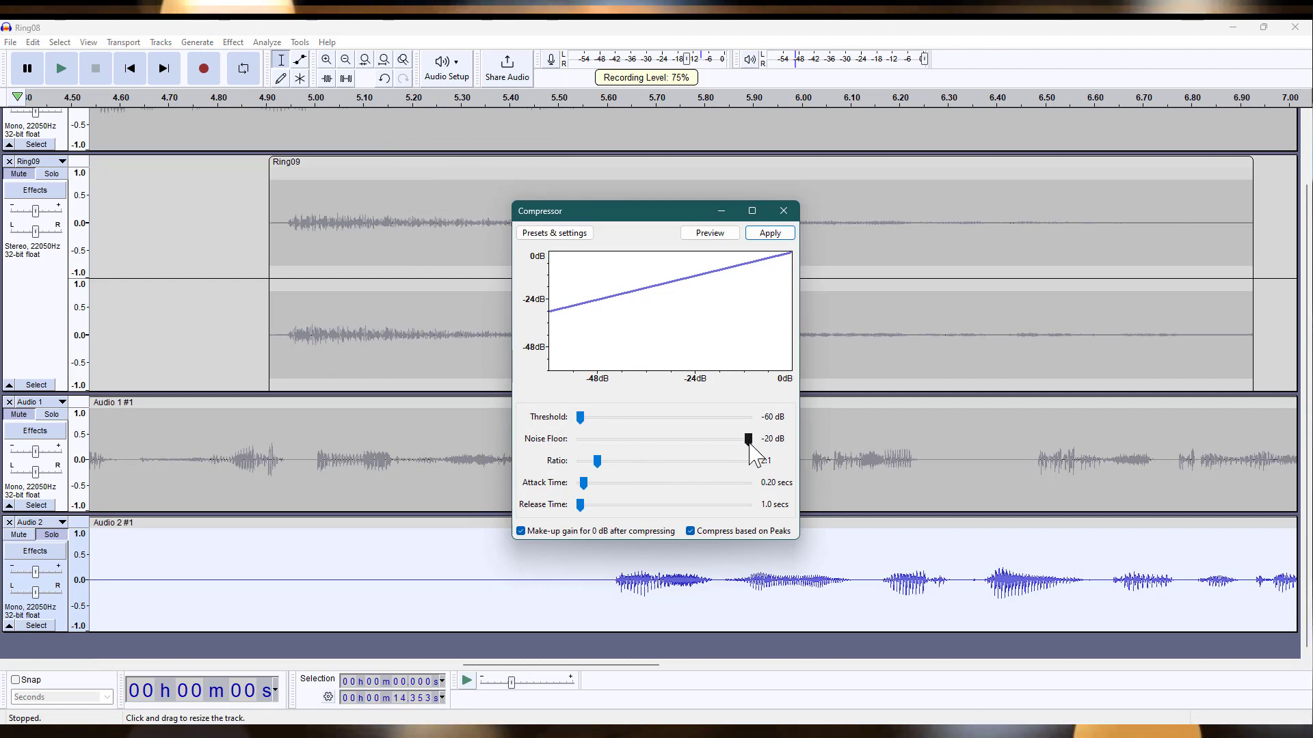
pyautogui.moveTo(706, 440); pyautogui.dragTo(596, 438)
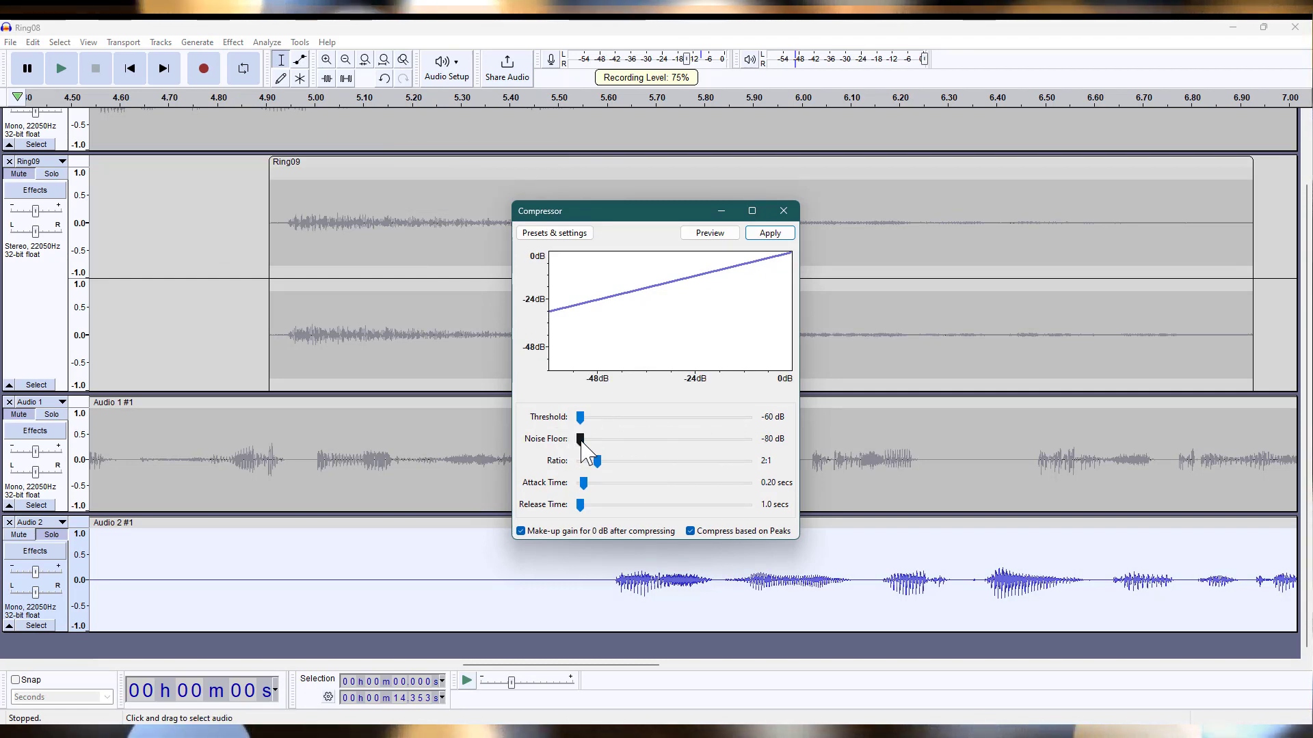
pyautogui.click(769, 233)
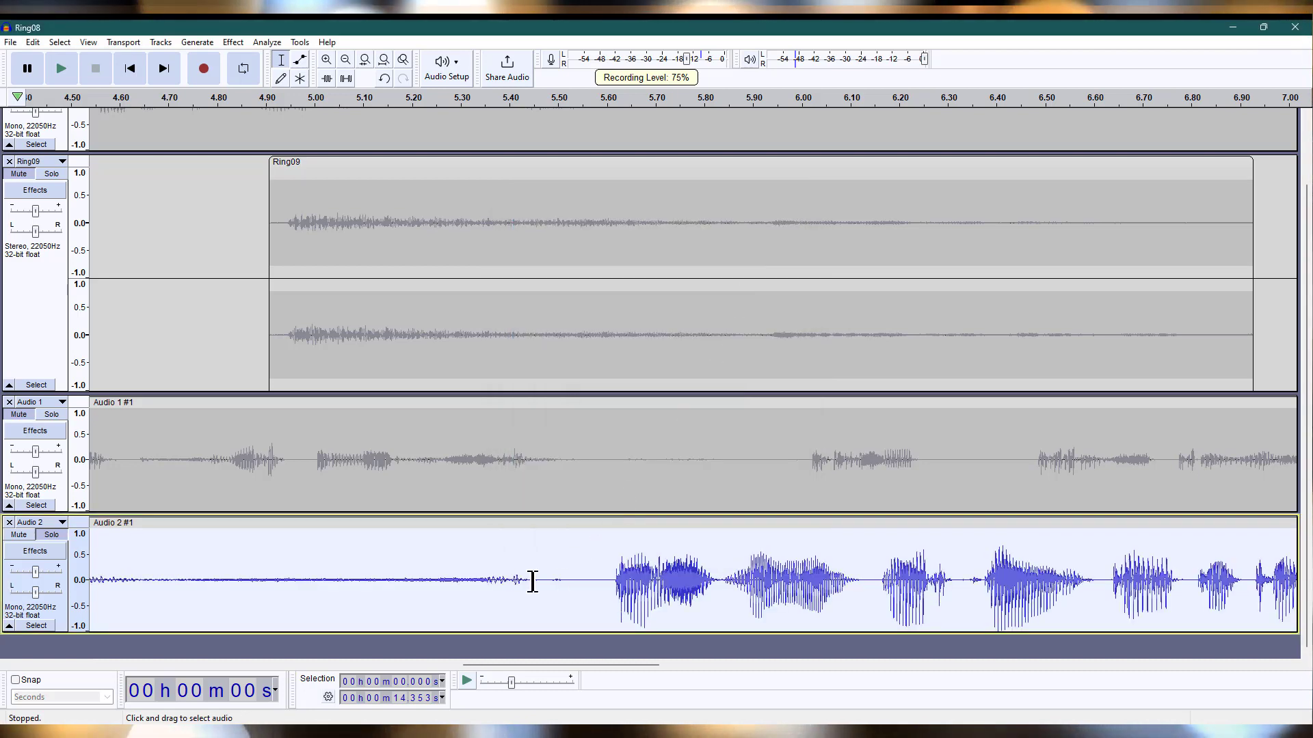
# Mark the section before the speech in Audio 2, about 4.55 to 5.55 seconds, and undo the compression.
pyautogui.moveTo(580, 577); pyautogui.dragTo(96, 581)
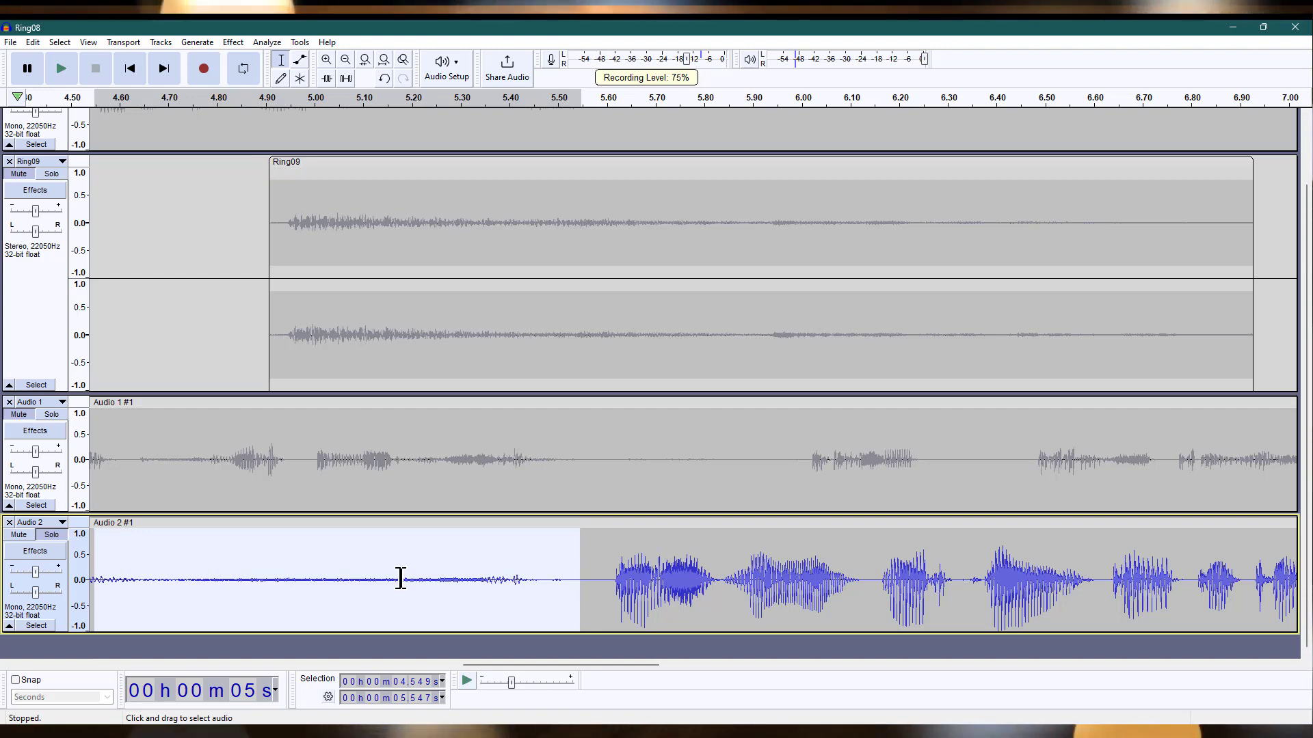
pyautogui.hotkey('ctrl', 'z')
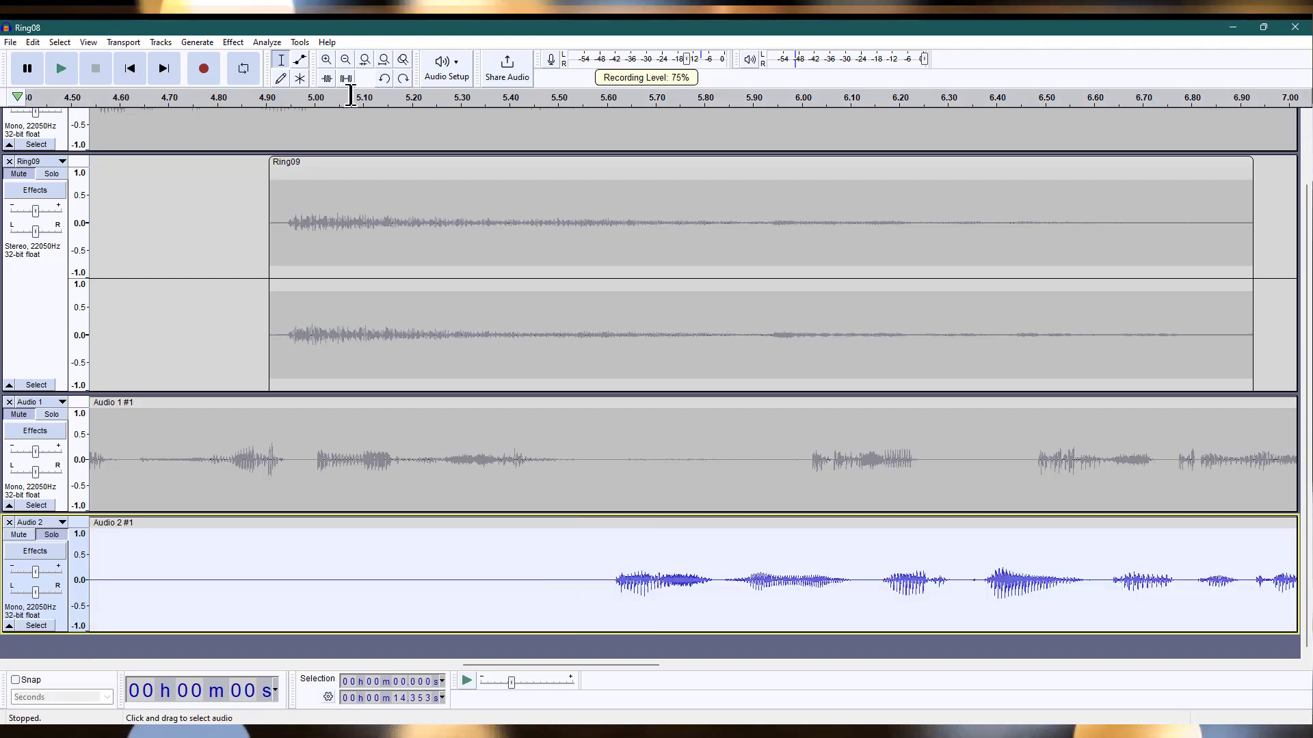
# Compress the entire Audio 2 track with the Compressor's noise floor raised to -20 dB.
pyautogui.click(234, 42)
pyautogui.moveTo(260, 123)
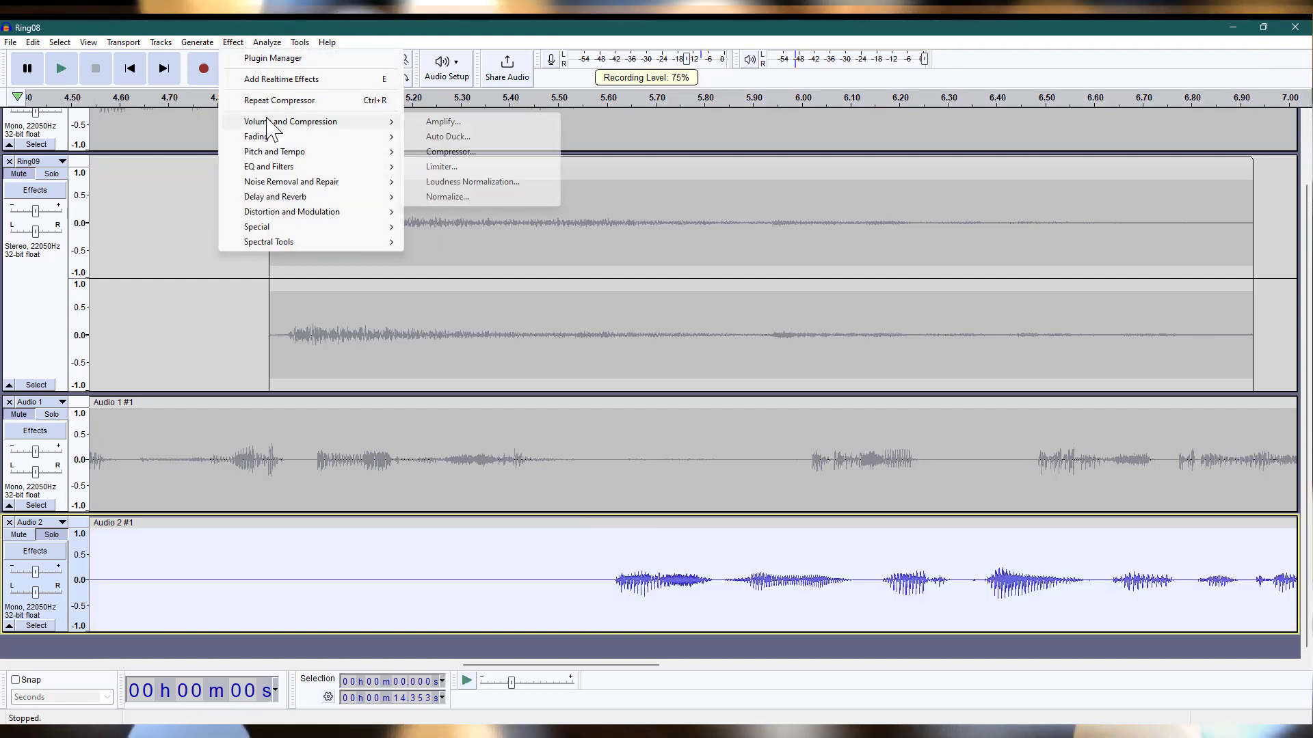
pyautogui.click(475, 153)
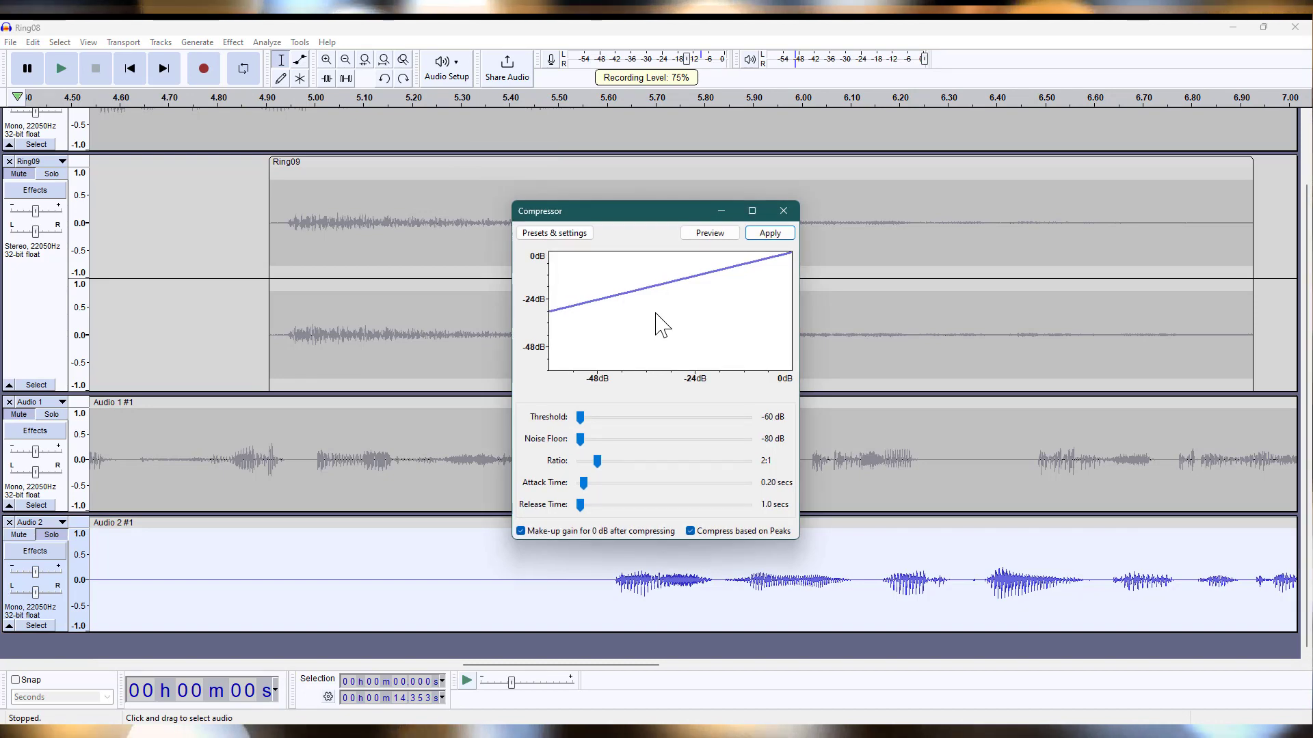
pyautogui.moveTo(592, 441); pyautogui.dragTo(747, 441)
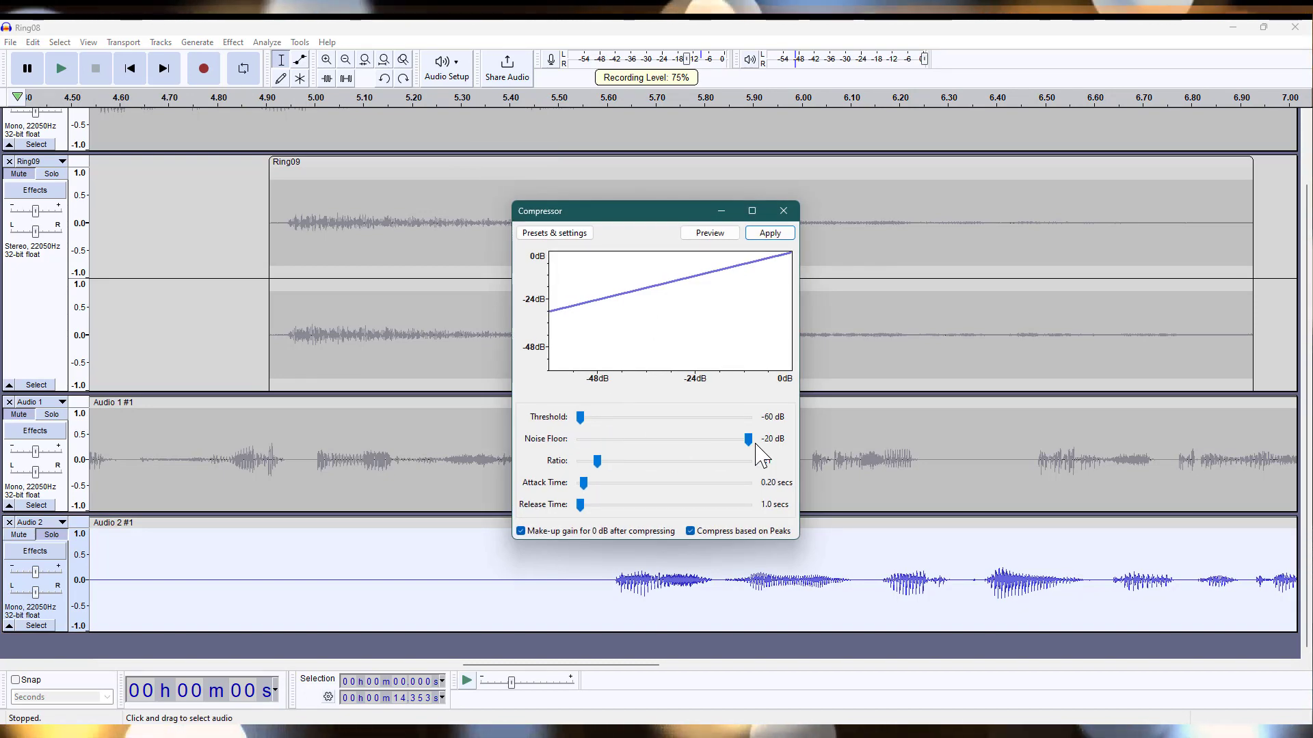
pyautogui.click(787, 235)
# Mark the section before the speech in Audio 2, about 4.55 to 5.58 seconds, and undo the -20 dB noise floor compression.
pyautogui.moveTo(595, 584); pyautogui.dragTo(239, 582)
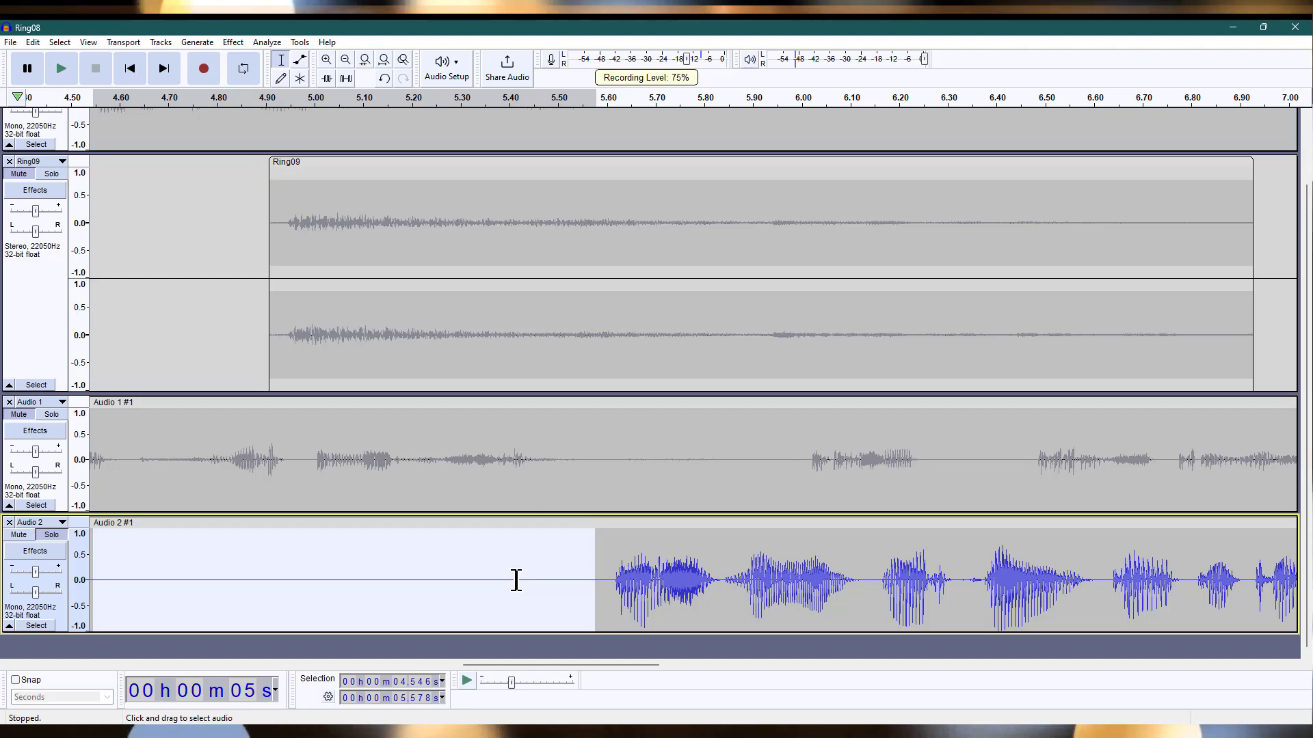
pyautogui.hotkey('ctrl', 'z')
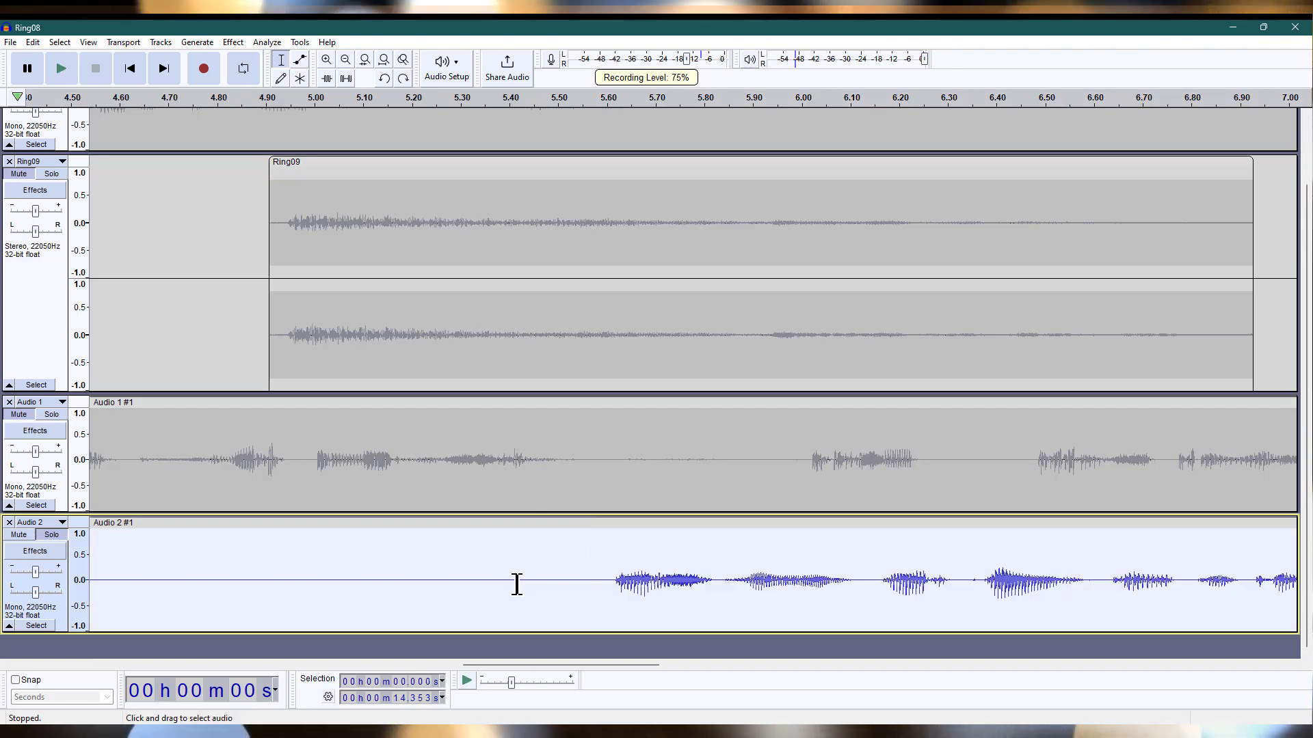
# Select the first spoken word in Audio 2, from about 5.596 to 5.836 seconds.
pyautogui.moveTo(604, 582); pyautogui.dragTo(721, 579)
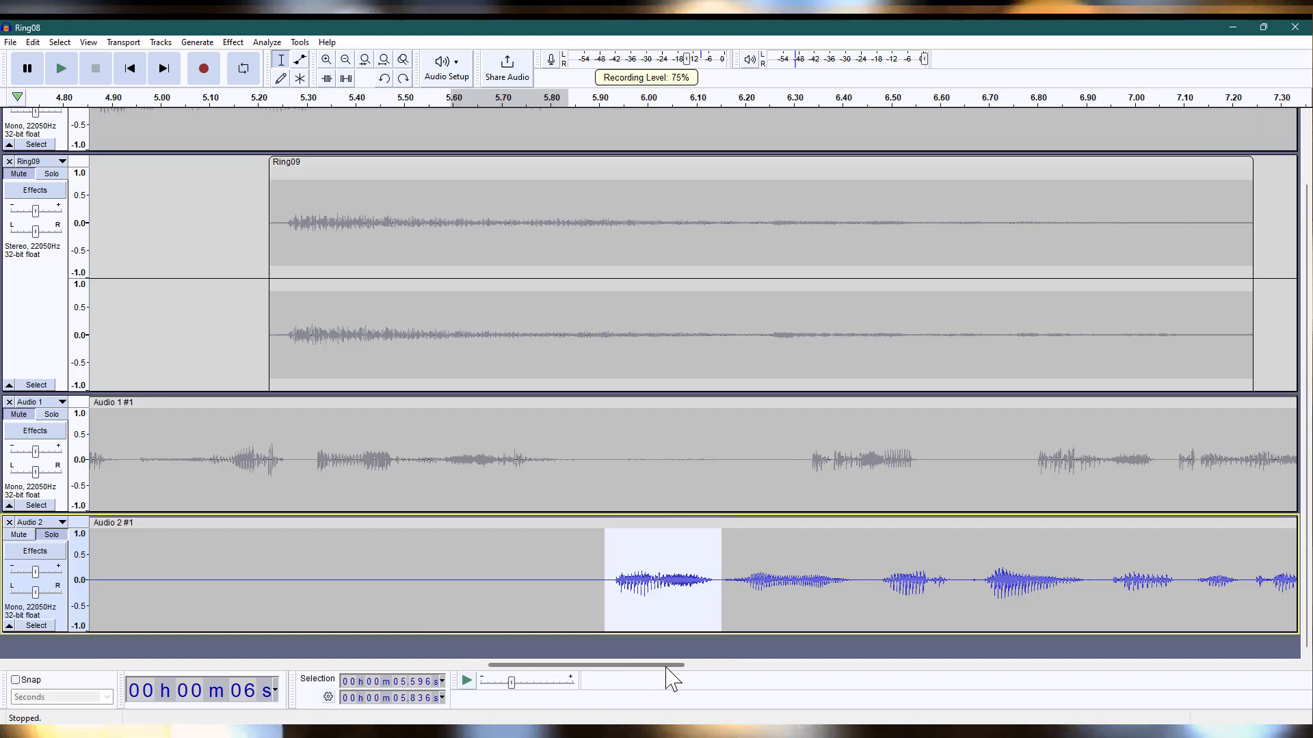
pyautogui.hscroll(5, 668, 670)
pyautogui.keyDown('ctrl'); pyautogui.scroll(-2, 537, 574); pyautogui.keyUp('ctrl')
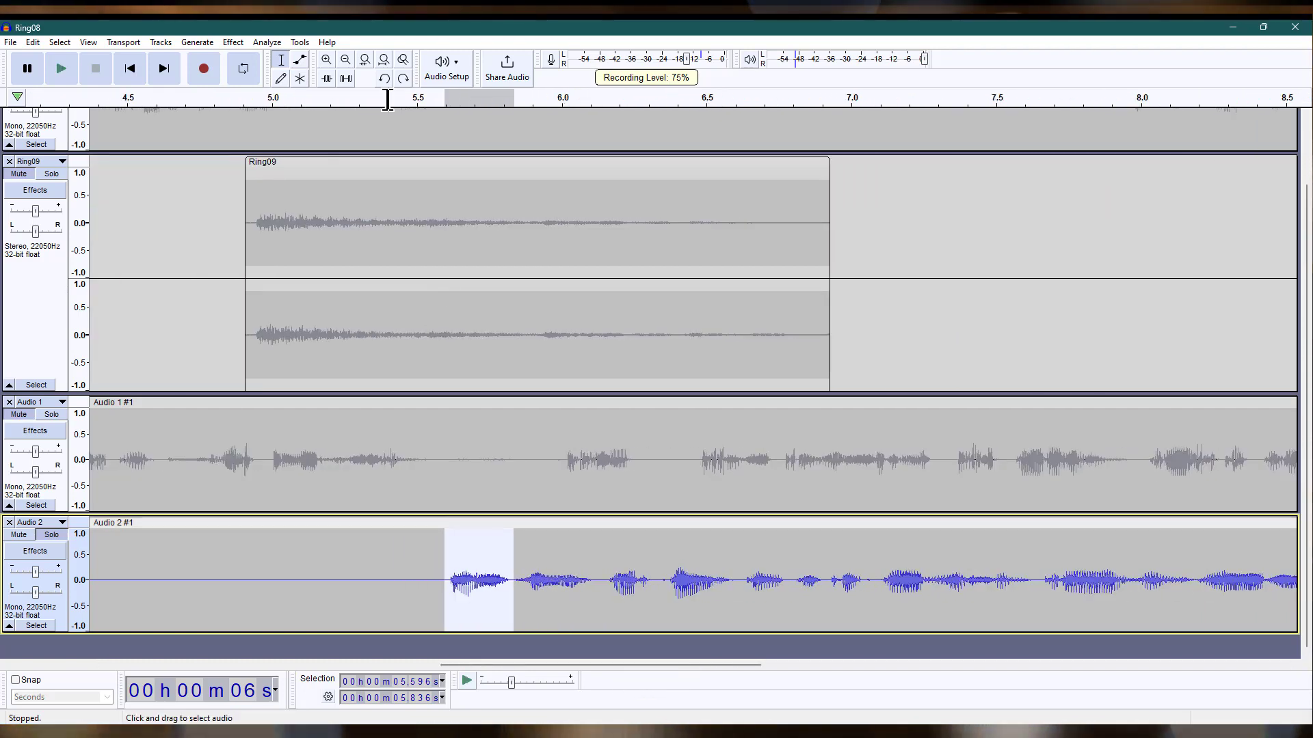
# Compress the selected word with the Compressor's threshold at -1 dB, and undo the compression.
pyautogui.click(235, 43)
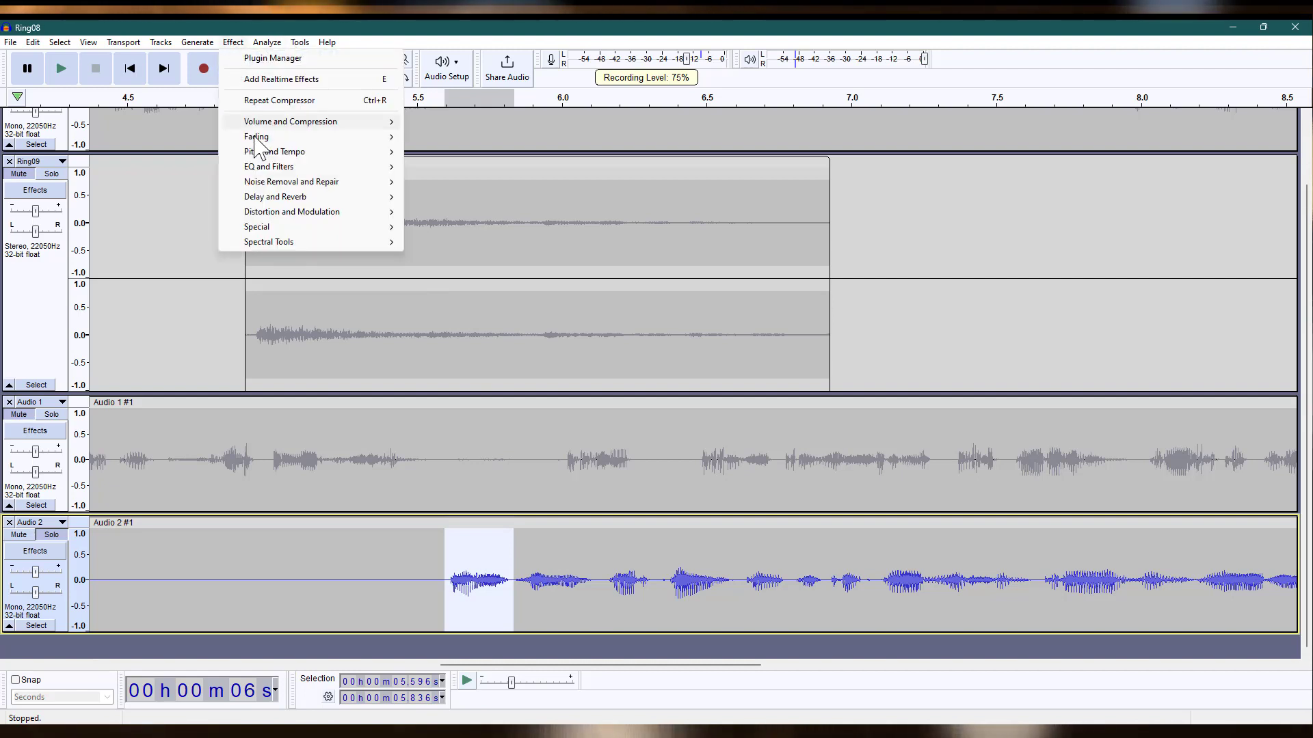
pyautogui.moveTo(314, 122)
pyautogui.click(438, 152)
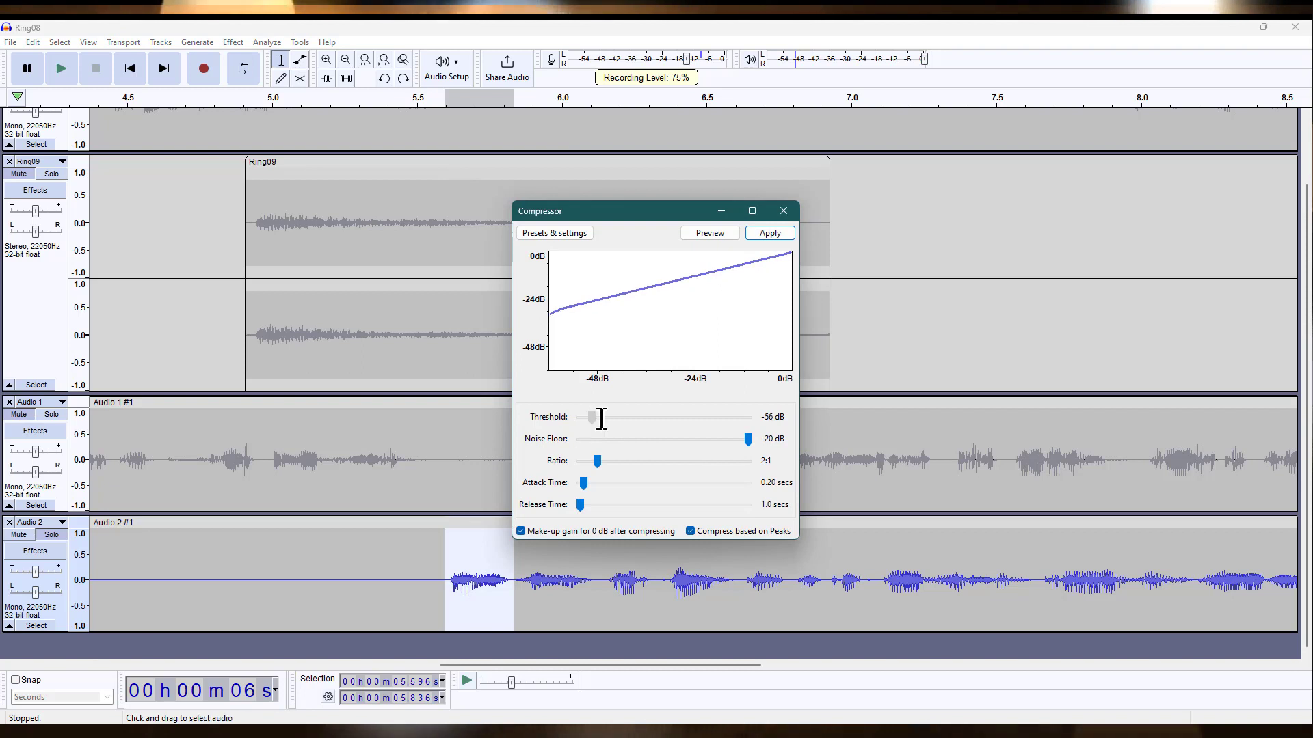
pyautogui.moveTo(658, 418); pyautogui.dragTo(744, 437)
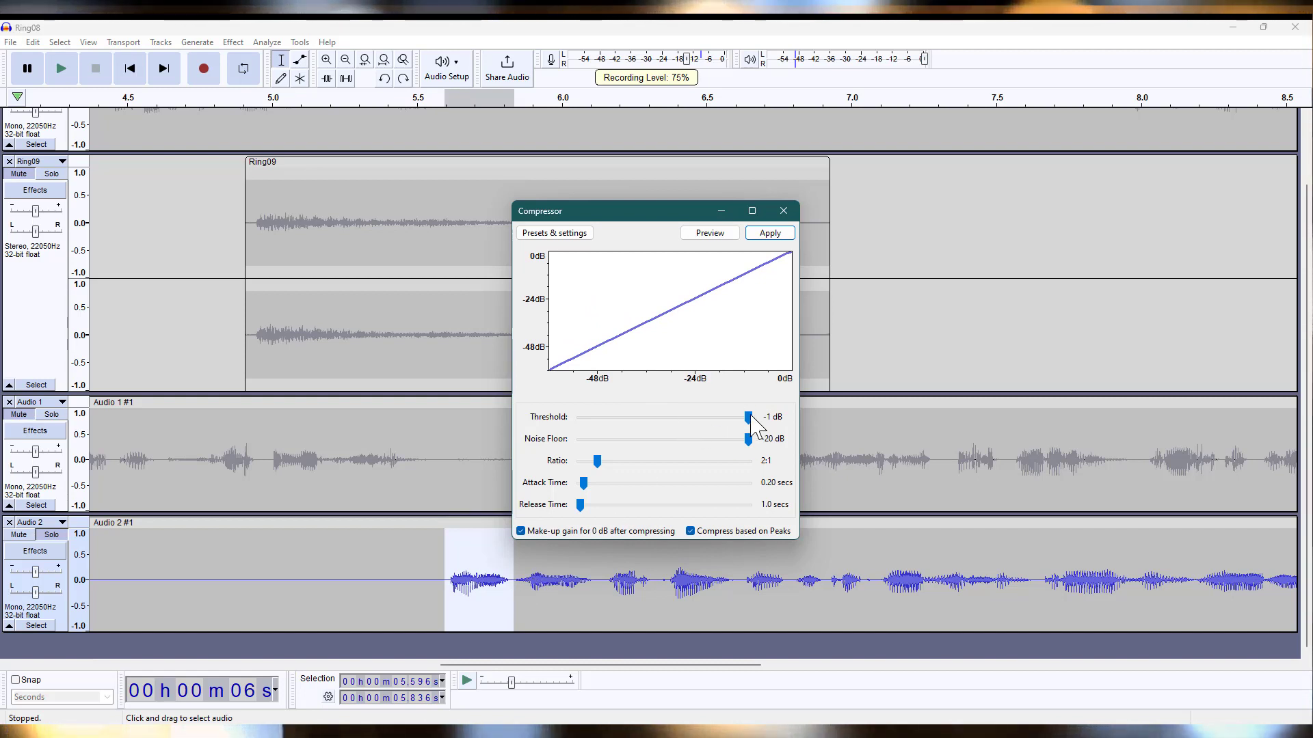
pyautogui.click(769, 233)
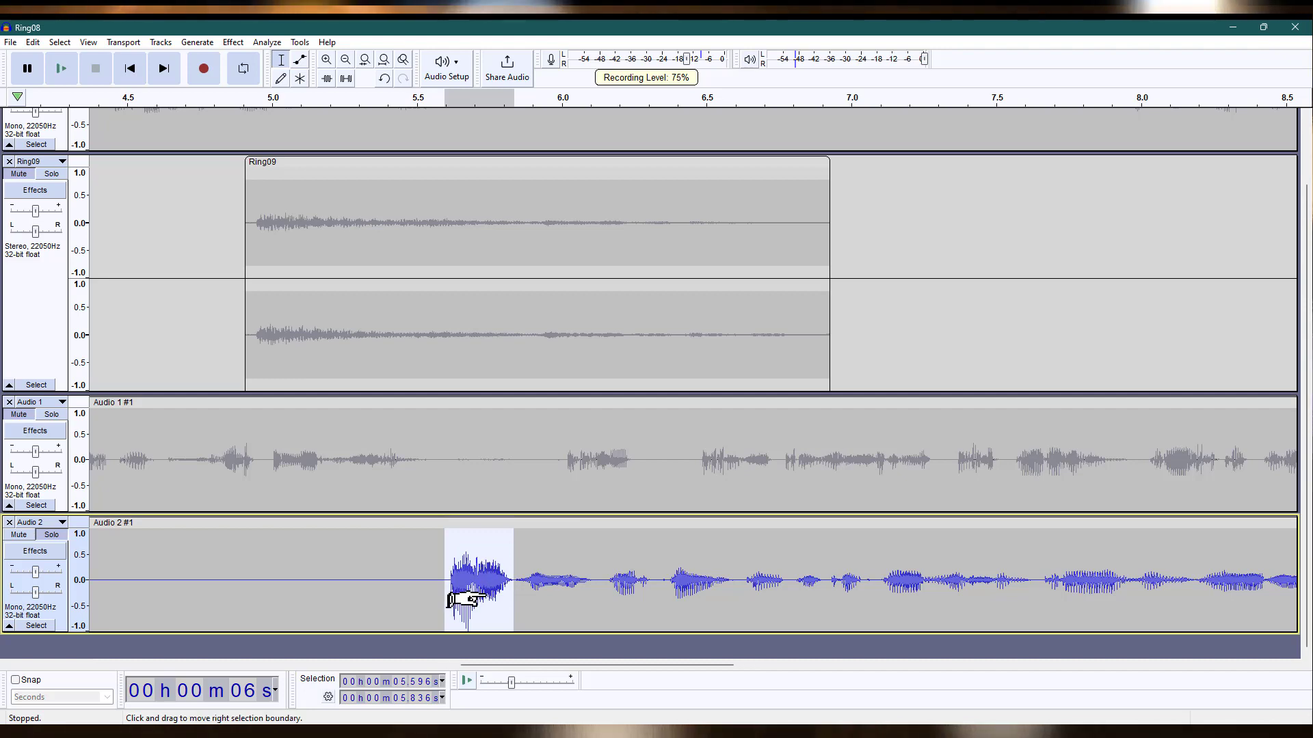
pyautogui.scroll(4, 455, 599)
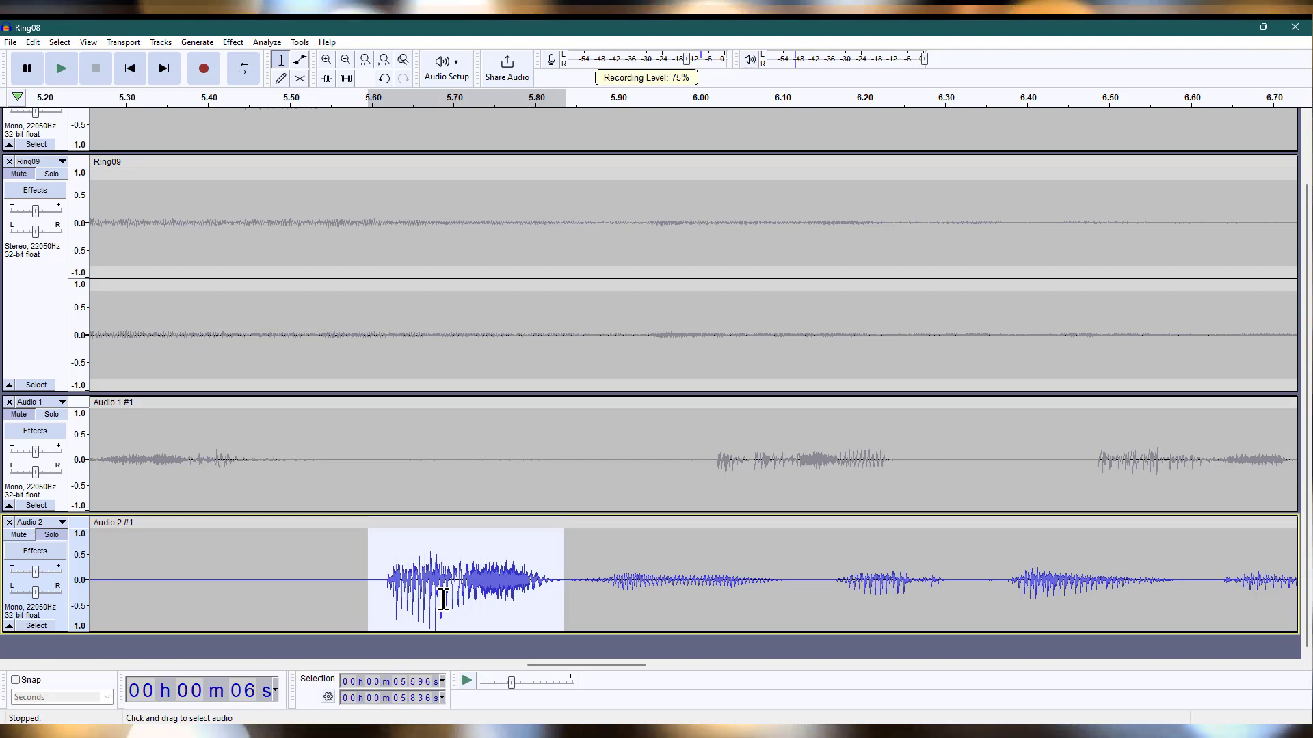
pyautogui.hotkey('ctrl', 'z')
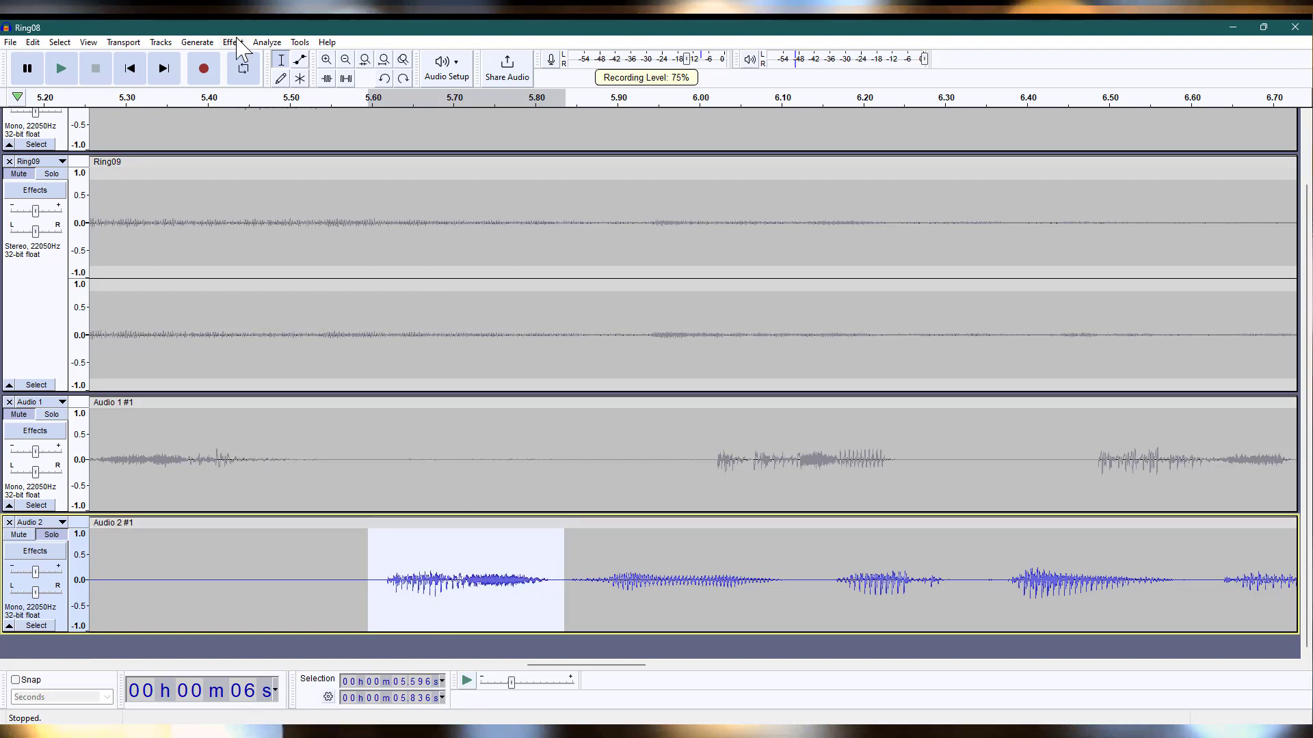
# Compress the selected word again with the threshold lowered to -60 dB, and undo the compression.
pyautogui.click(233, 43)
pyautogui.moveTo(263, 123)
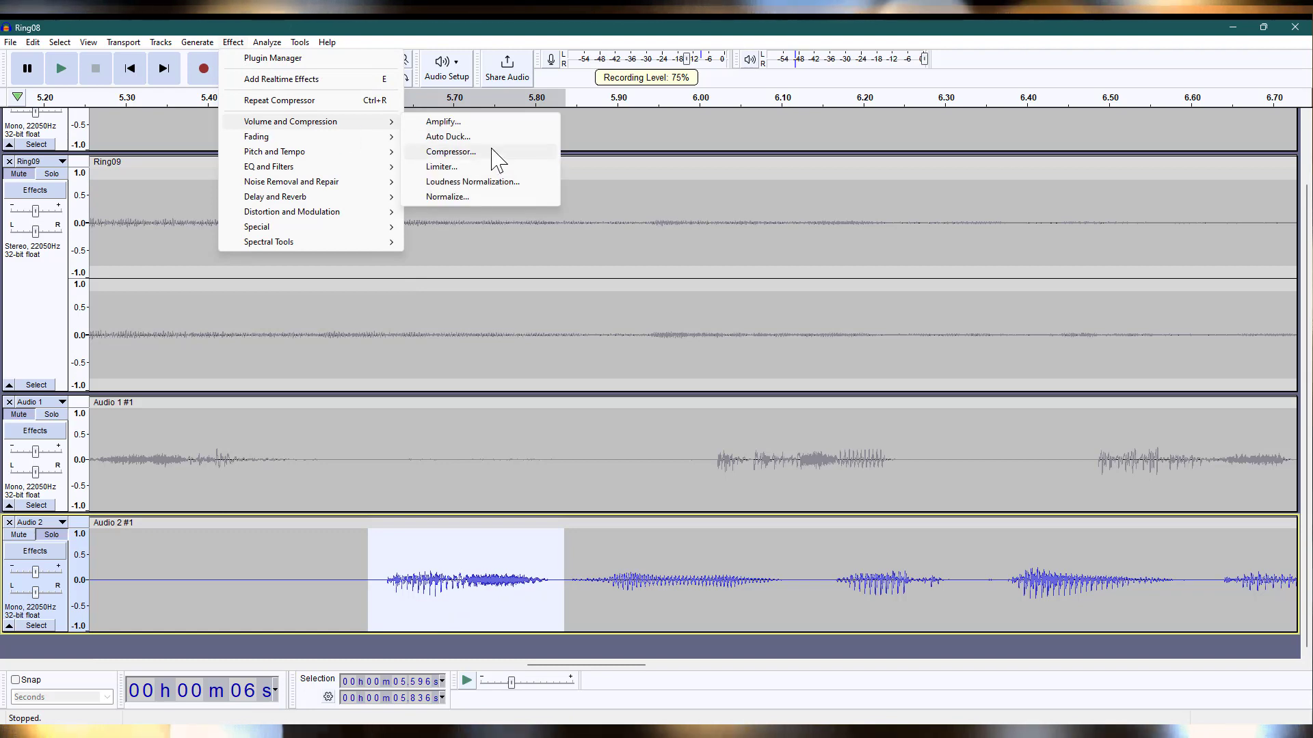
pyautogui.click(485, 155)
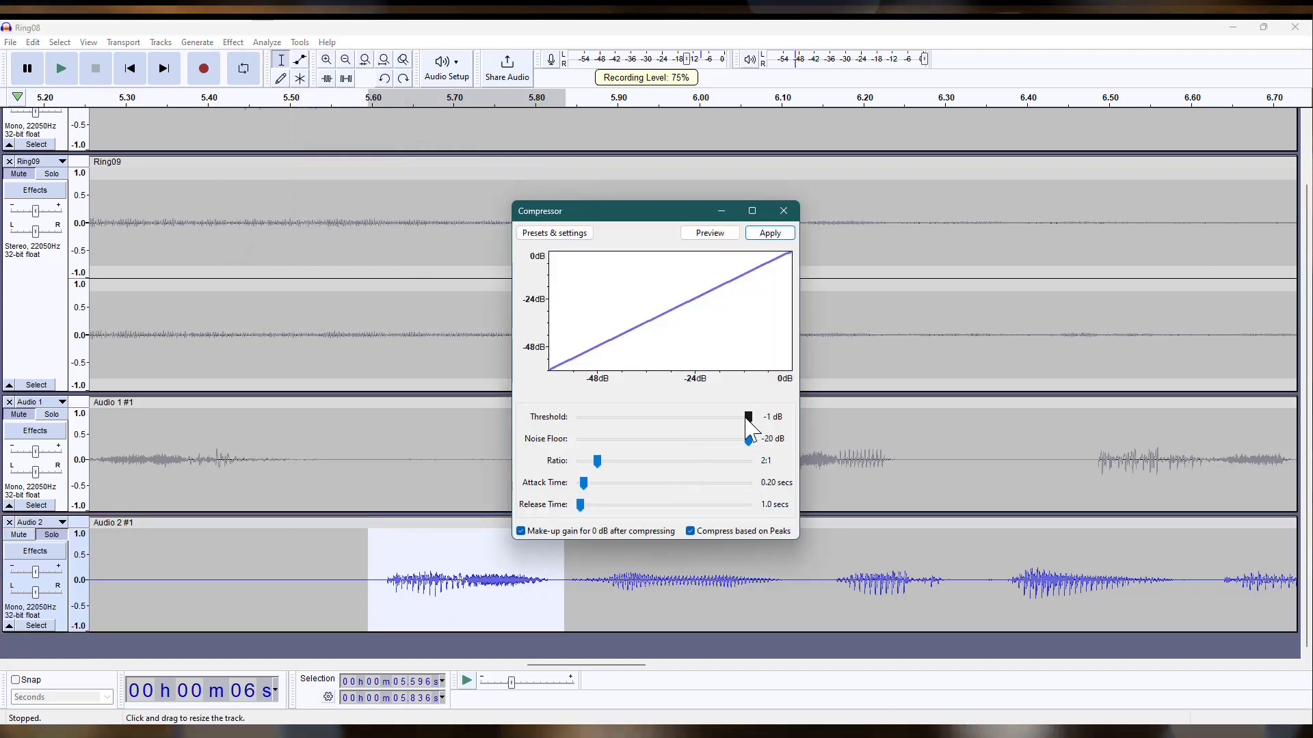
pyautogui.moveTo(725, 416); pyautogui.dragTo(625, 413)
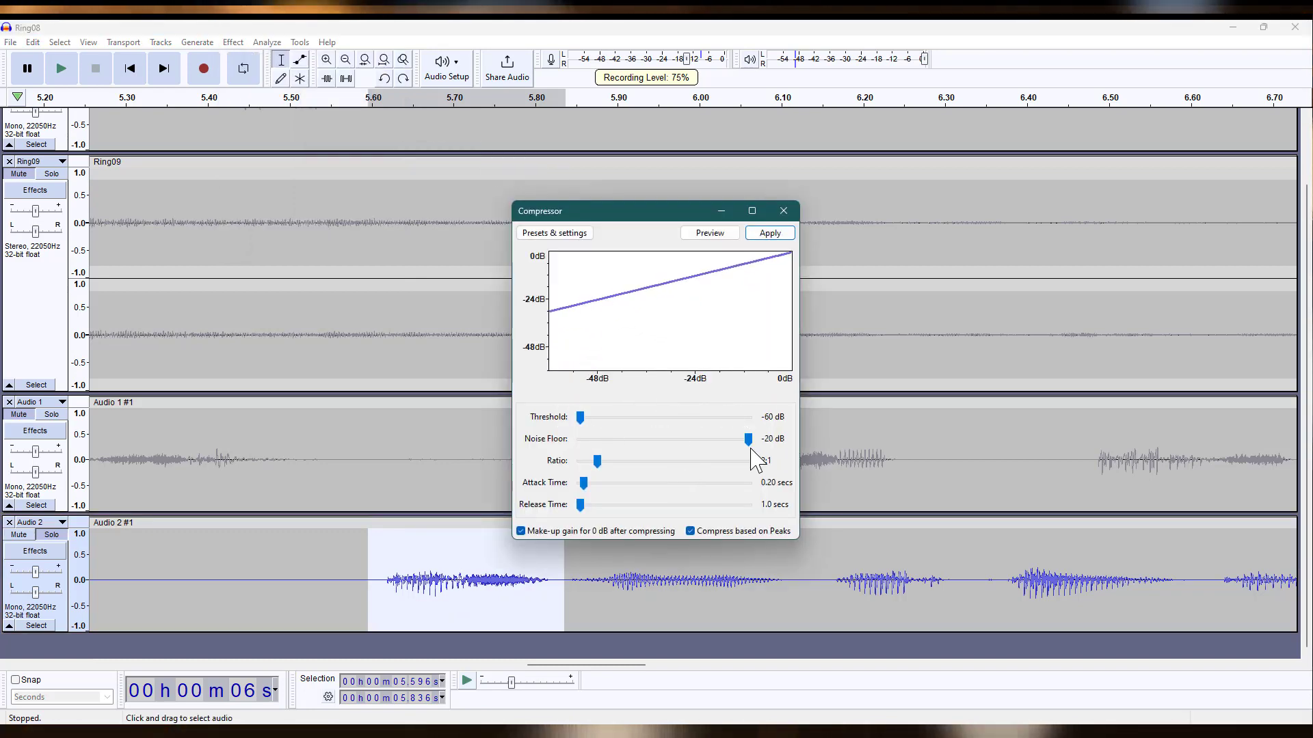
pyautogui.click(781, 234)
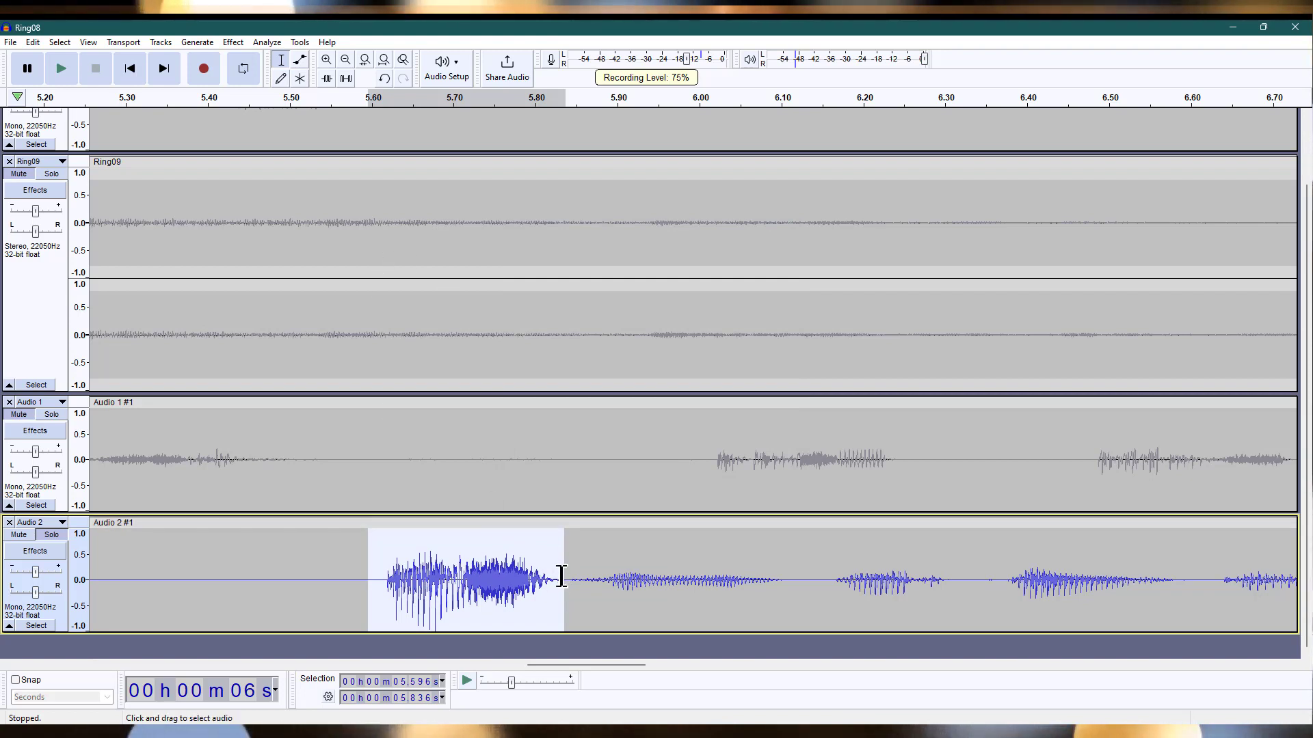
pyautogui.hotkey('ctrl', 'z')
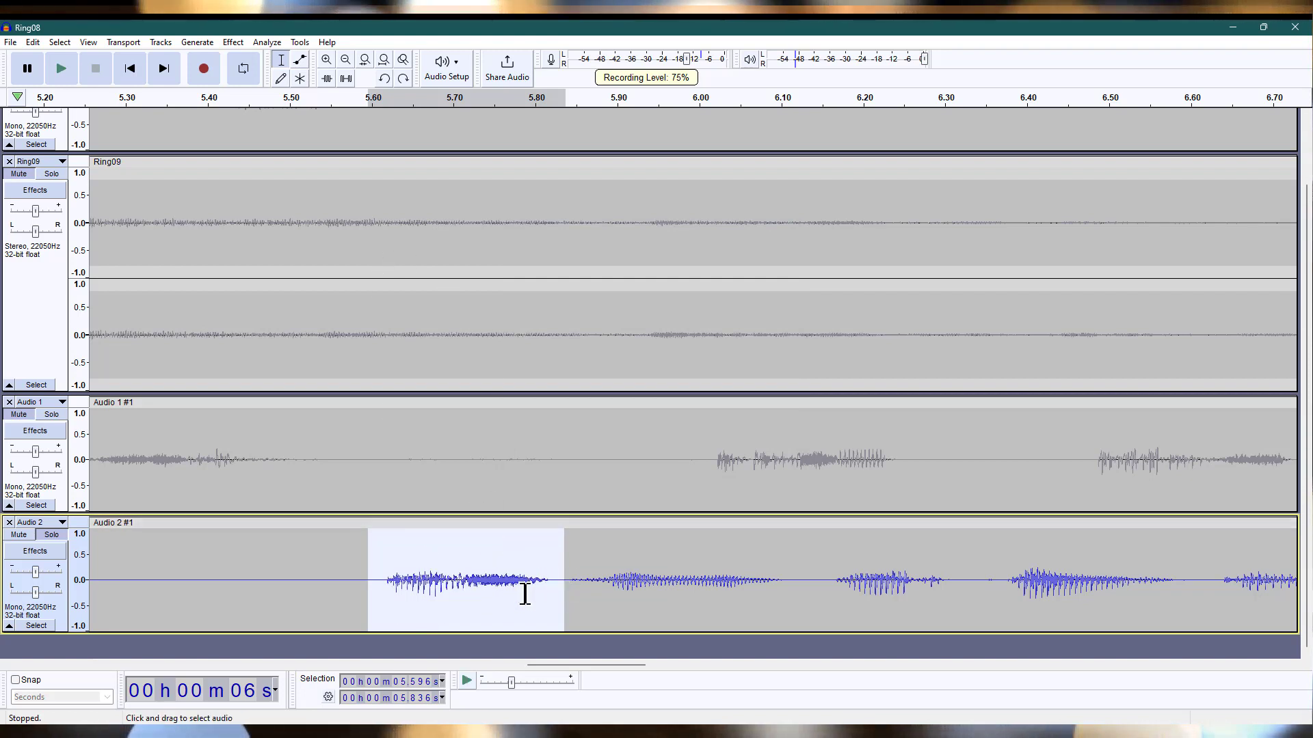
# Amplify the entire Audio 2 track by 8.867 dB, and undo the amplification.
pyautogui.click(31, 605)
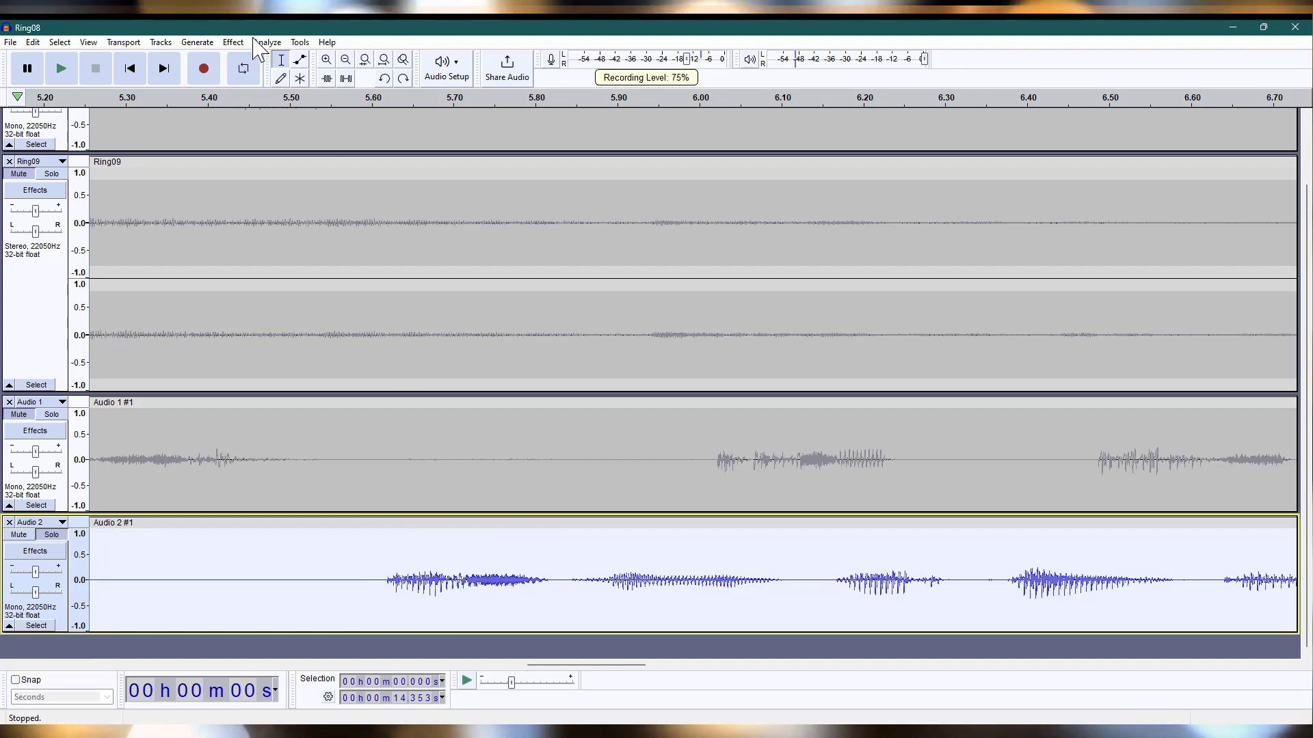
pyautogui.click(234, 42)
pyautogui.moveTo(369, 123)
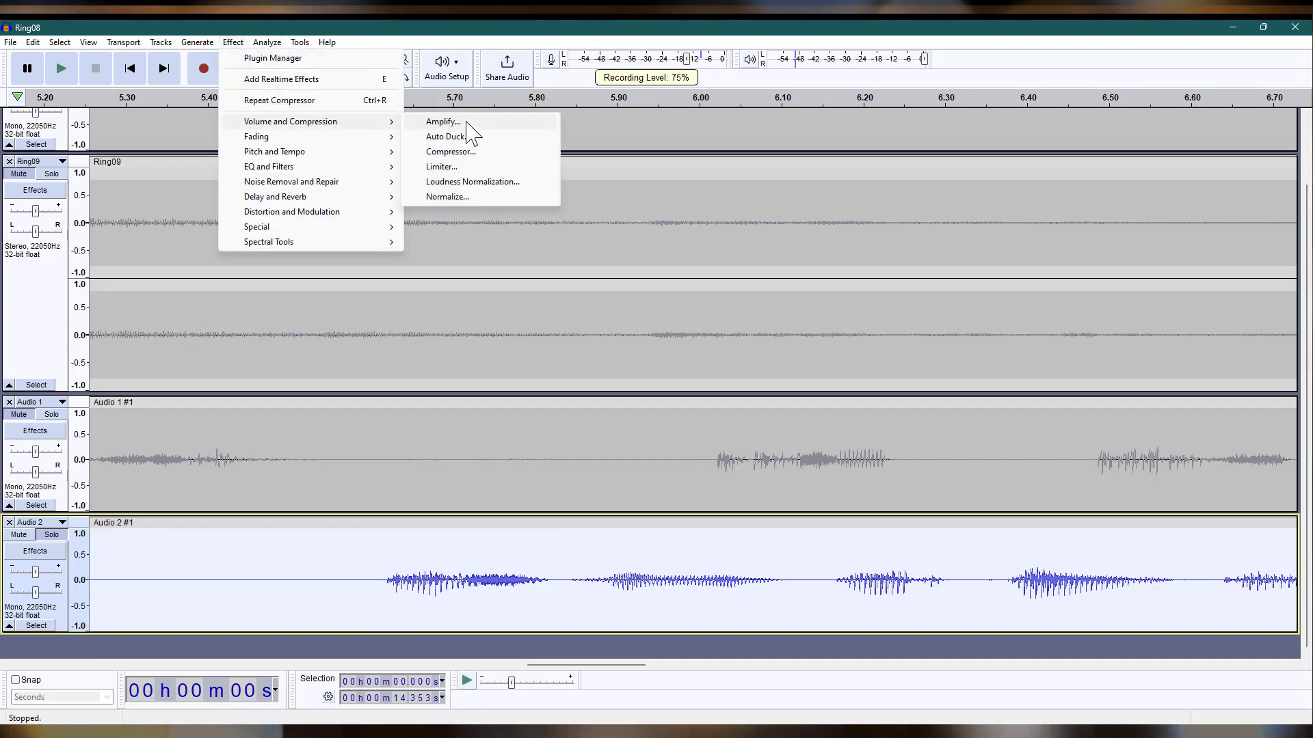
pyautogui.click(443, 121)
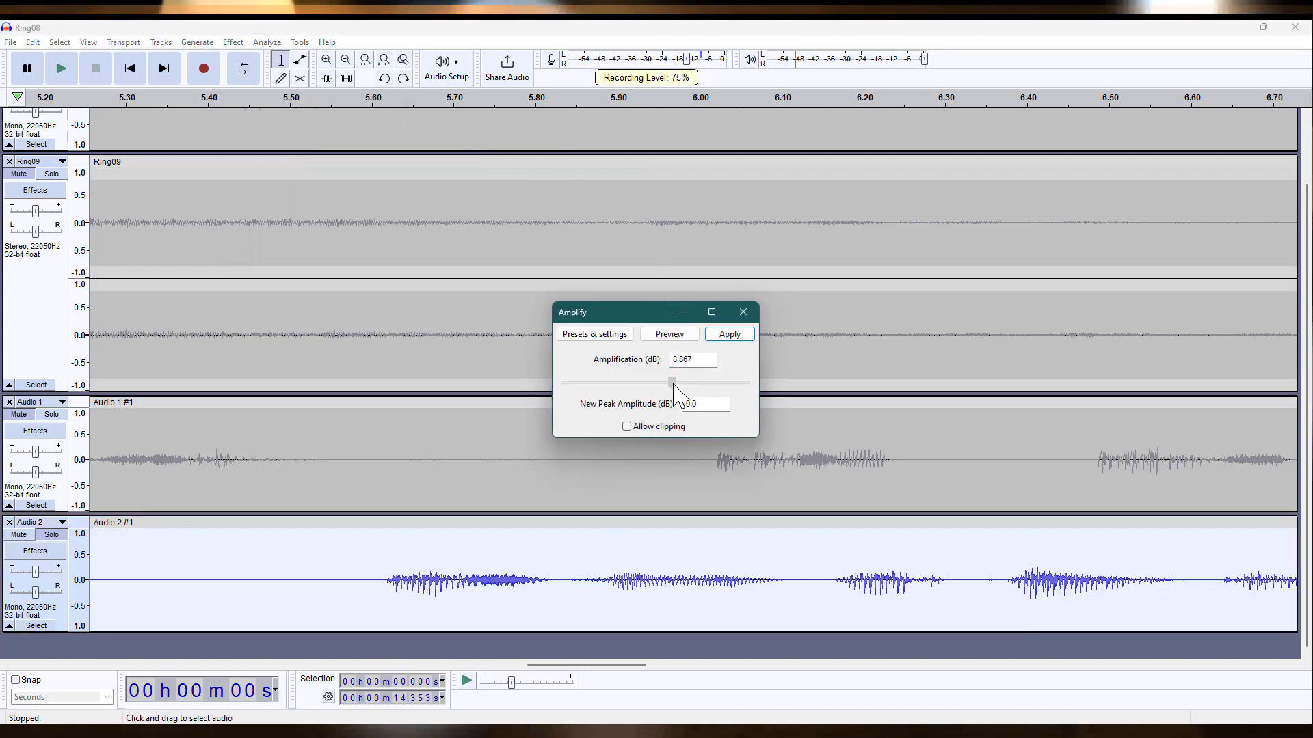
pyautogui.click(730, 334)
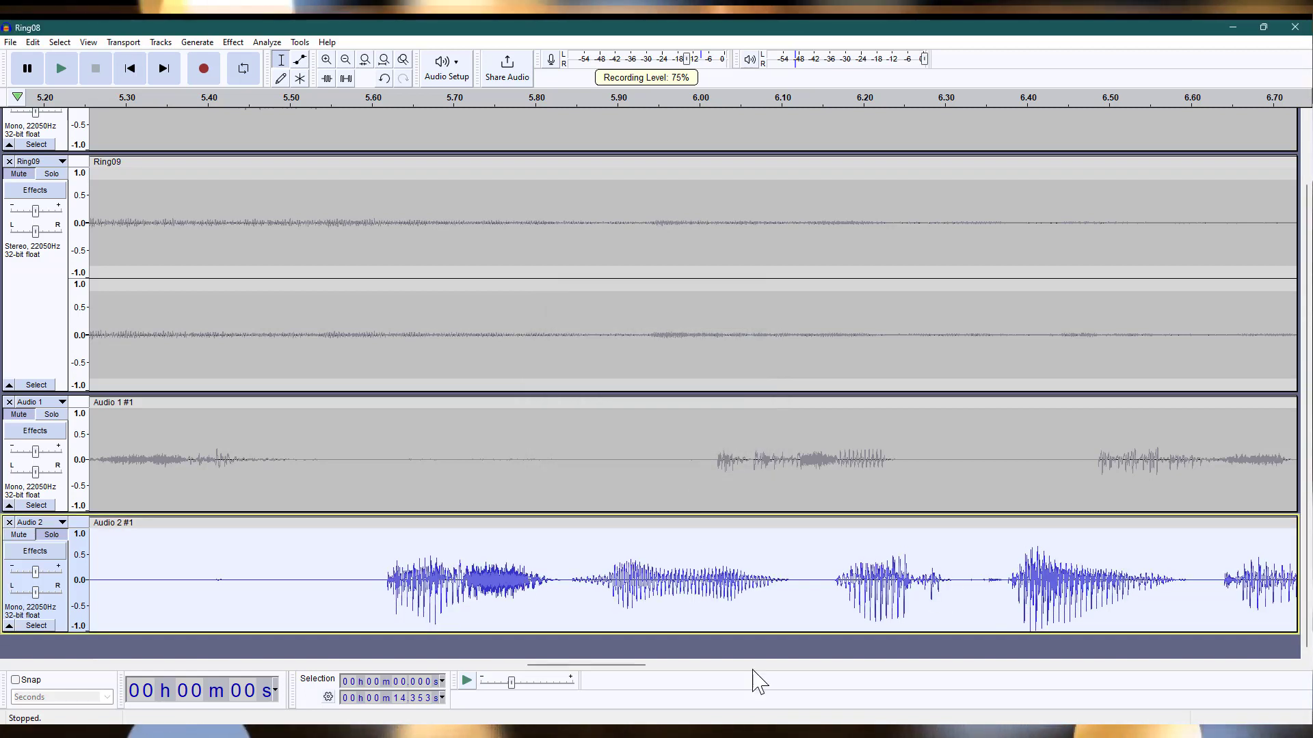
pyautogui.moveTo(624, 667); pyautogui.dragTo(653, 670)
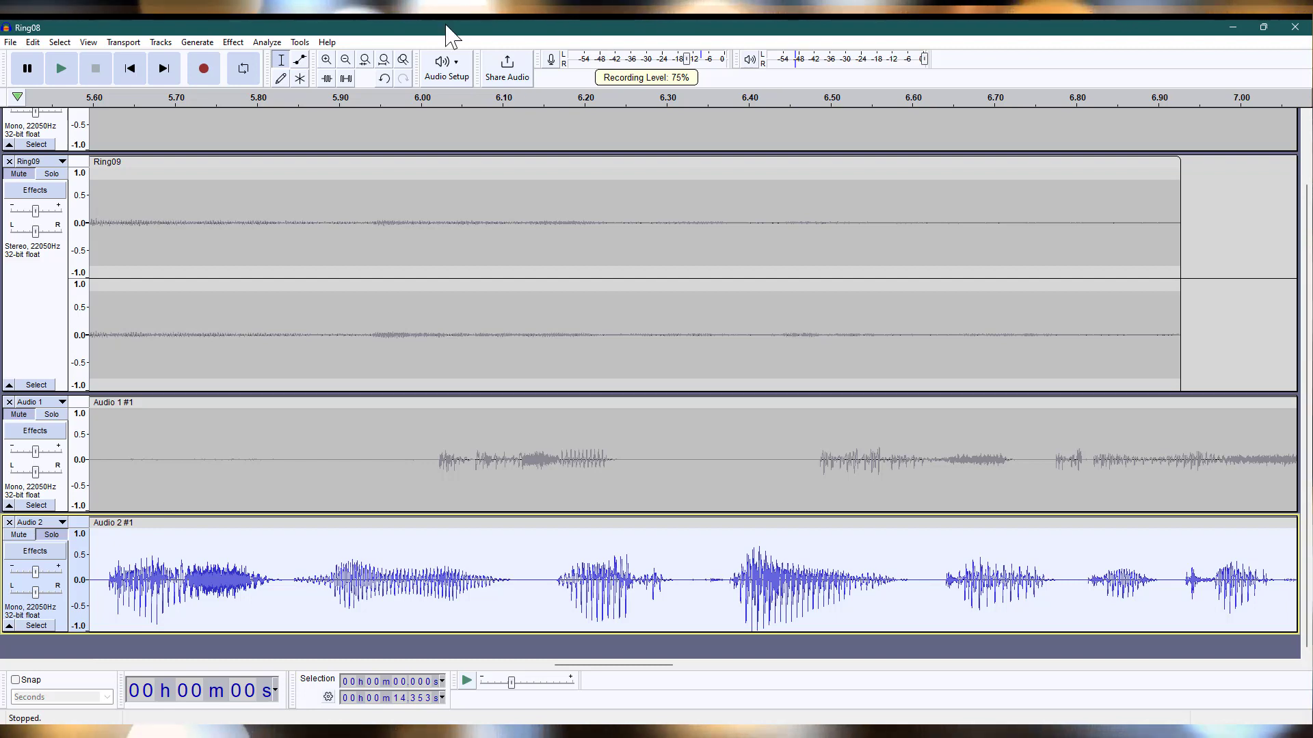
pyautogui.click(233, 42)
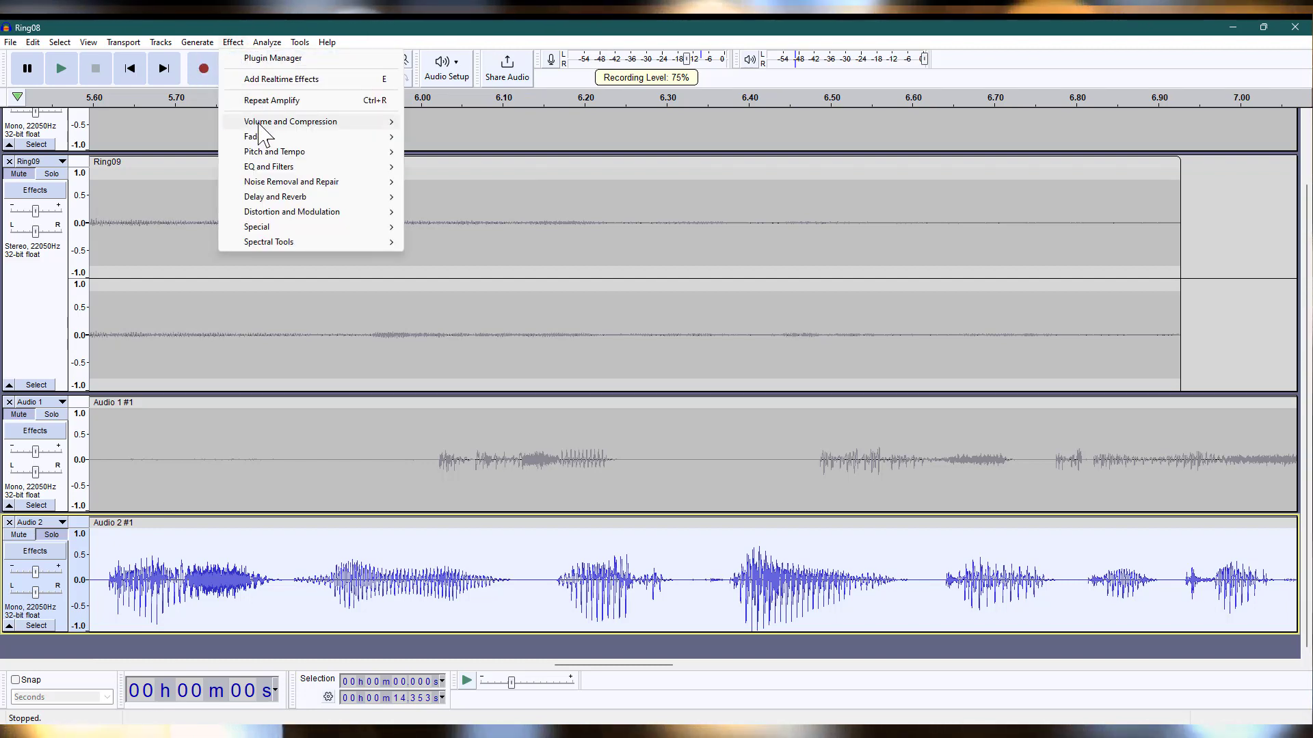
pyautogui.click(454, 42)
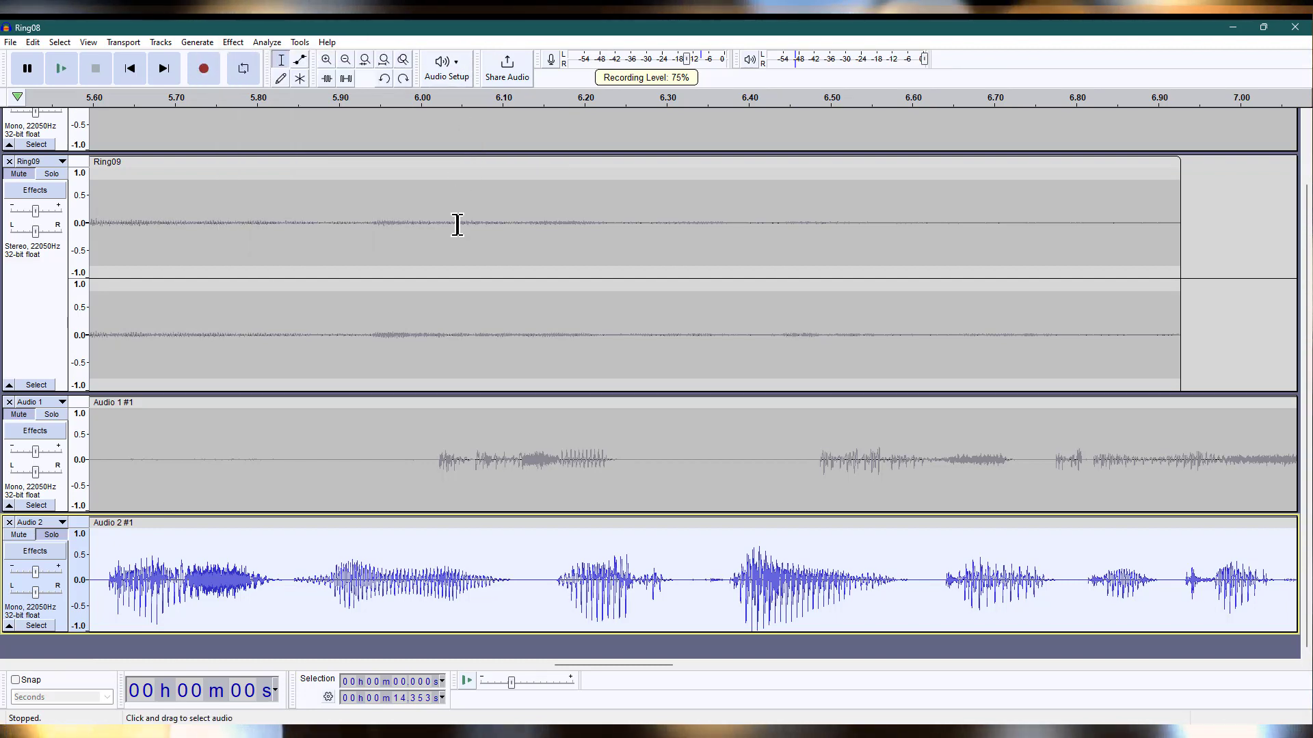
# Compress the entire Audio 2 track using the Compressor's factory preset values of -12 dB threshold, -40 dB noise floor and 2:1 ratio.
pyautogui.click(234, 42)
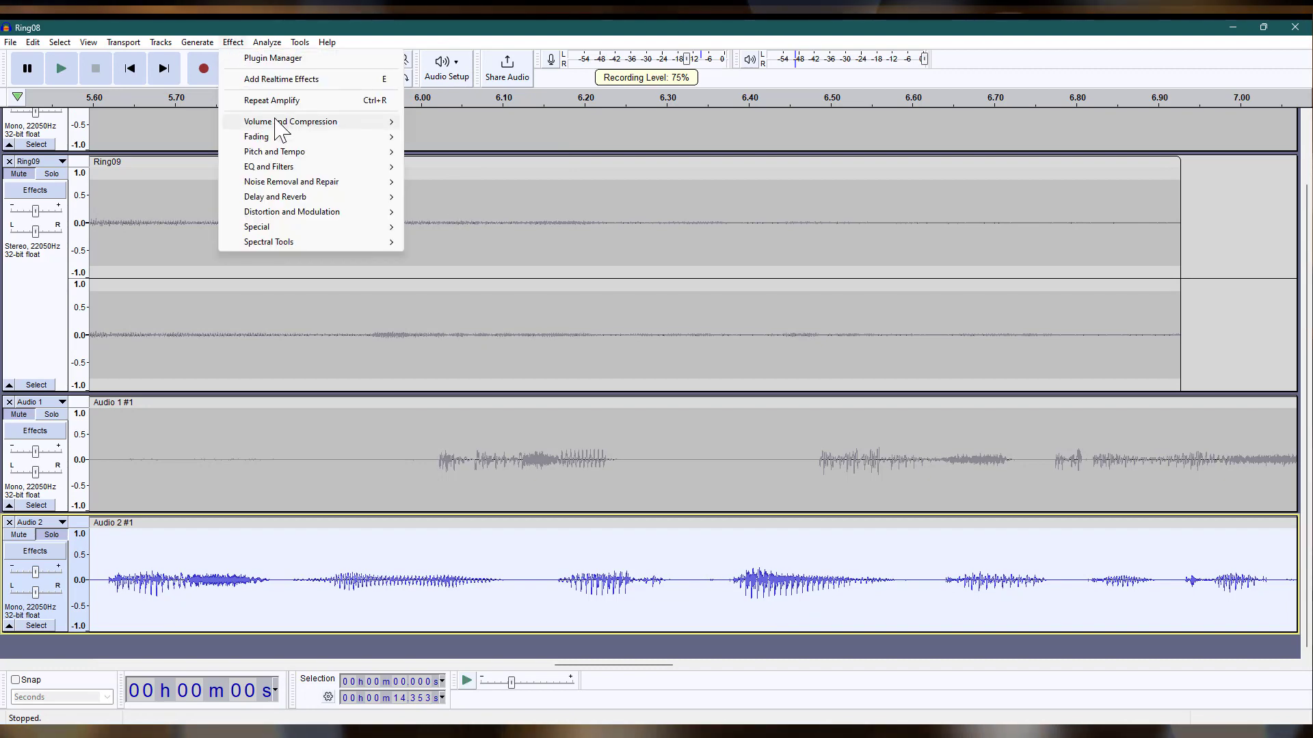
pyautogui.moveTo(279, 123)
pyautogui.click(462, 153)
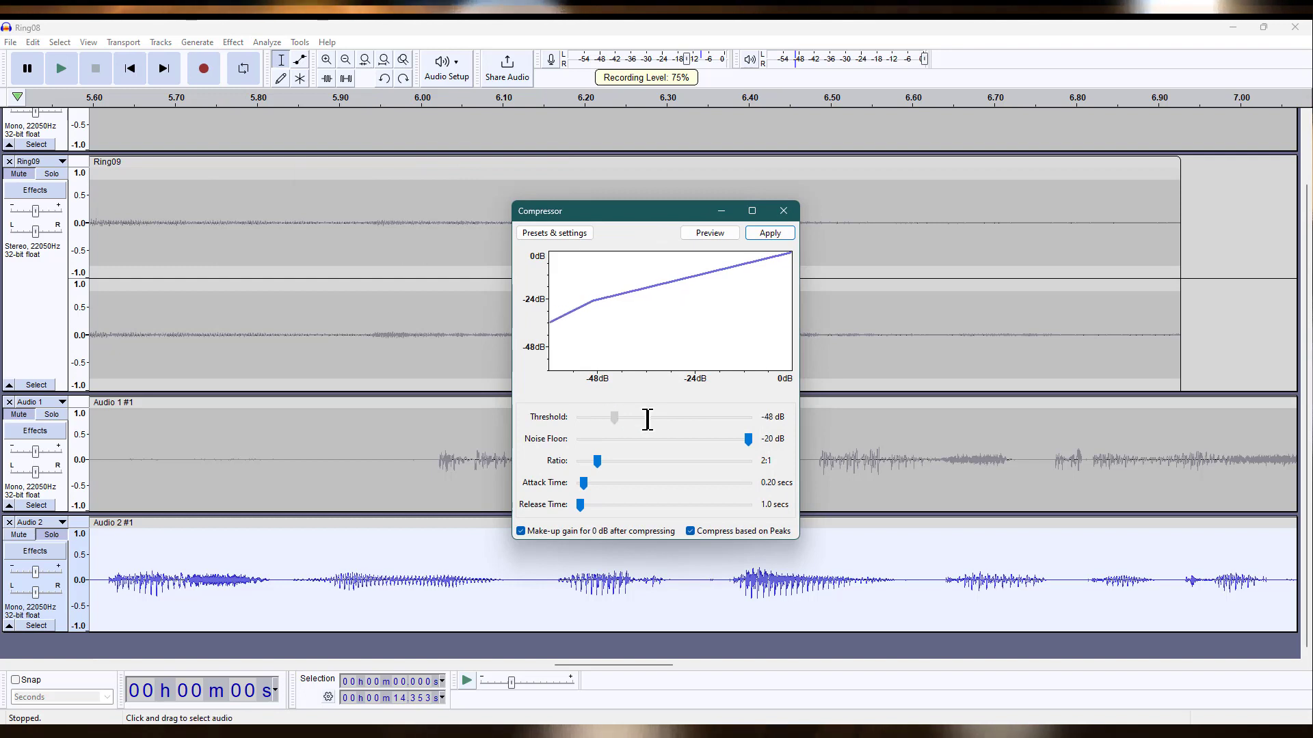
pyautogui.click(562, 234)
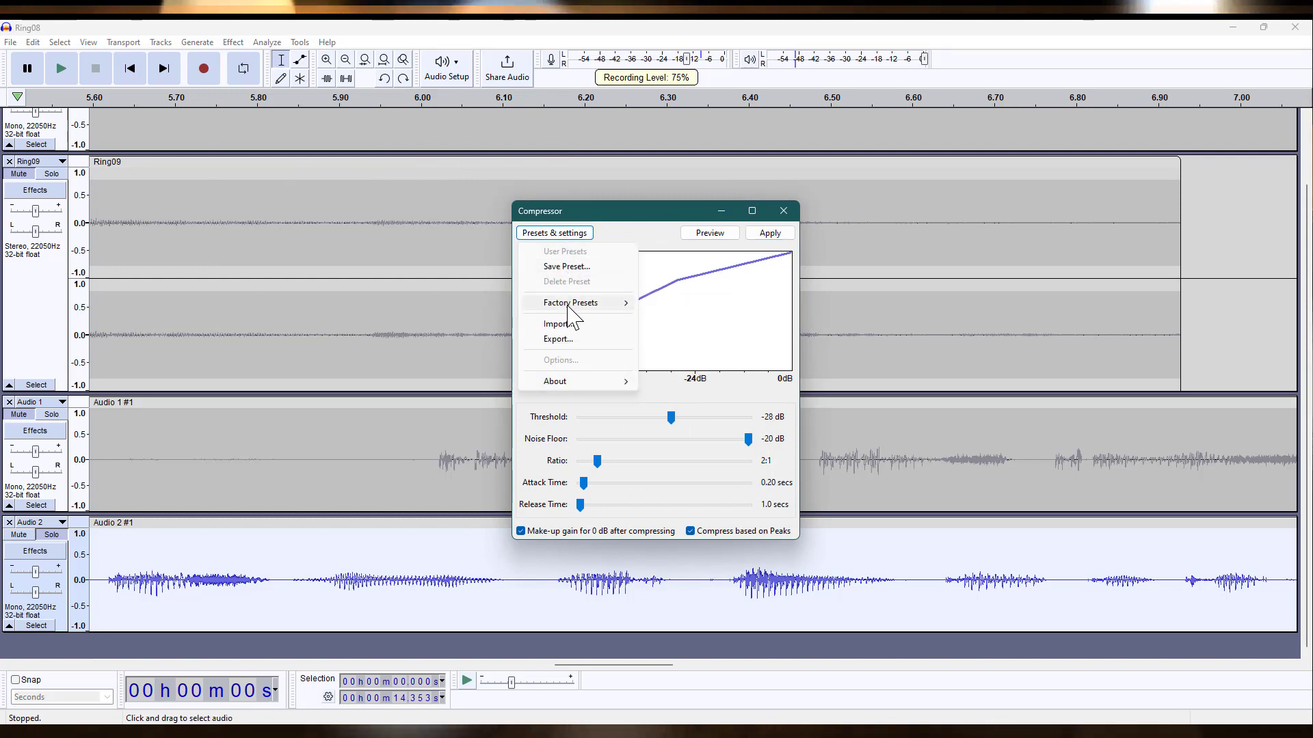
pyautogui.click(674, 302)
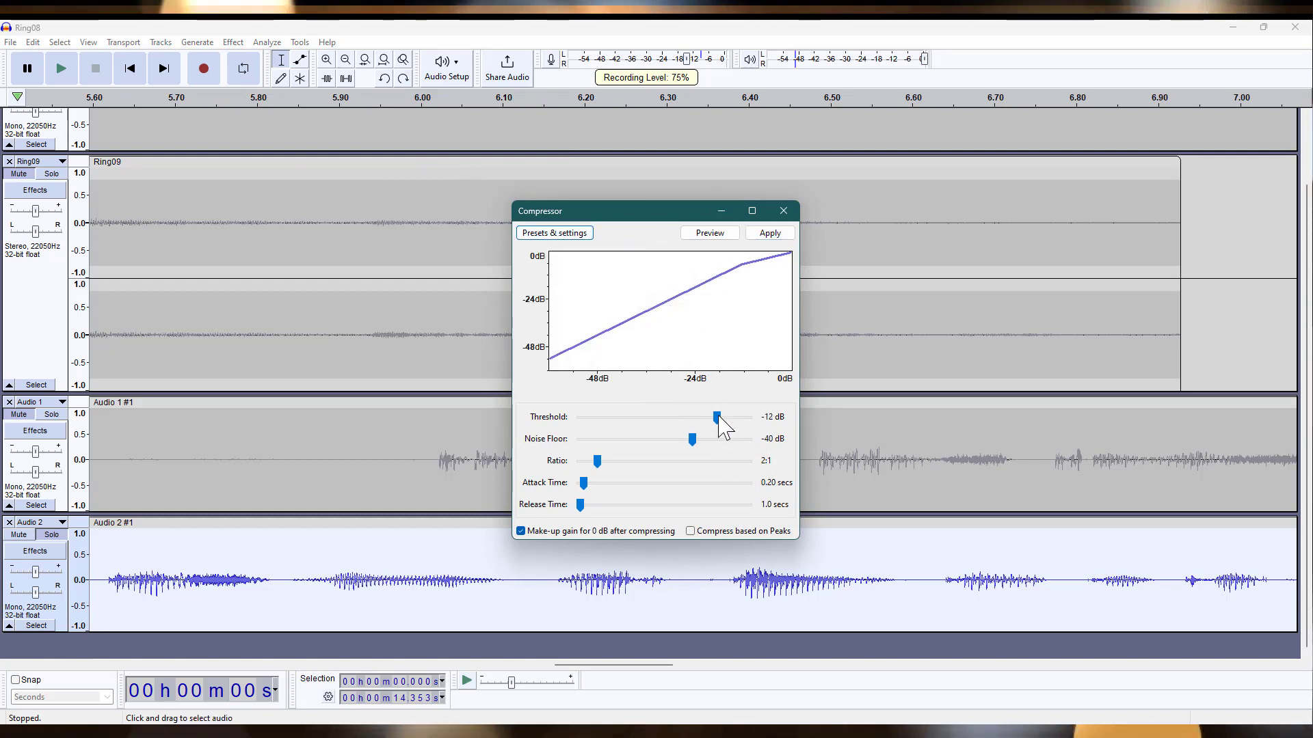
pyautogui.click(770, 233)
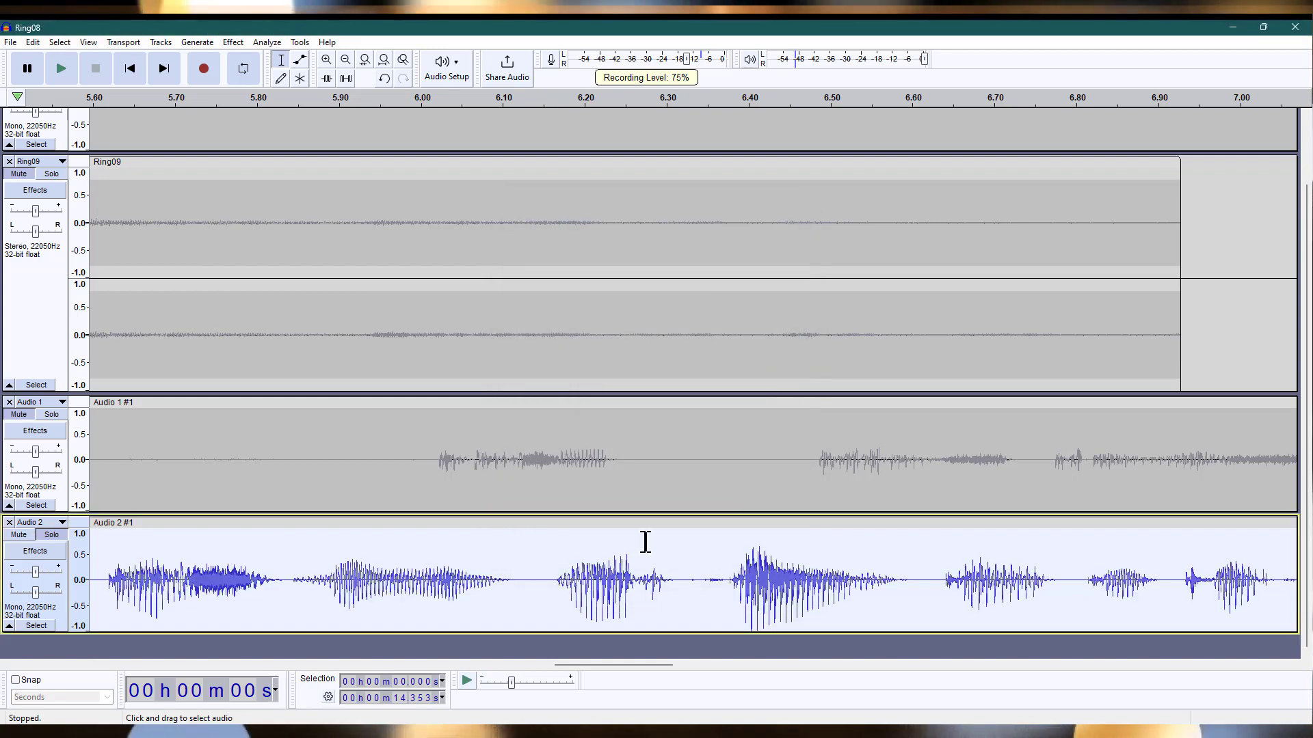
# Amplify the compressed Audio 2 track by 17.5 dB with clipping allowed, and undo the amplification.
pyautogui.click(233, 42)
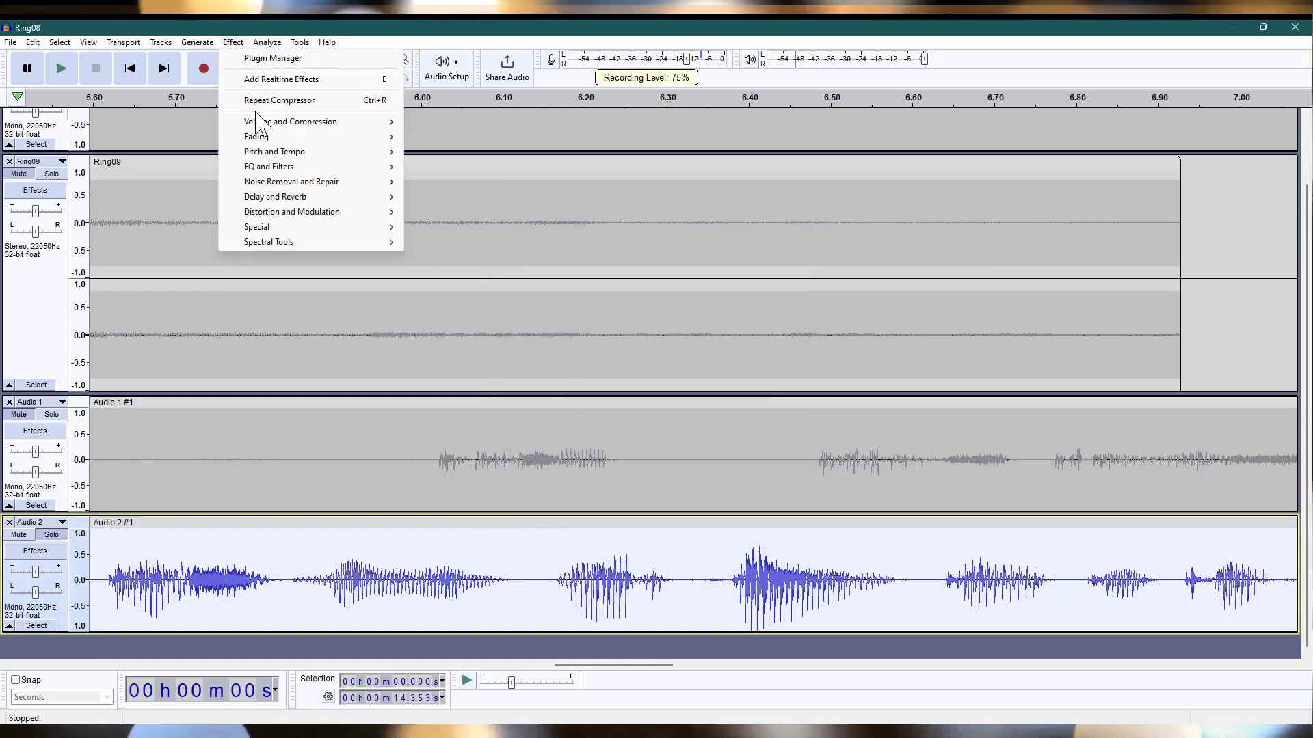
pyautogui.moveTo(259, 119)
pyautogui.click(472, 121)
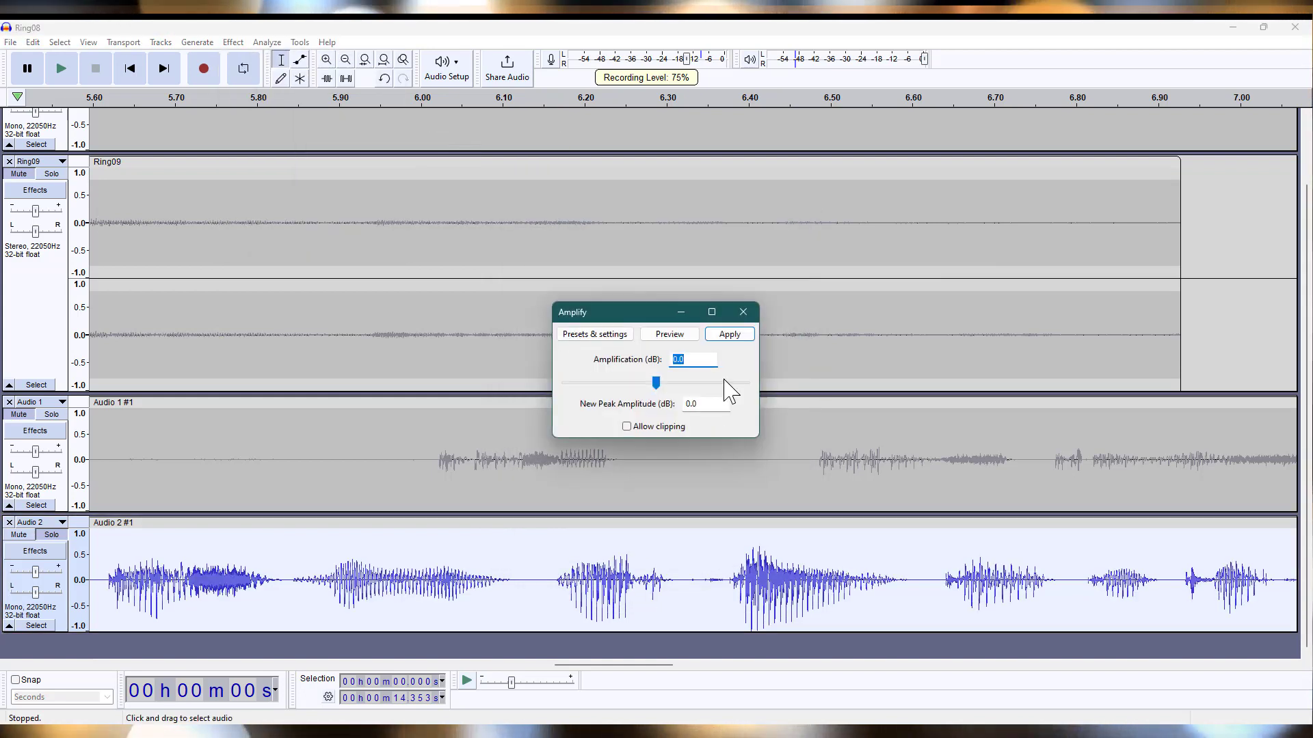
pyautogui.moveTo(656, 384); pyautogui.dragTo(659, 387)
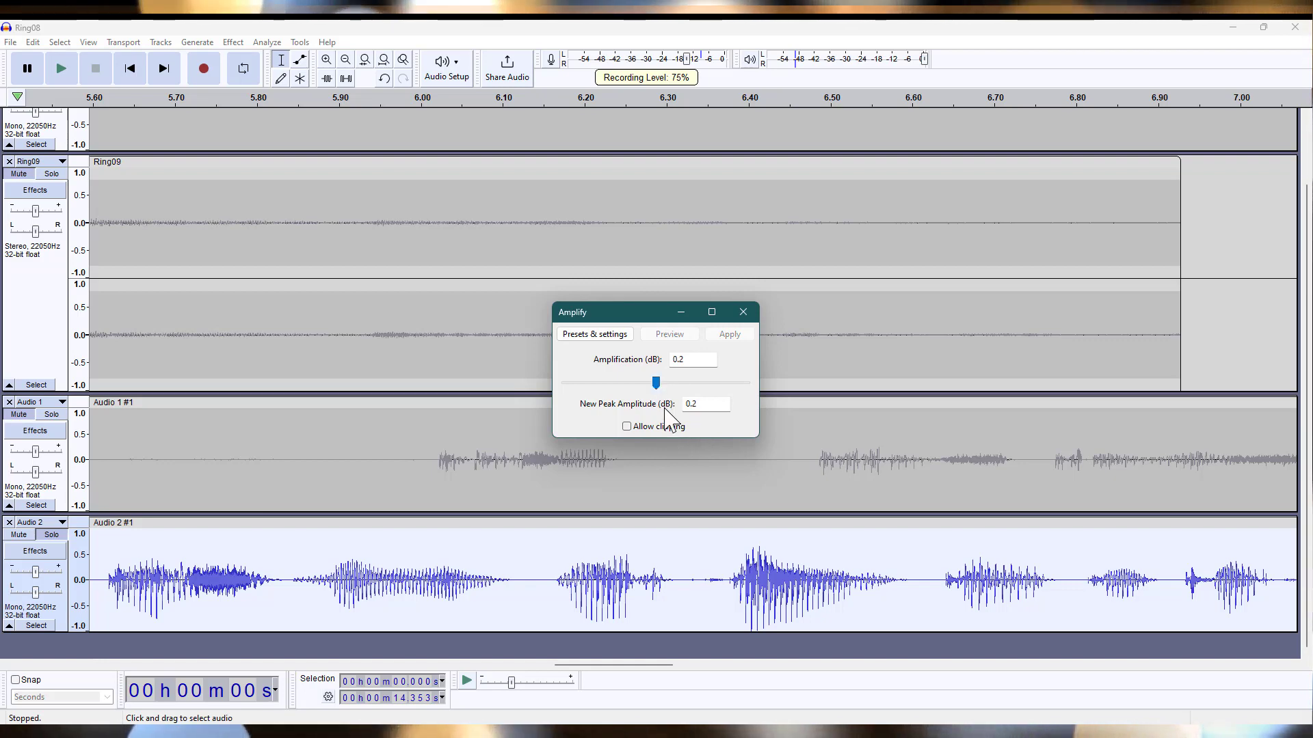
pyautogui.click(626, 428)
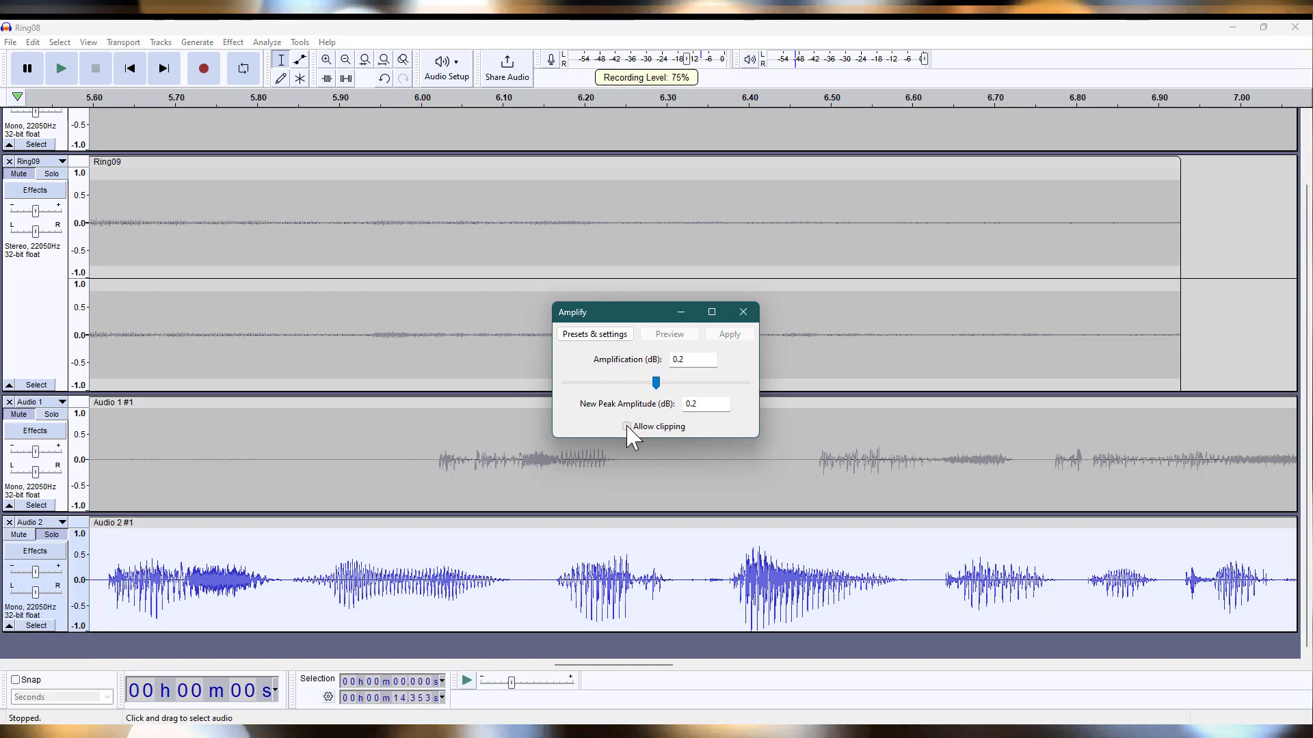
pyautogui.moveTo(663, 384); pyautogui.dragTo(687, 385)
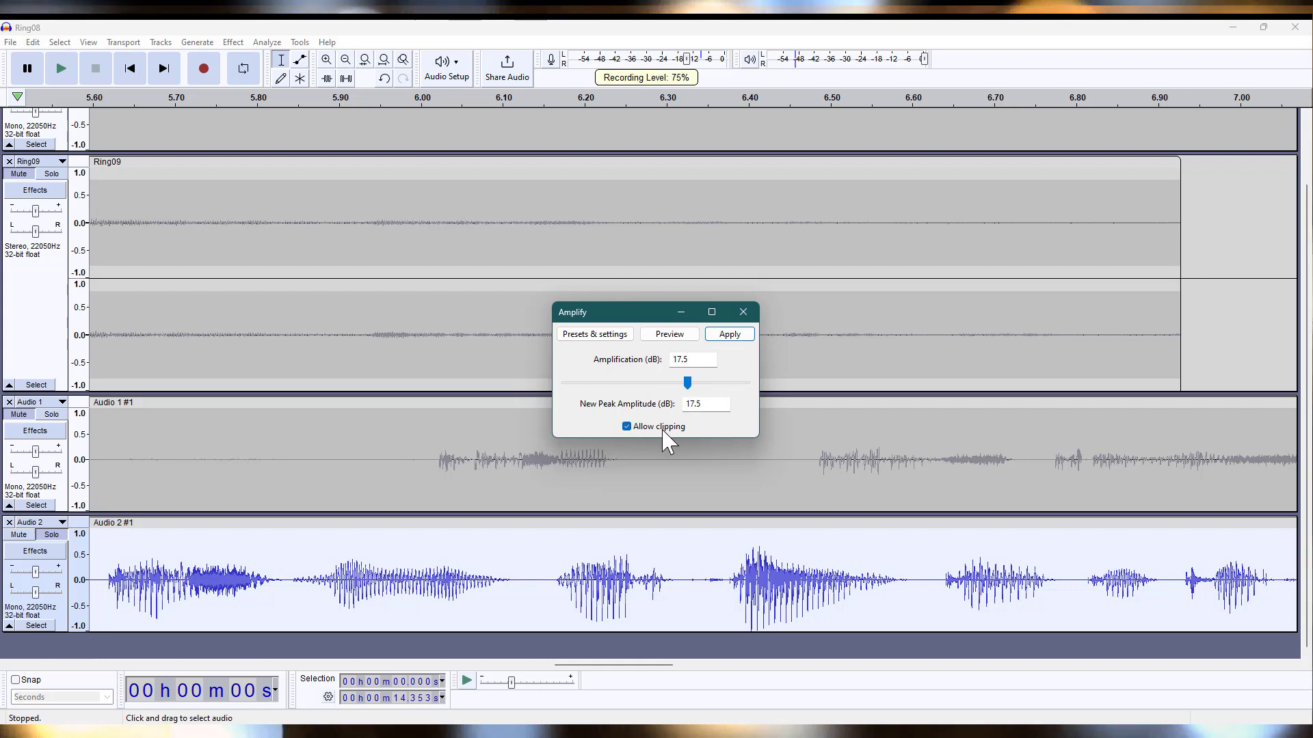
pyautogui.click(727, 335)
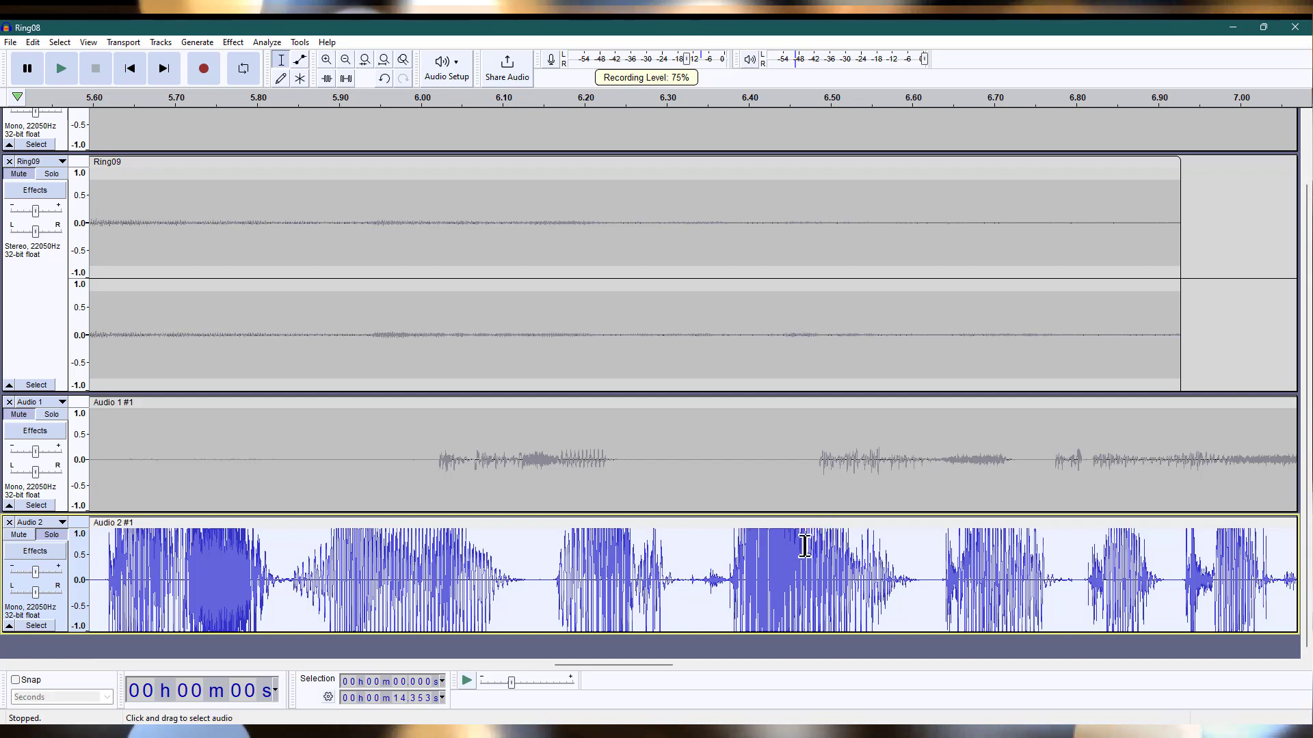
pyautogui.hotkey('ctrl', 'z')
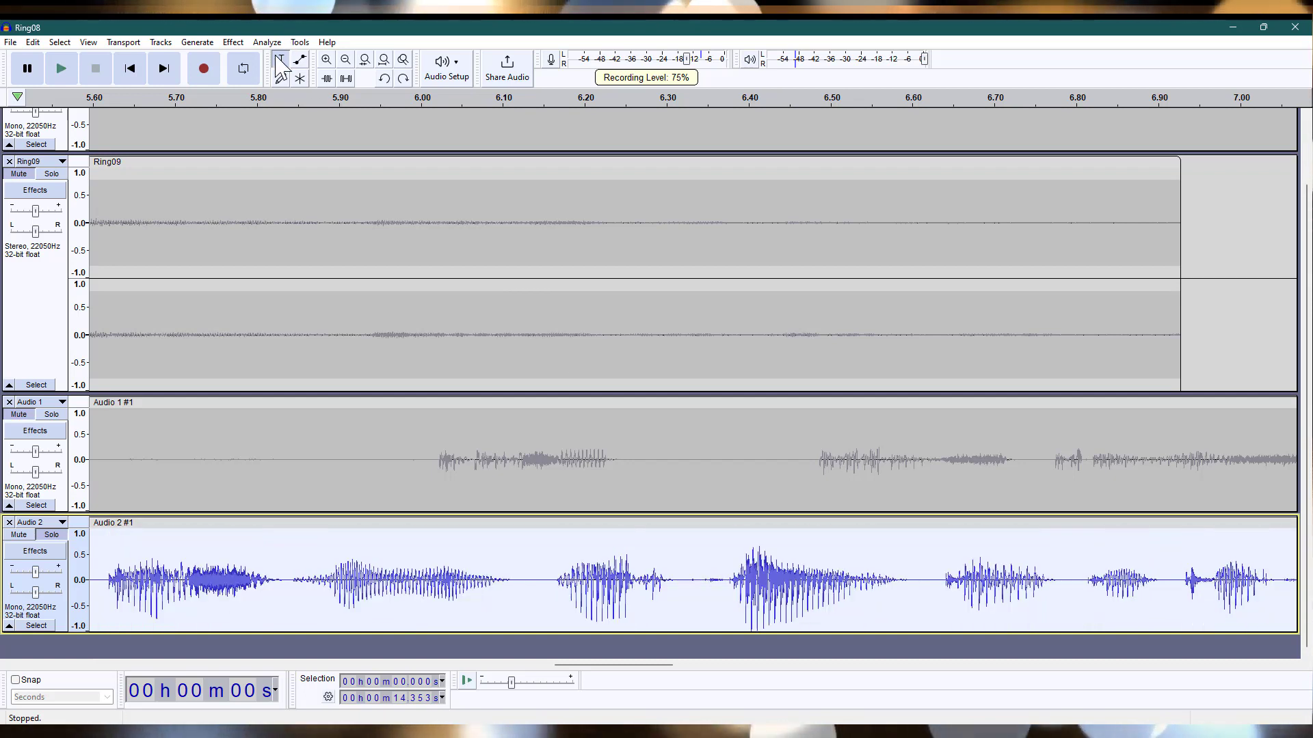
# Try the Amplify effect on the compressed Audio 2 track with clipping disallowed, and close it without applying.
pyautogui.click(233, 41)
pyautogui.moveTo(276, 125)
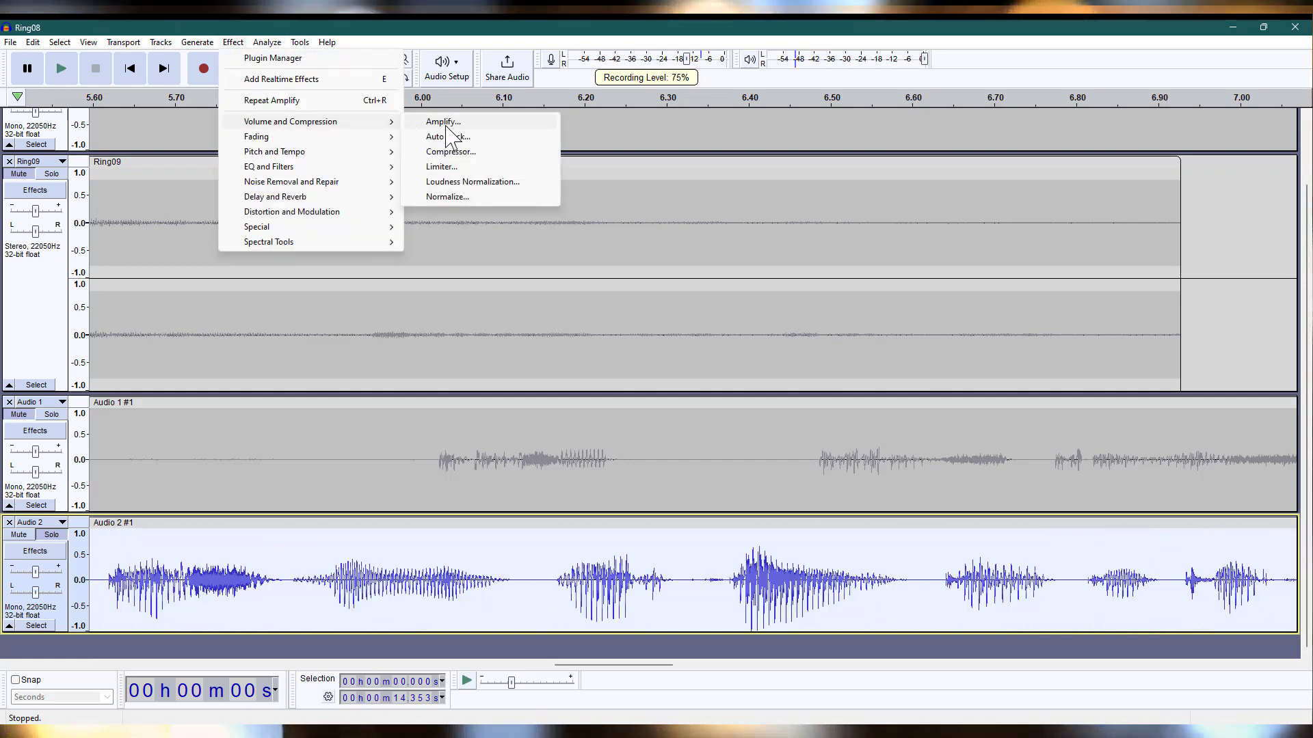
pyautogui.click(444, 123)
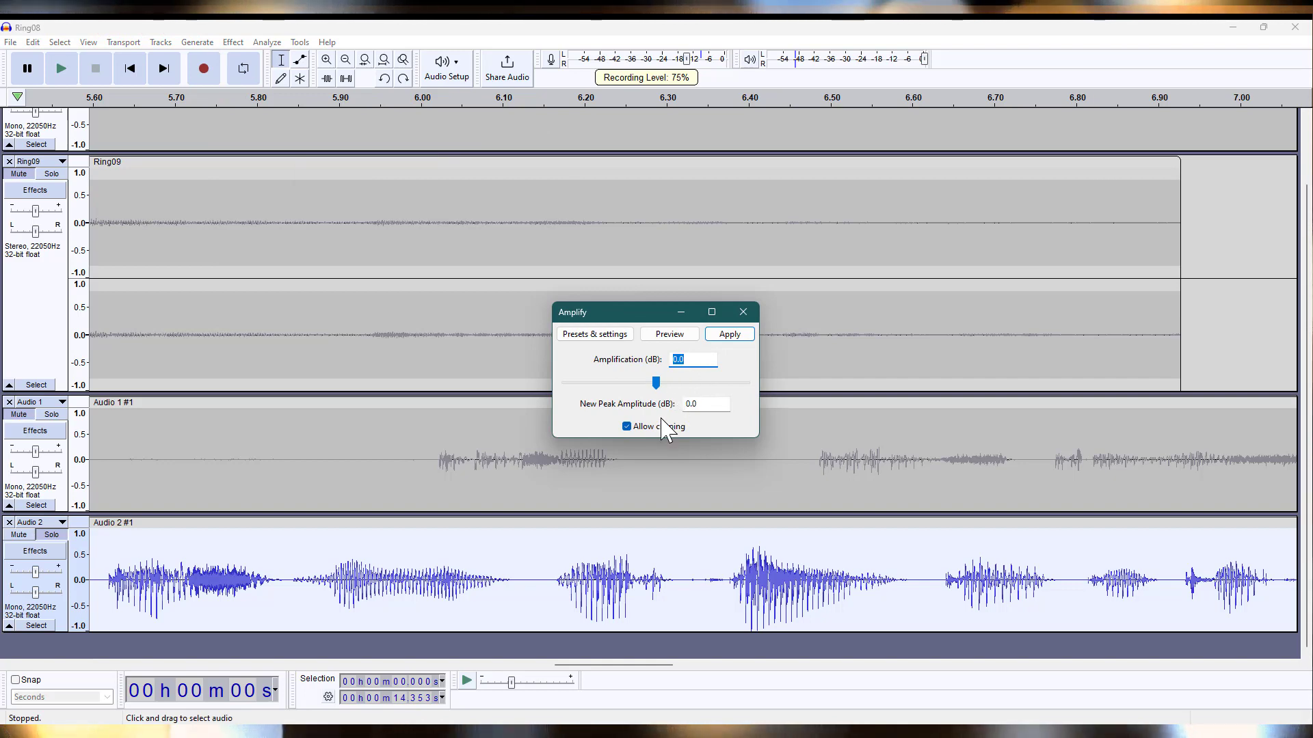
pyautogui.click(642, 427)
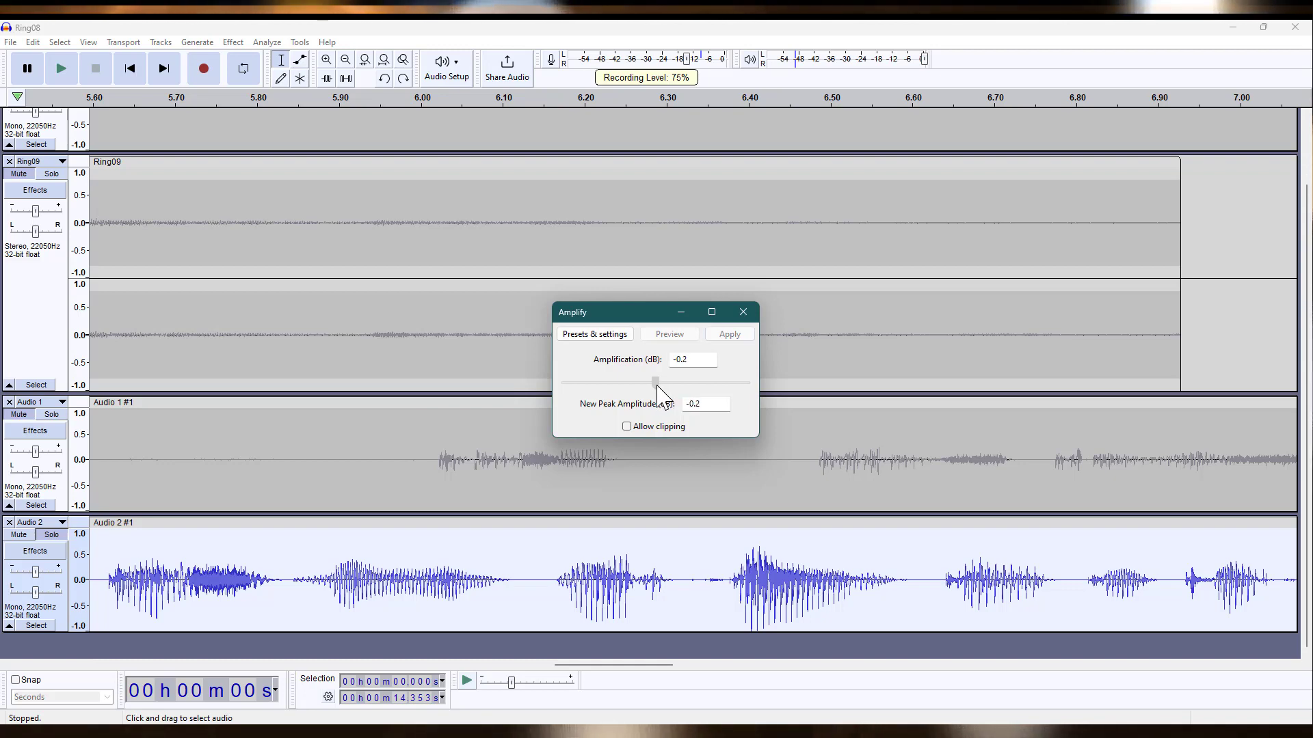
pyautogui.click(742, 313)
# Undo the compression of Audio 2, and compress the entire track again with the Compressor's factory Defaults preset.
pyautogui.hotkey('ctrl', 'z')
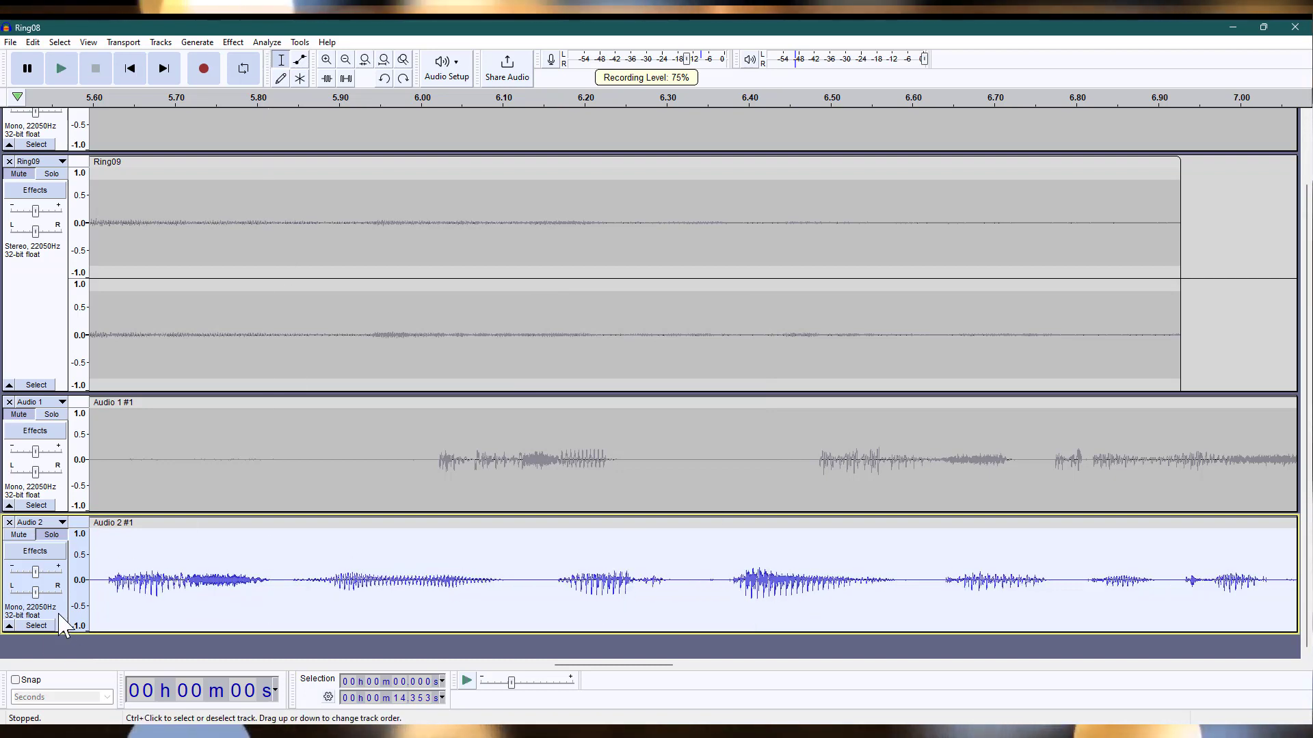
pyautogui.click(233, 41)
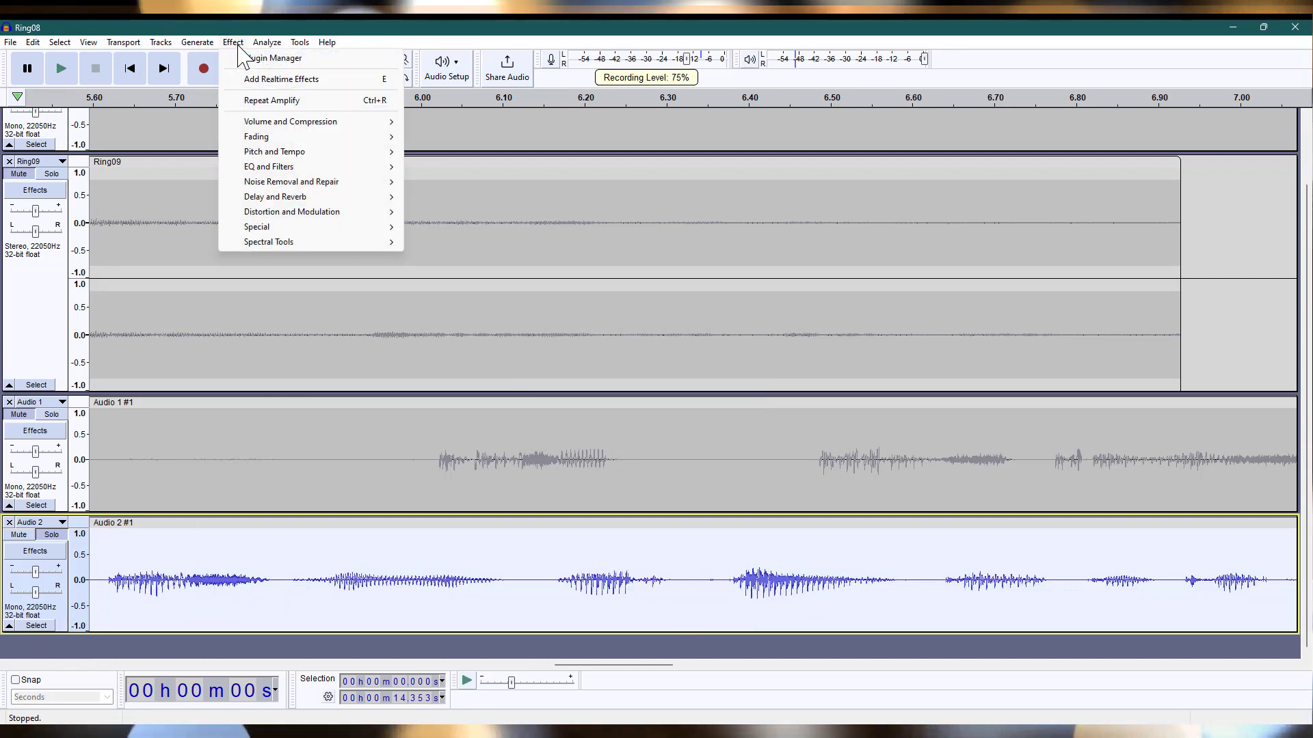
pyautogui.moveTo(286, 130)
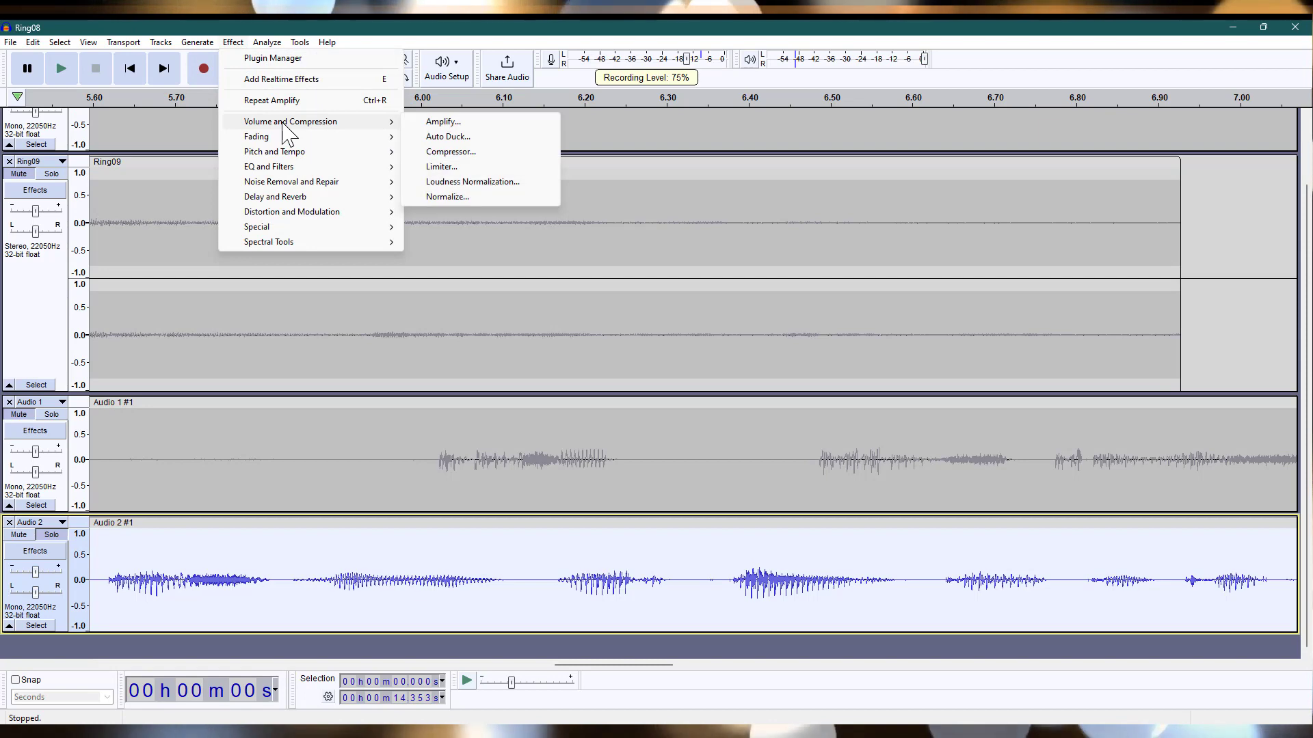
pyautogui.click(477, 153)
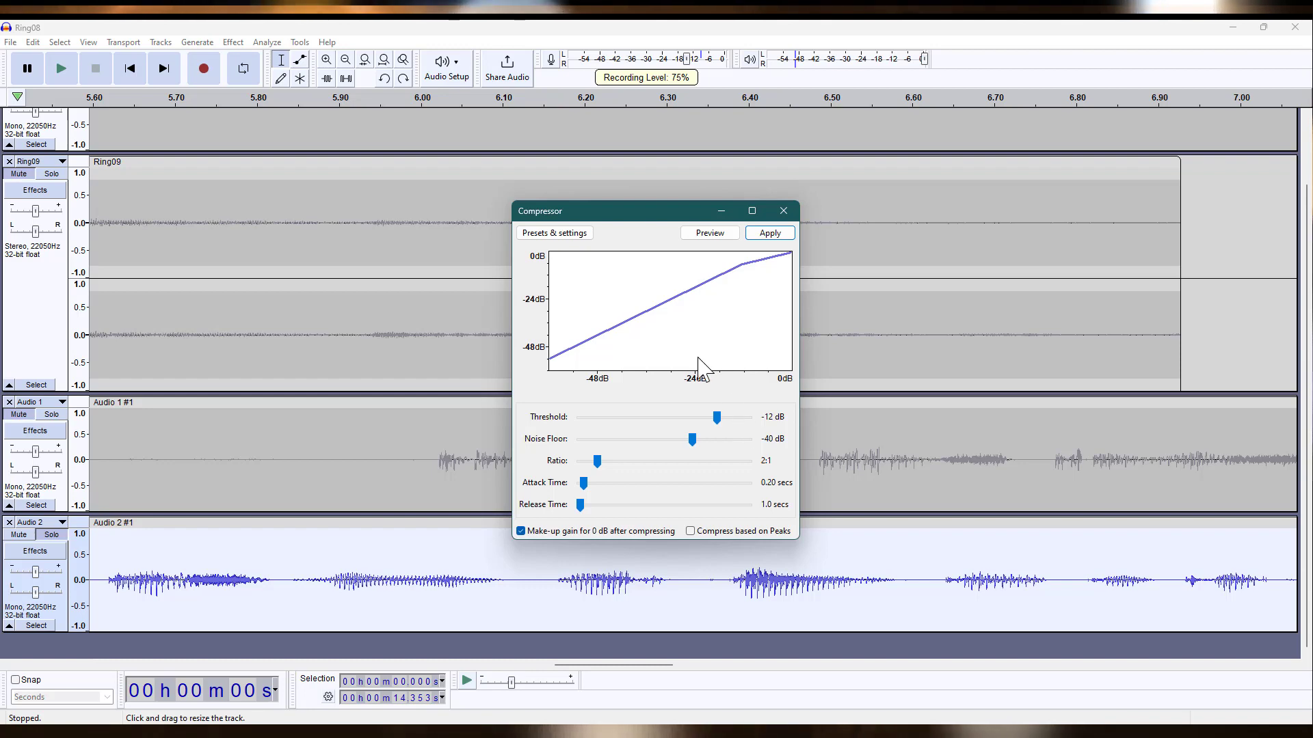
pyautogui.click(541, 233)
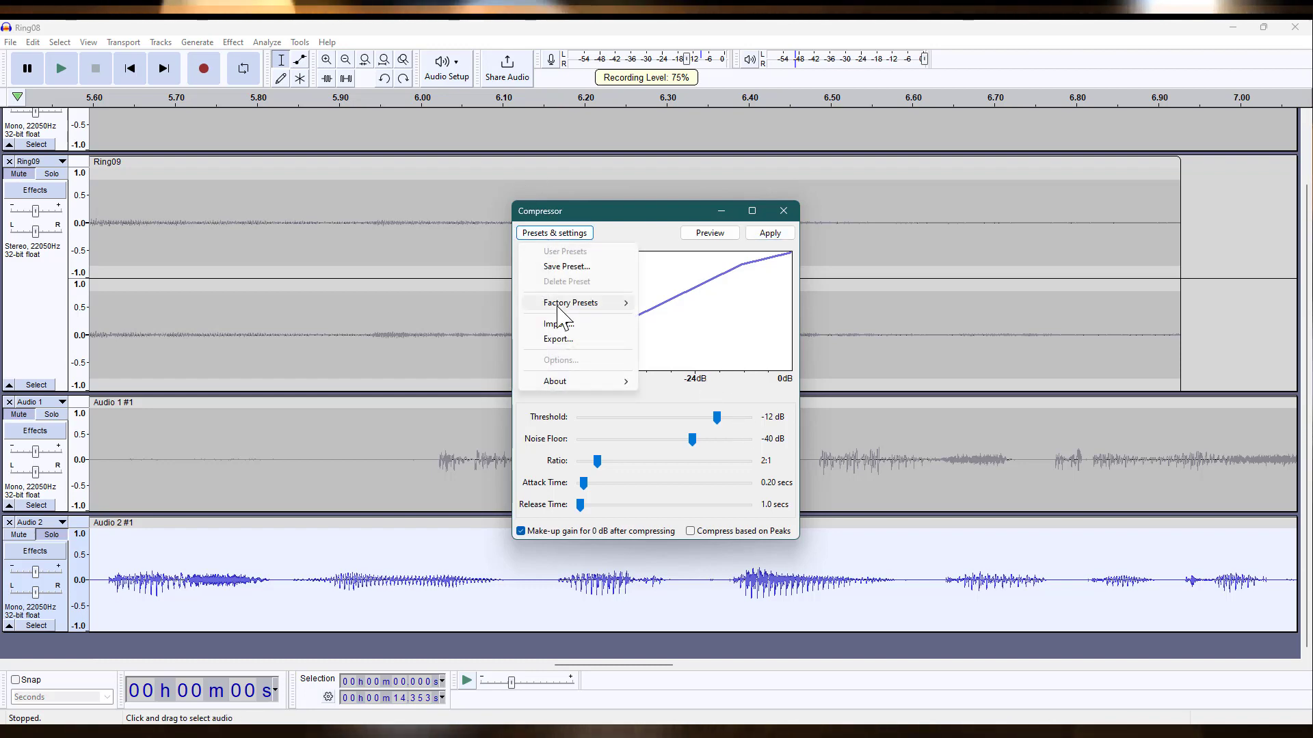
pyautogui.click(687, 319)
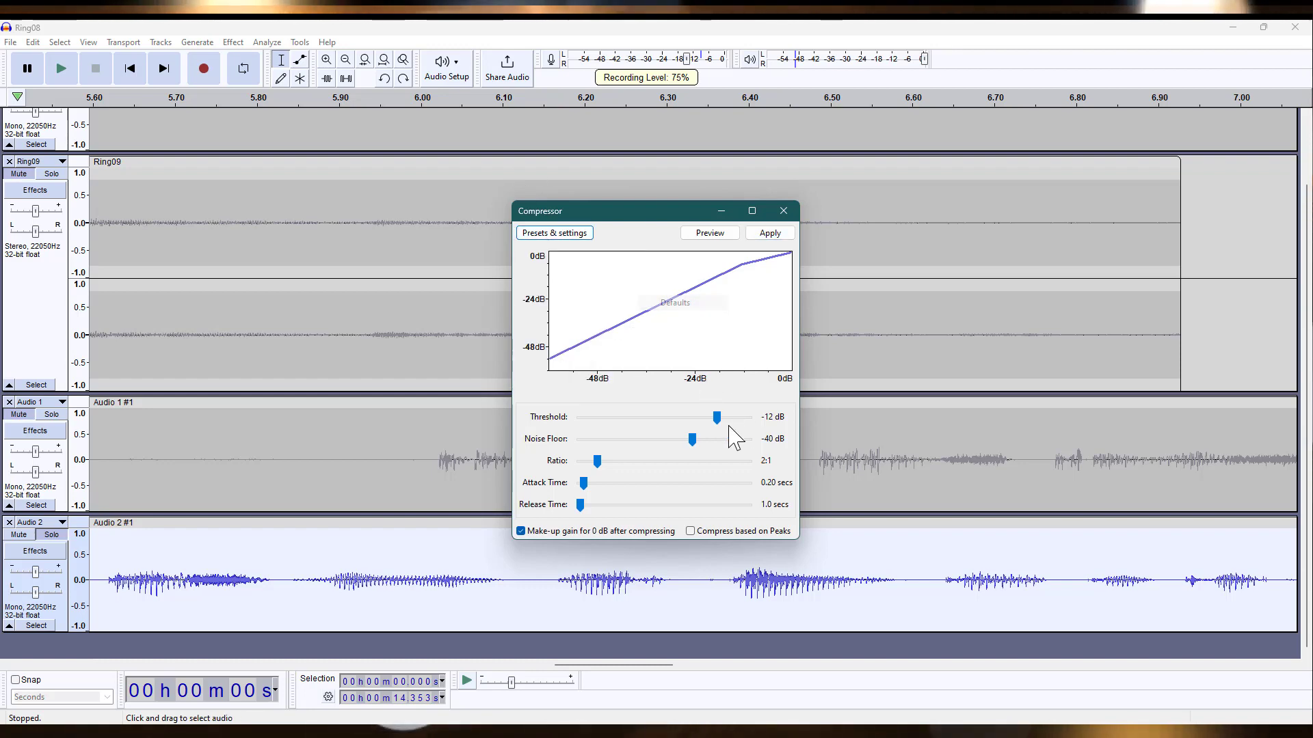
pyautogui.click(770, 233)
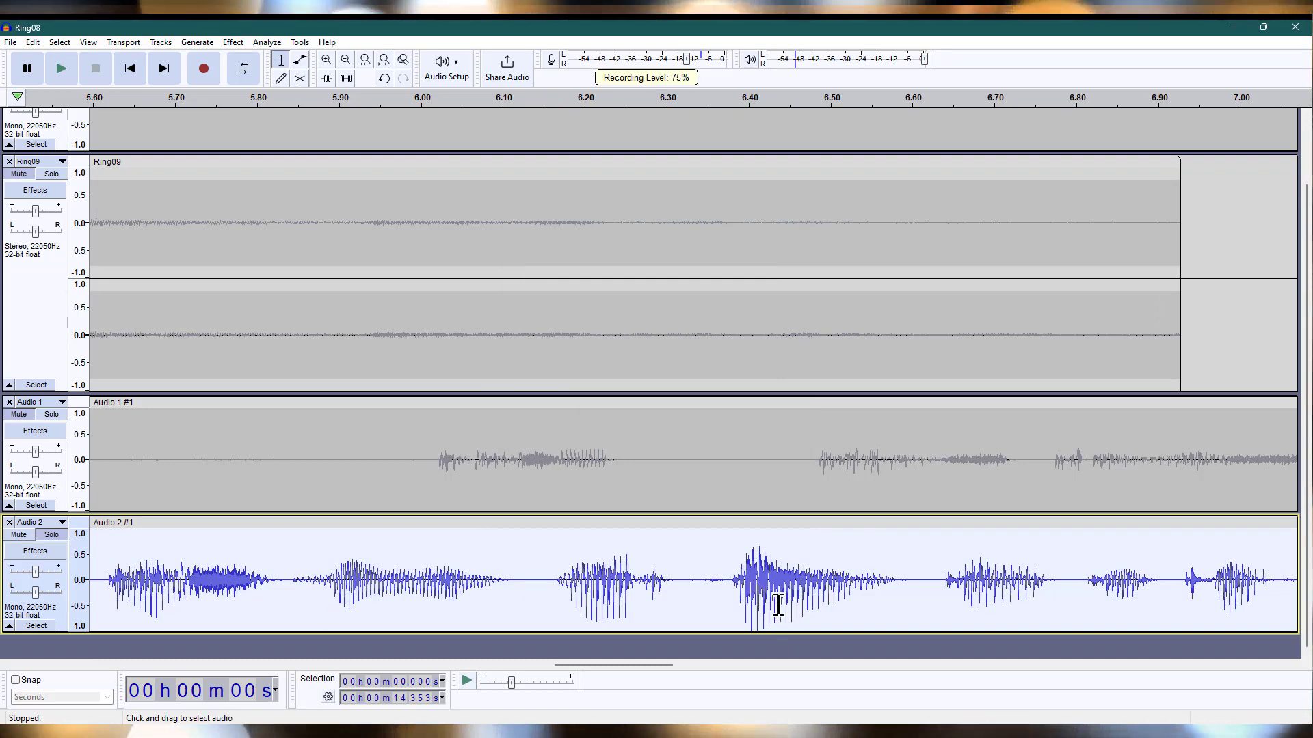
# Examine the compressed Audio 2 waveform around 6.4 seconds and review the Compressor's settings without applying them.
pyautogui.scroll(3, 778, 604)
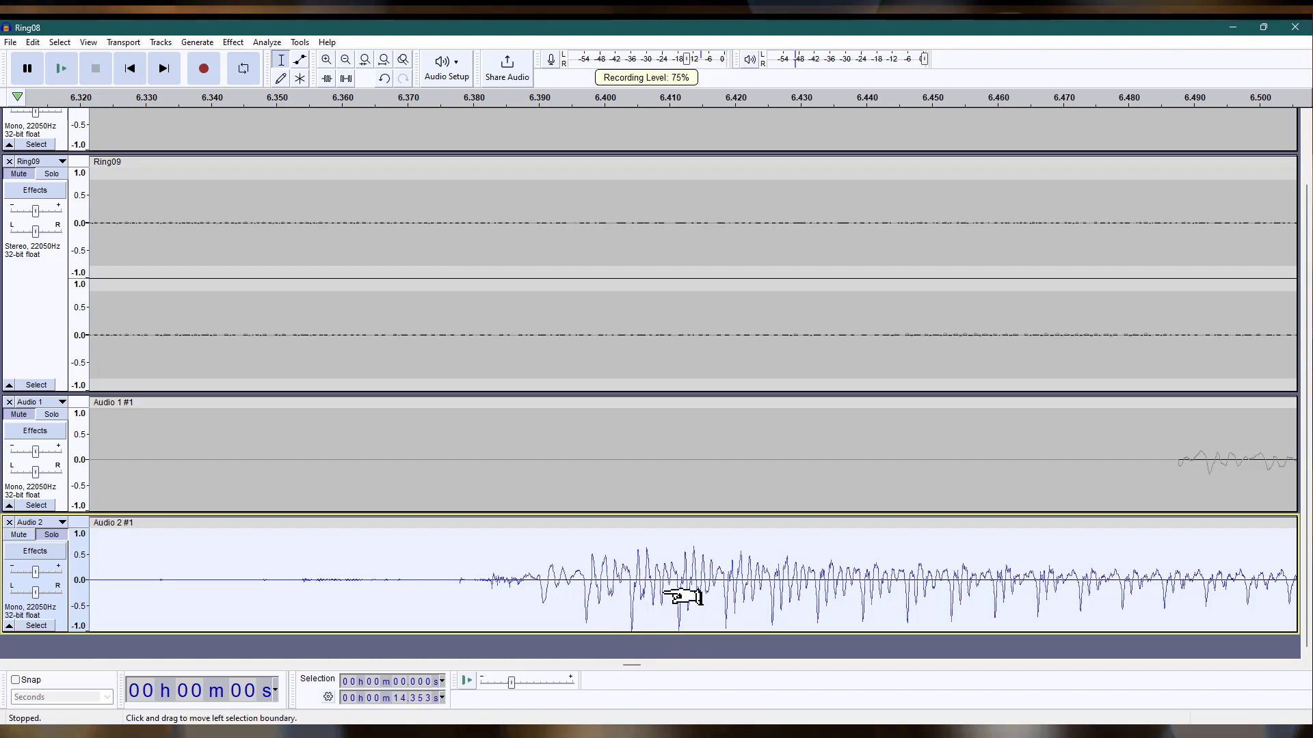
pyautogui.scroll(-3, 680, 596)
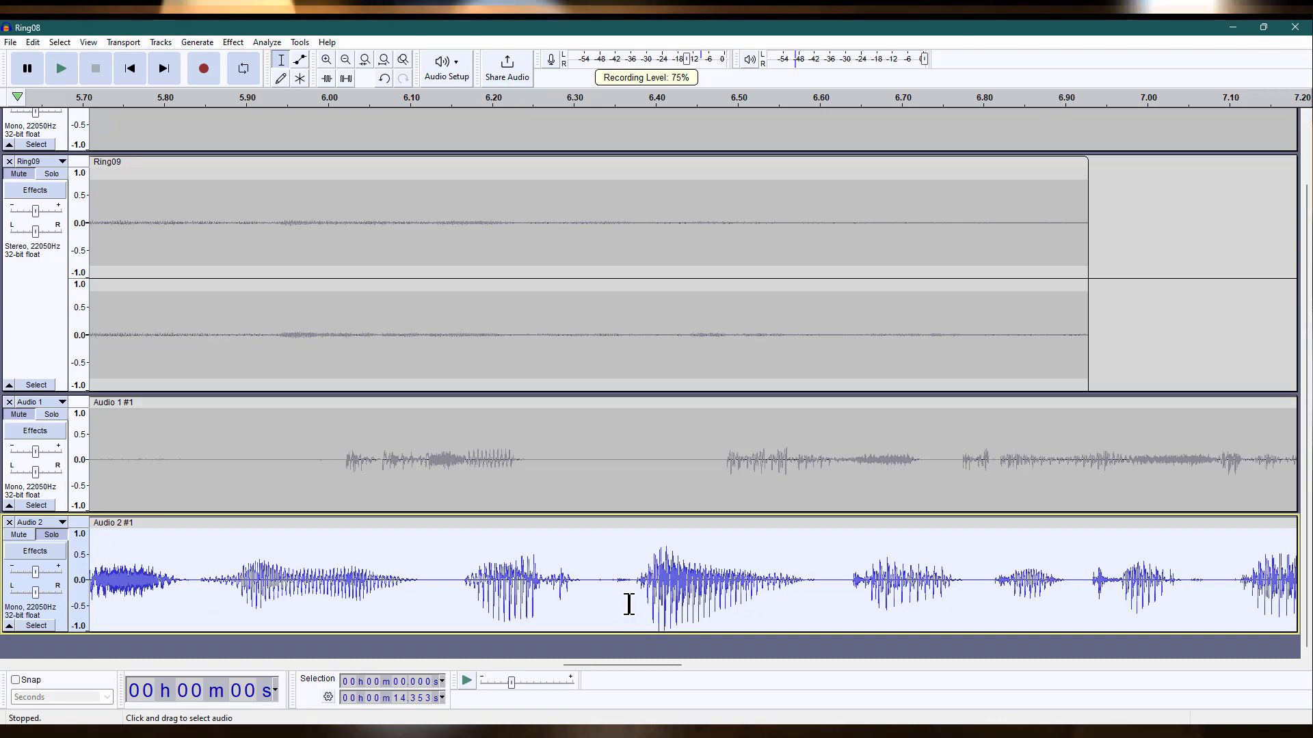
pyautogui.scroll(-2, 712, 612)
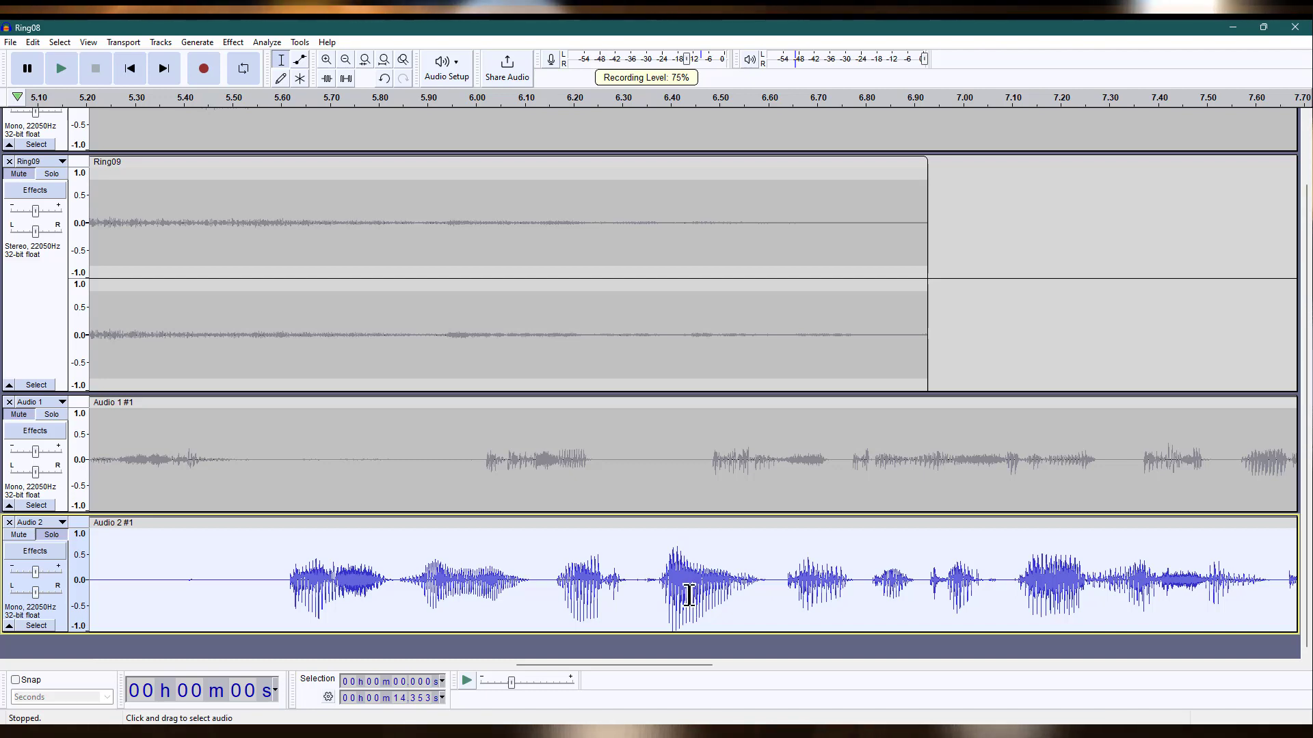
pyautogui.scroll(-1, 689, 595)
pyautogui.click(232, 42)
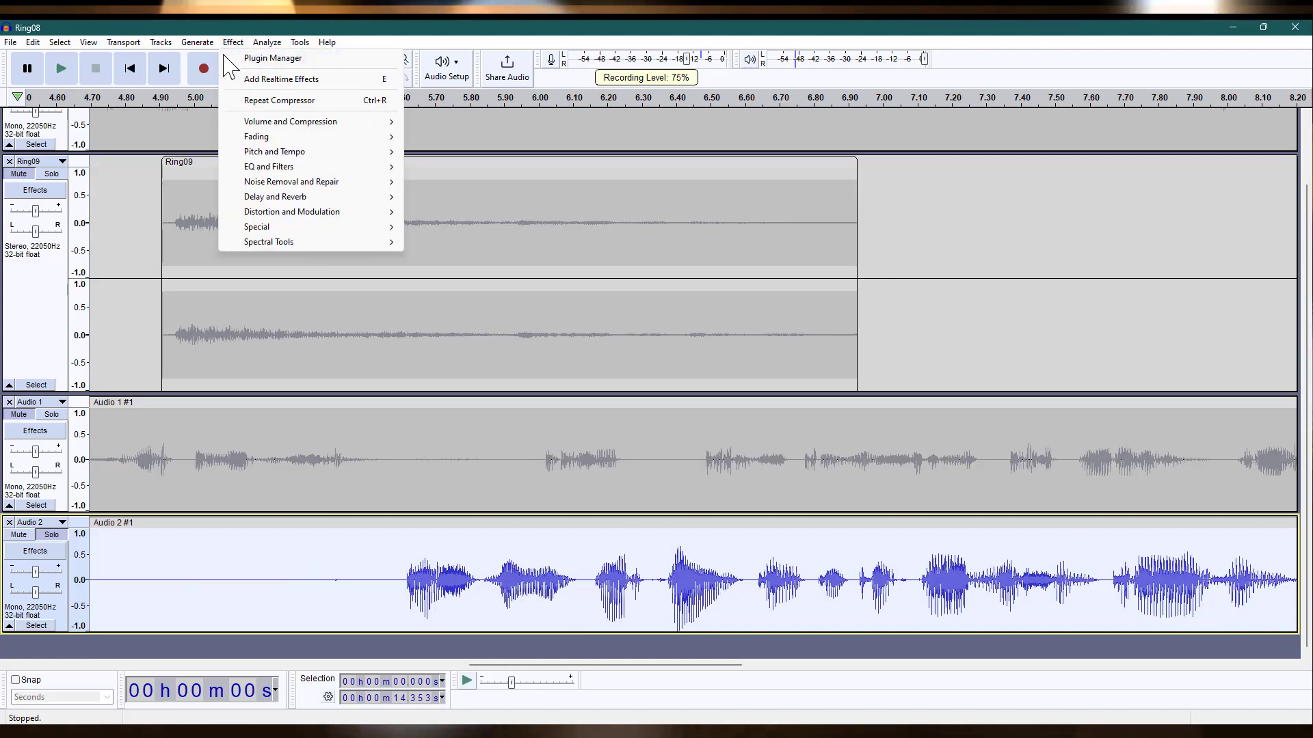
pyautogui.moveTo(274, 122)
pyautogui.click(506, 152)
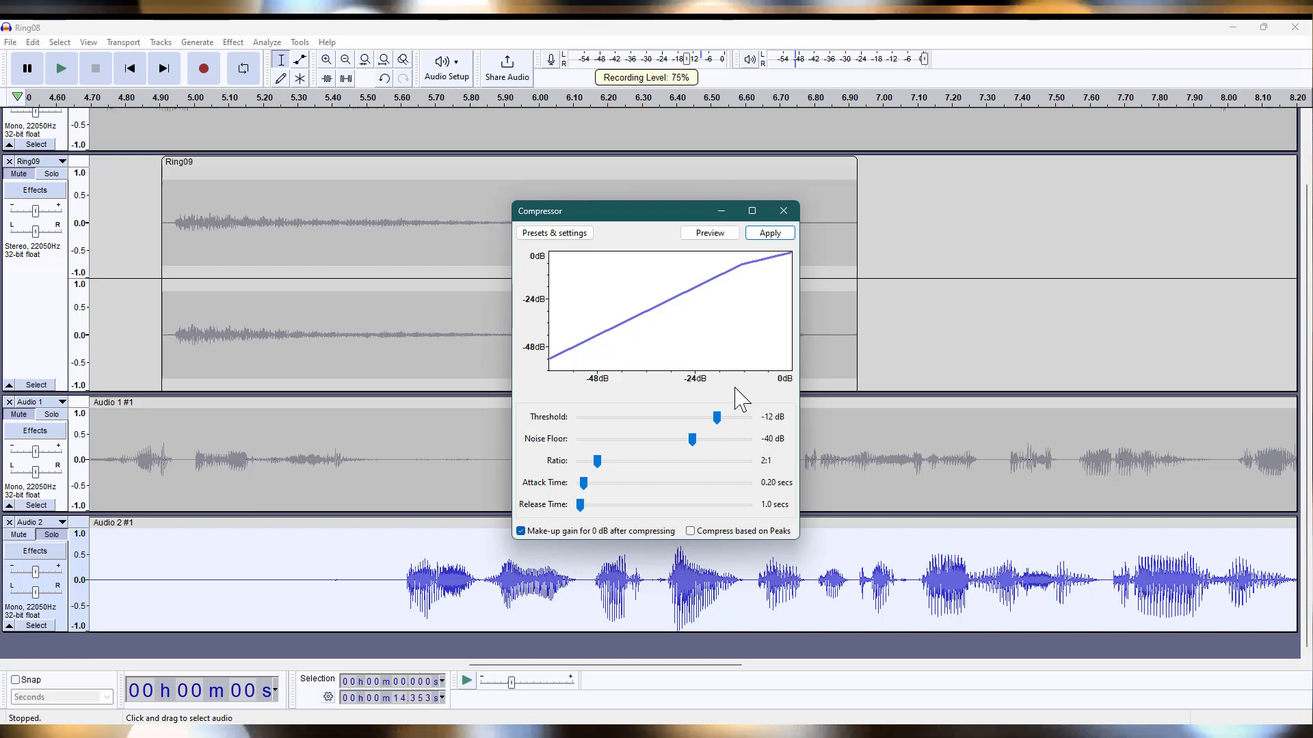
pyautogui.click(783, 212)
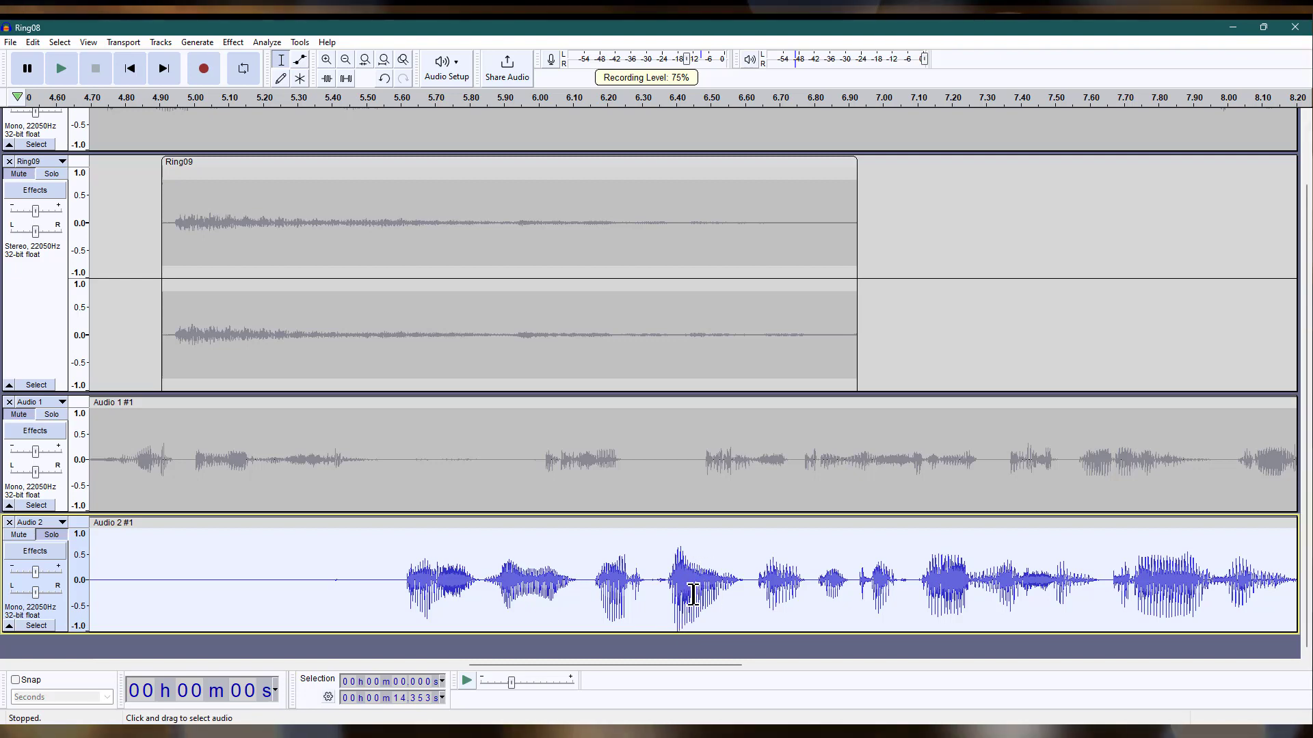
# Check how much gain Amplify offers the compressed Audio 2 track with clipping disallowed, without applying it.
pyautogui.click(233, 42)
pyautogui.moveTo(299, 124)
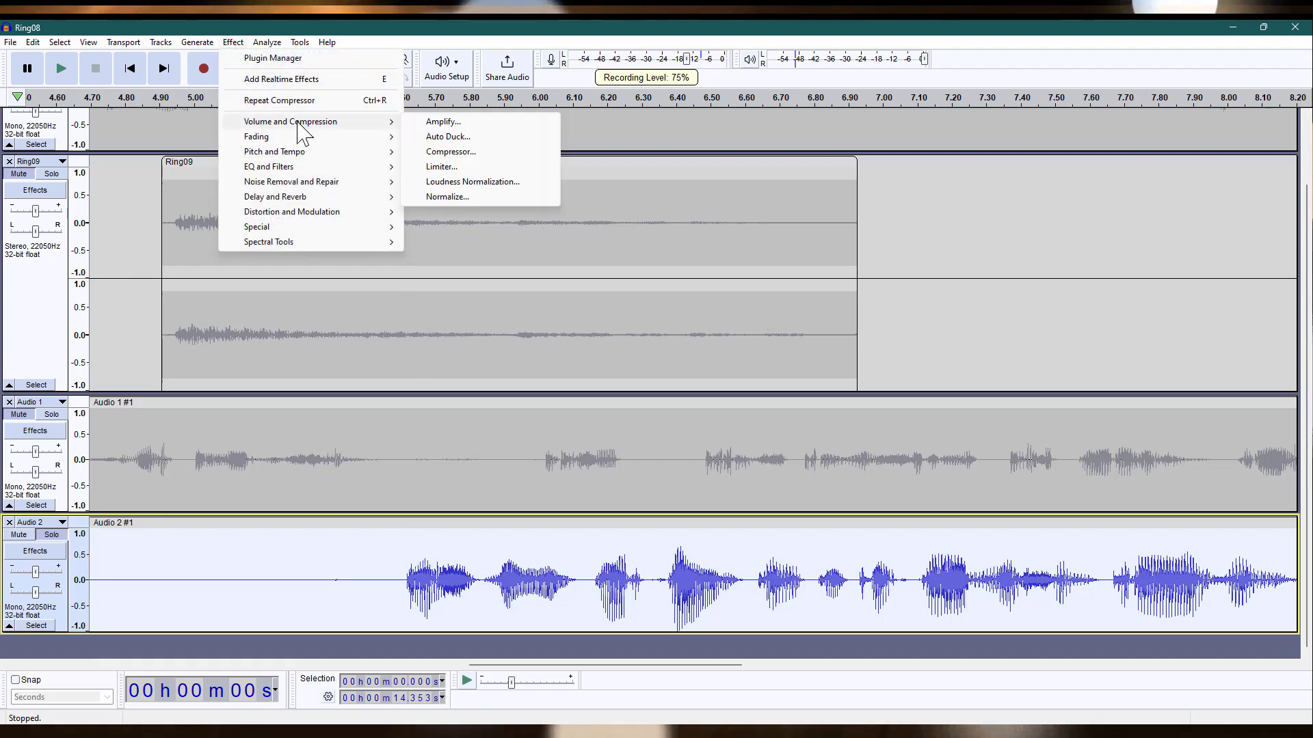
pyautogui.click(440, 121)
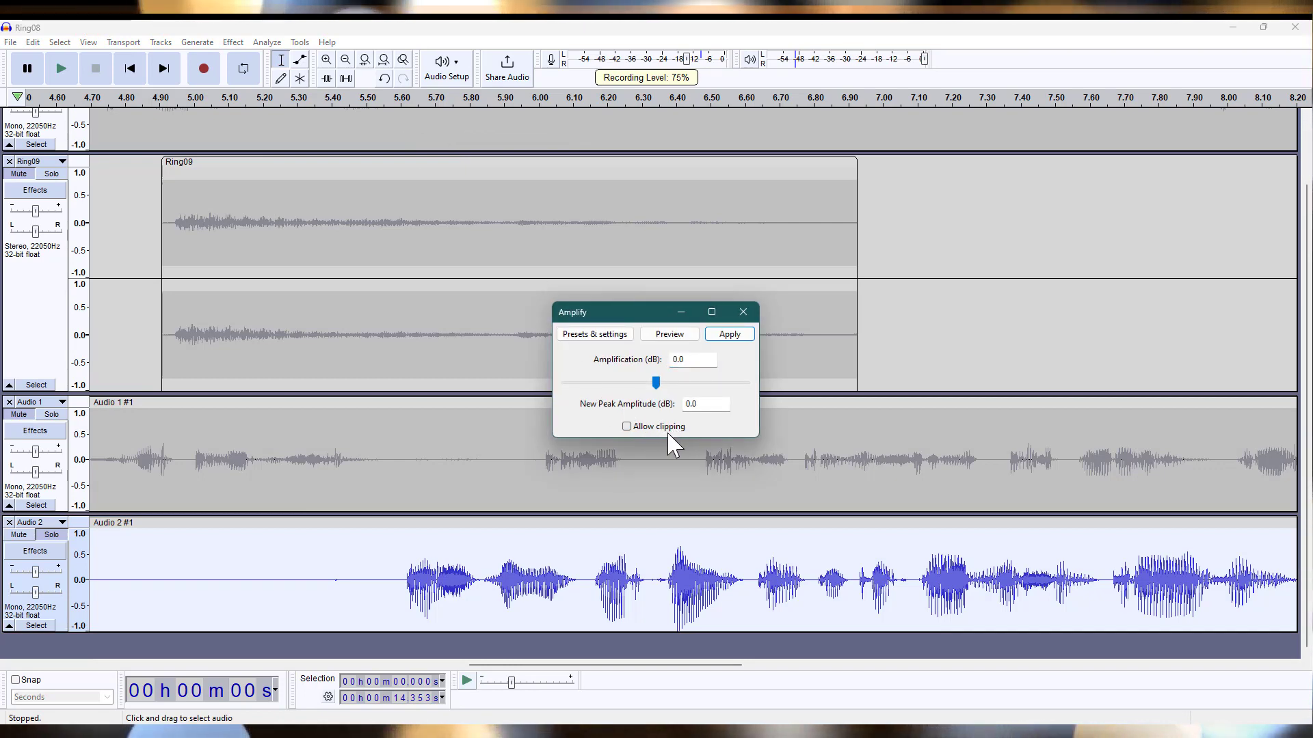
pyautogui.click(744, 312)
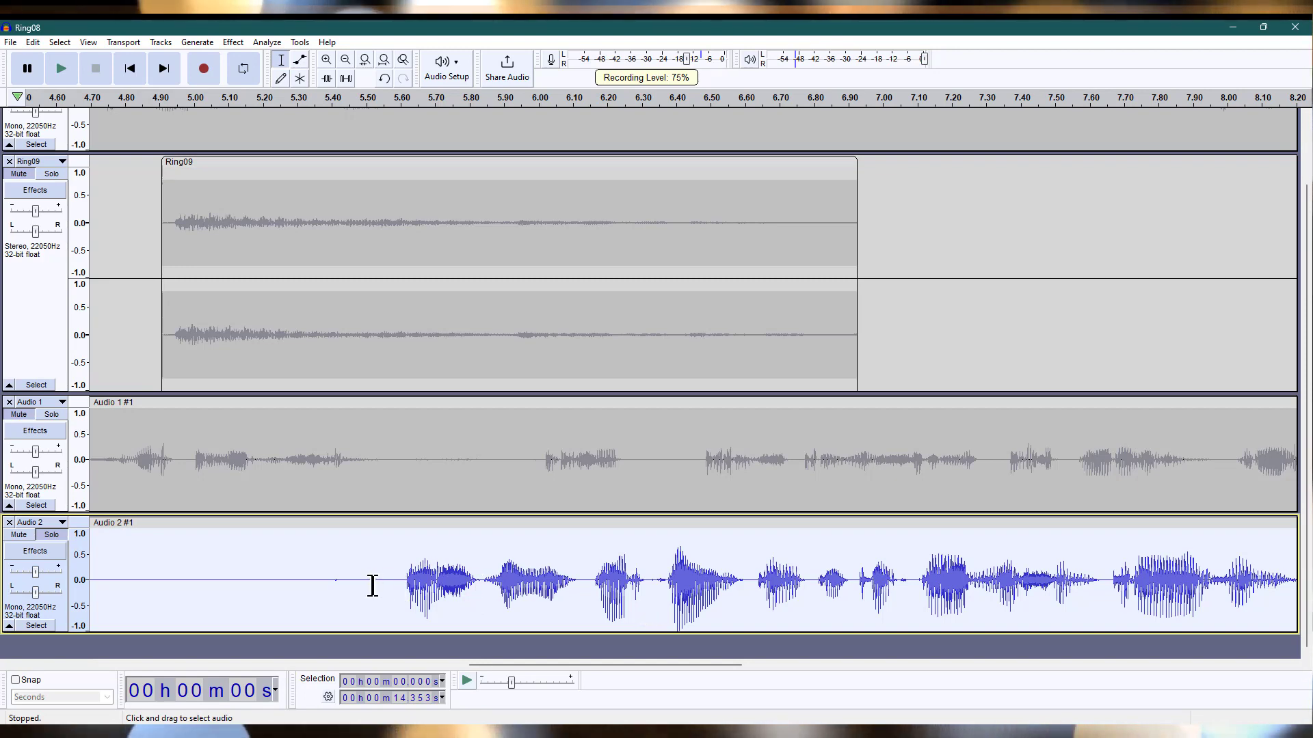
# Select the quiet stretch of Audio 2 from about 5.02 to 5.52 seconds, reselect the whole track and undo its compression.
pyautogui.moveTo(343, 579); pyautogui.dragTo(202, 580)
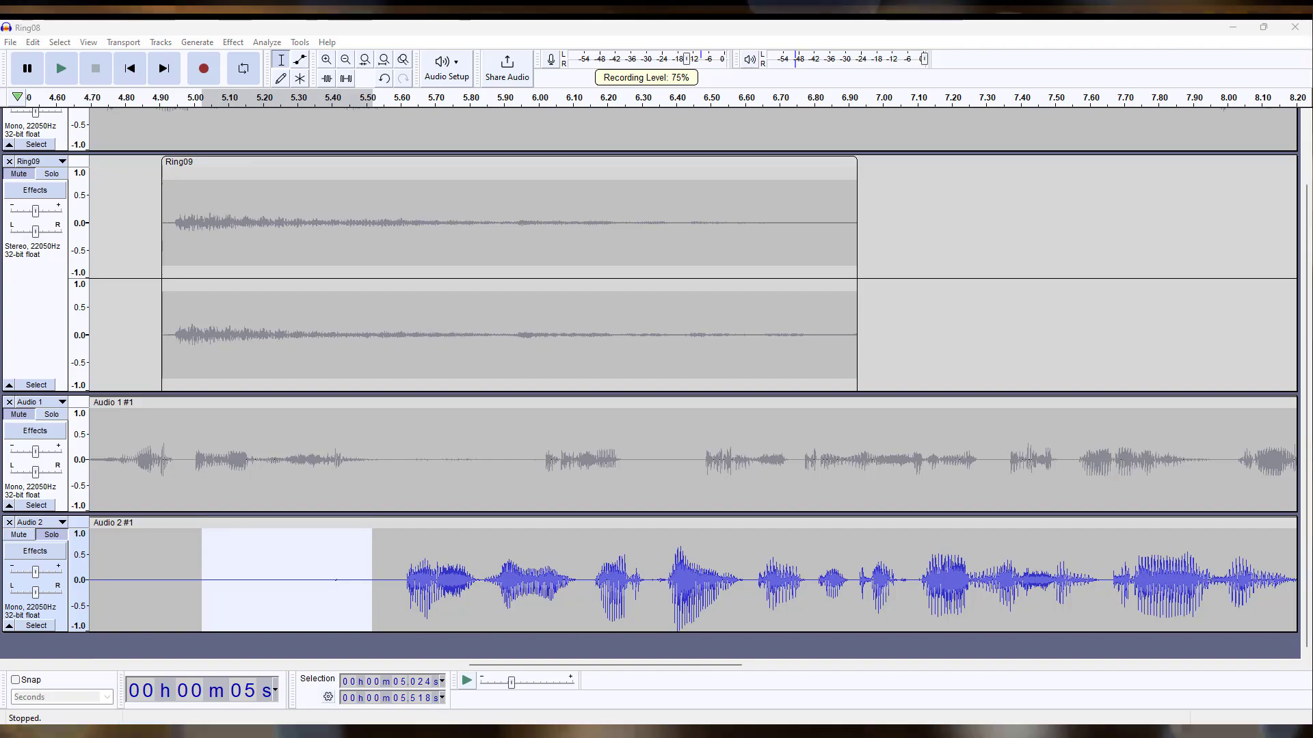
pyautogui.hotkey('ctrl', 'z')
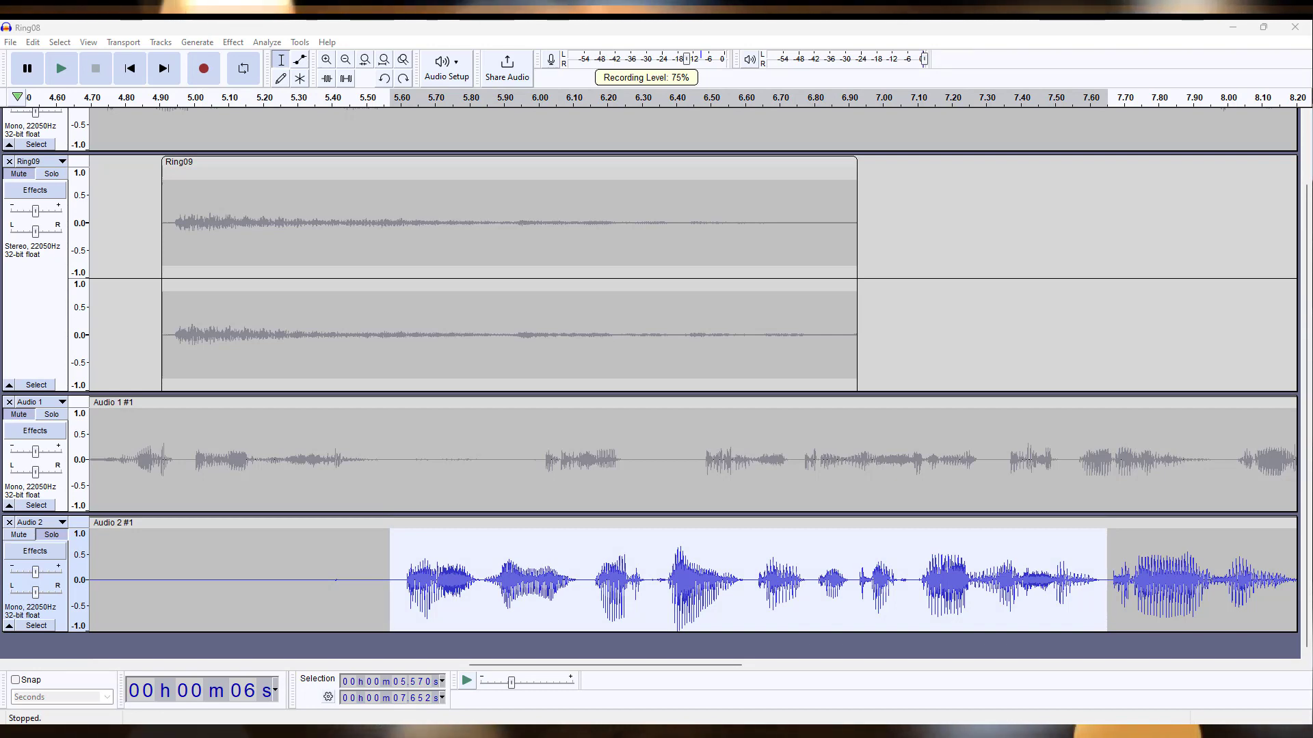
pyautogui.click(50, 604)
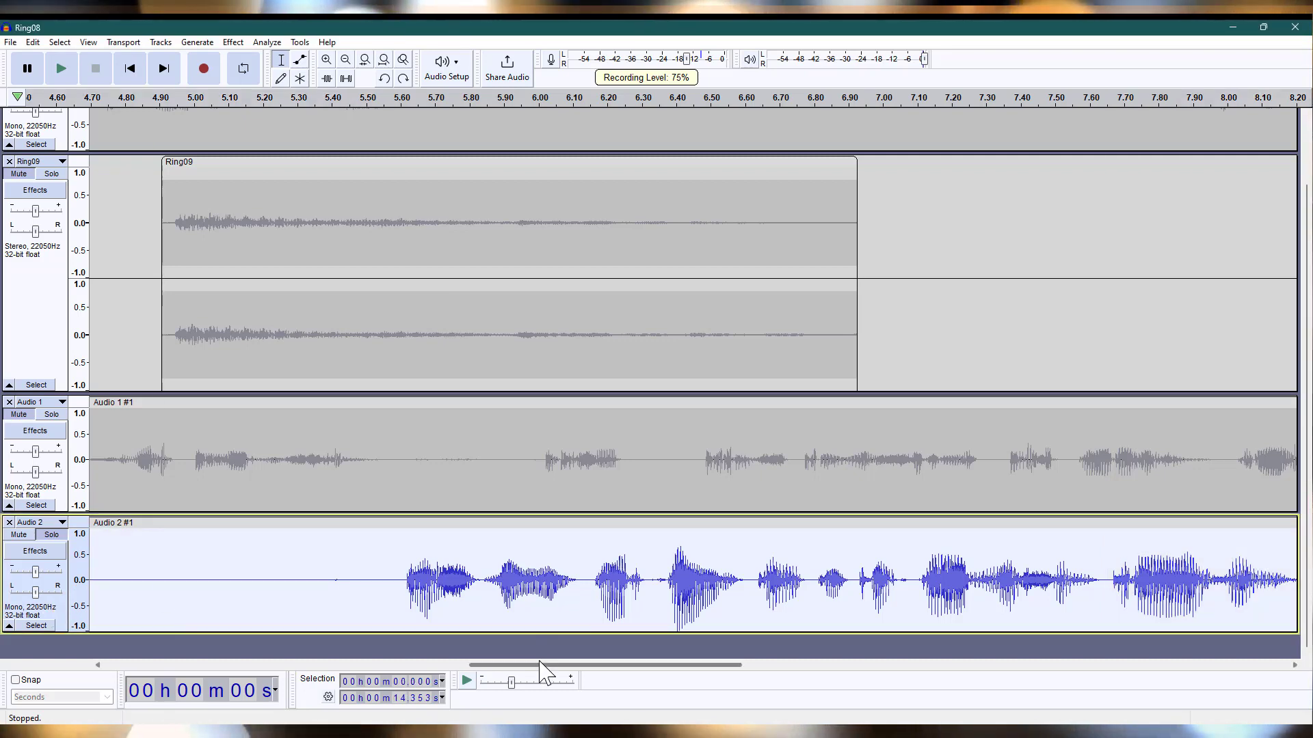
pyautogui.hotkey('ctrl', 'z')
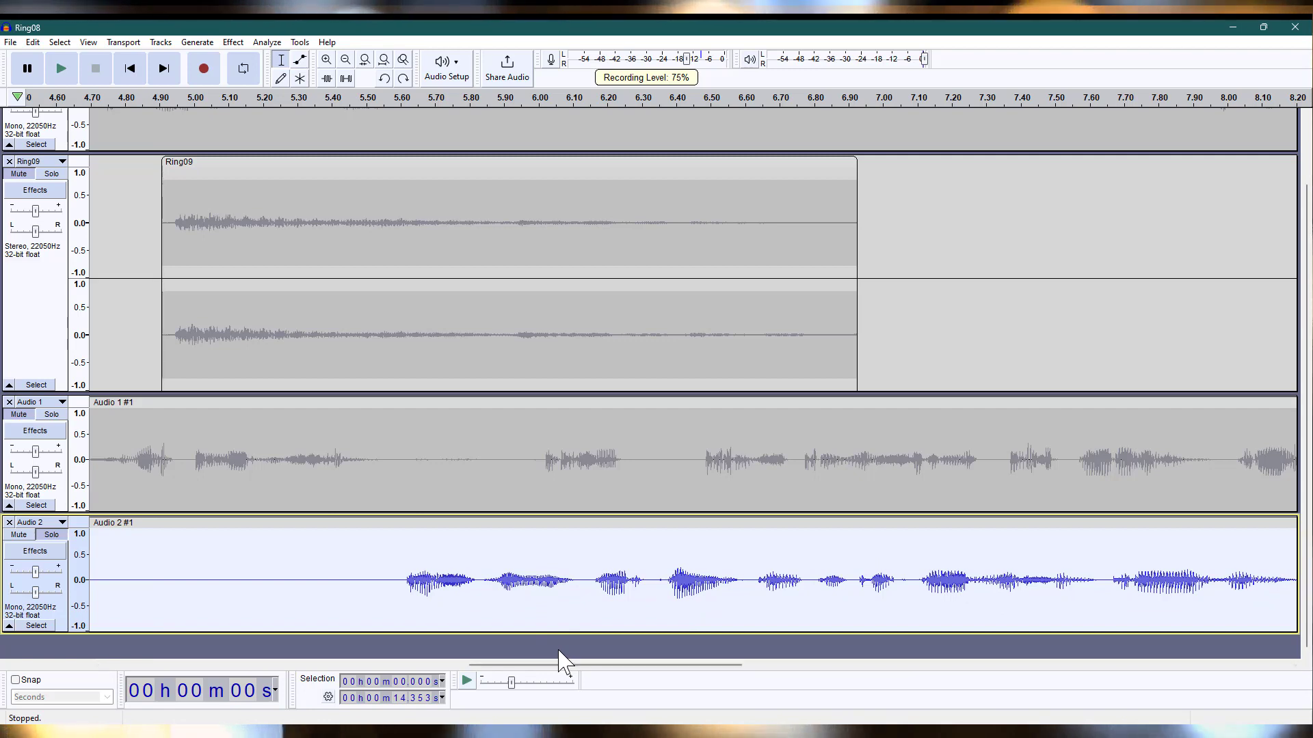
# Select the speech in Audio 2 from about 5.57 to 6.80 seconds and play it.
pyautogui.click(557, 654)
pyautogui.click(393, 578)
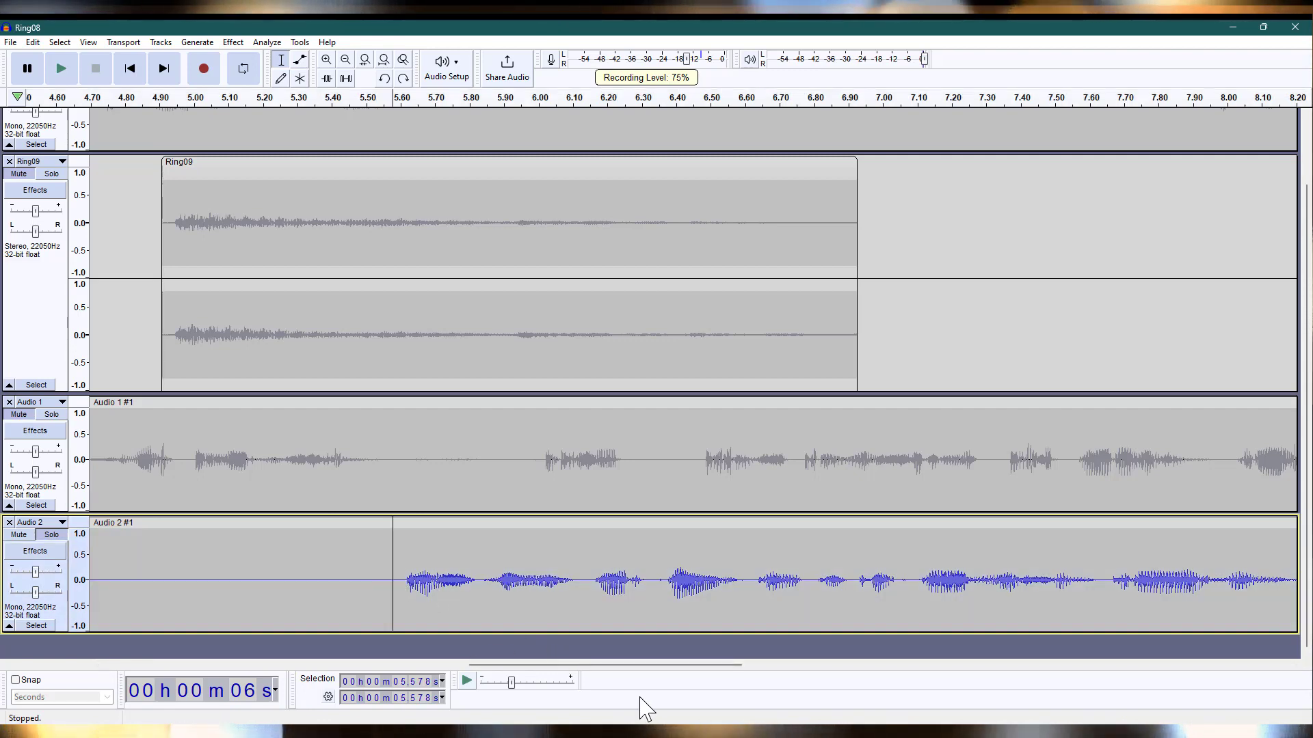
pyautogui.moveTo(636, 671); pyautogui.dragTo(693, 666)
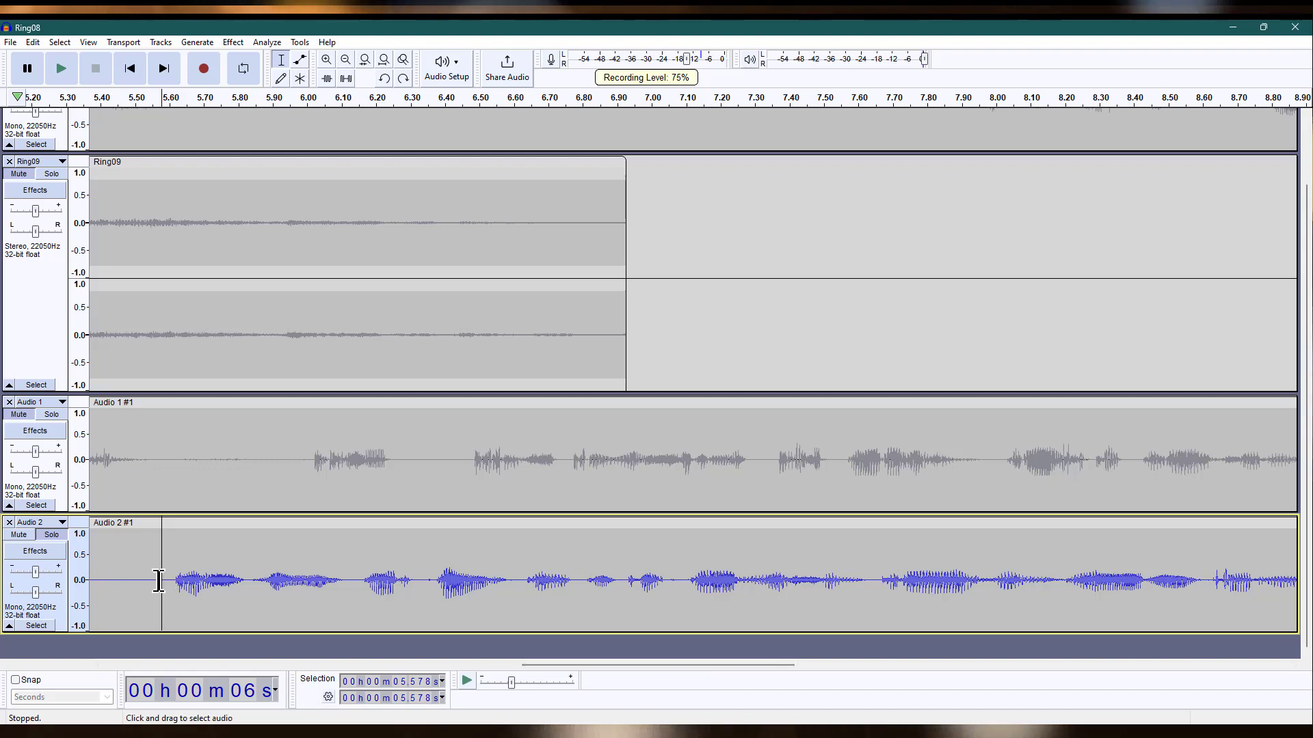
pyautogui.moveTo(258, 573); pyautogui.dragTo(583, 585)
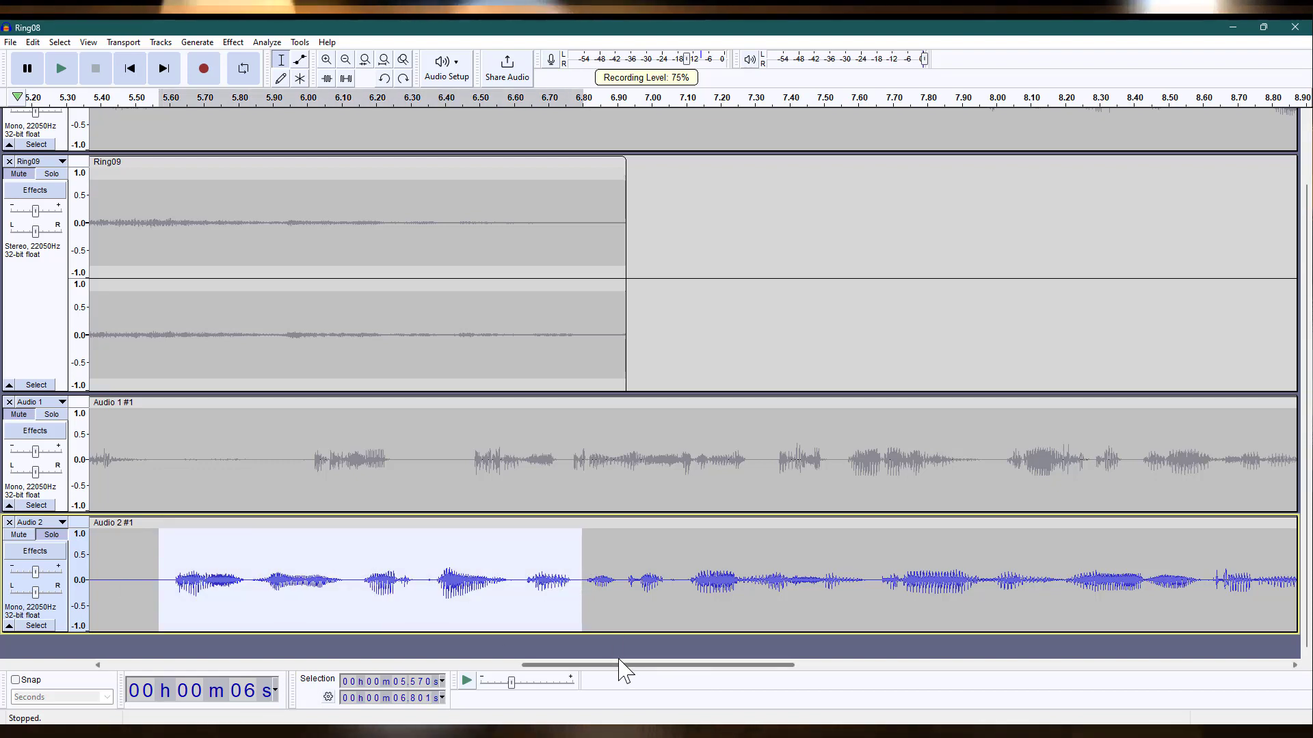
pyautogui.press('space')
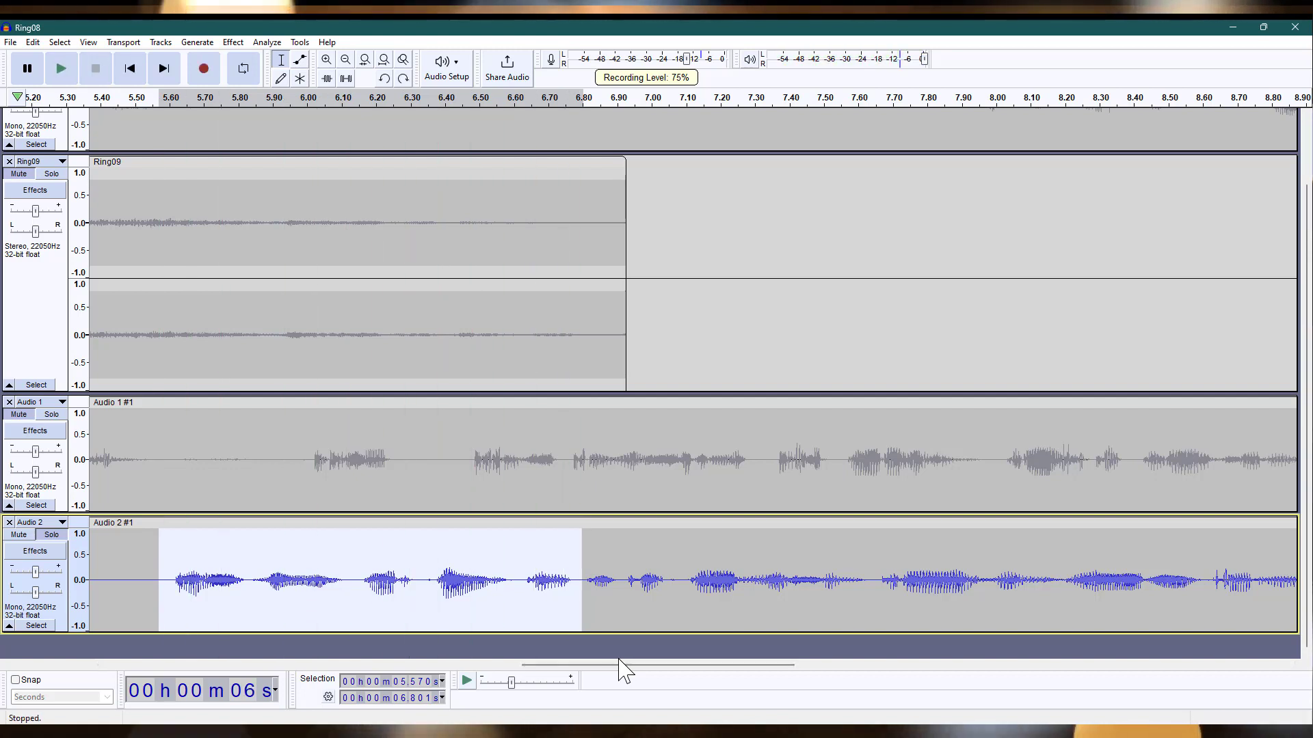
# Add 5 repeats of the selected speech with the Repeat effect and listen to the repeated section.
pyautogui.click(233, 41)
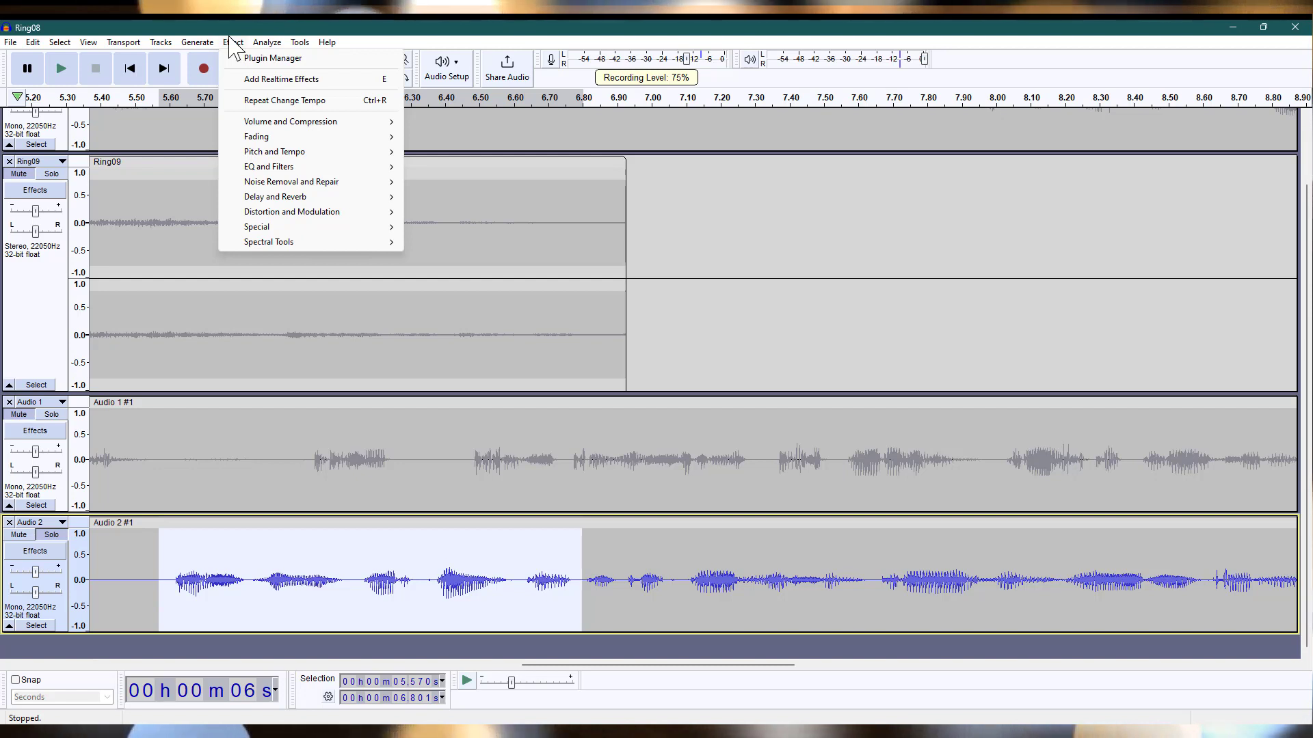
pyautogui.moveTo(261, 228)
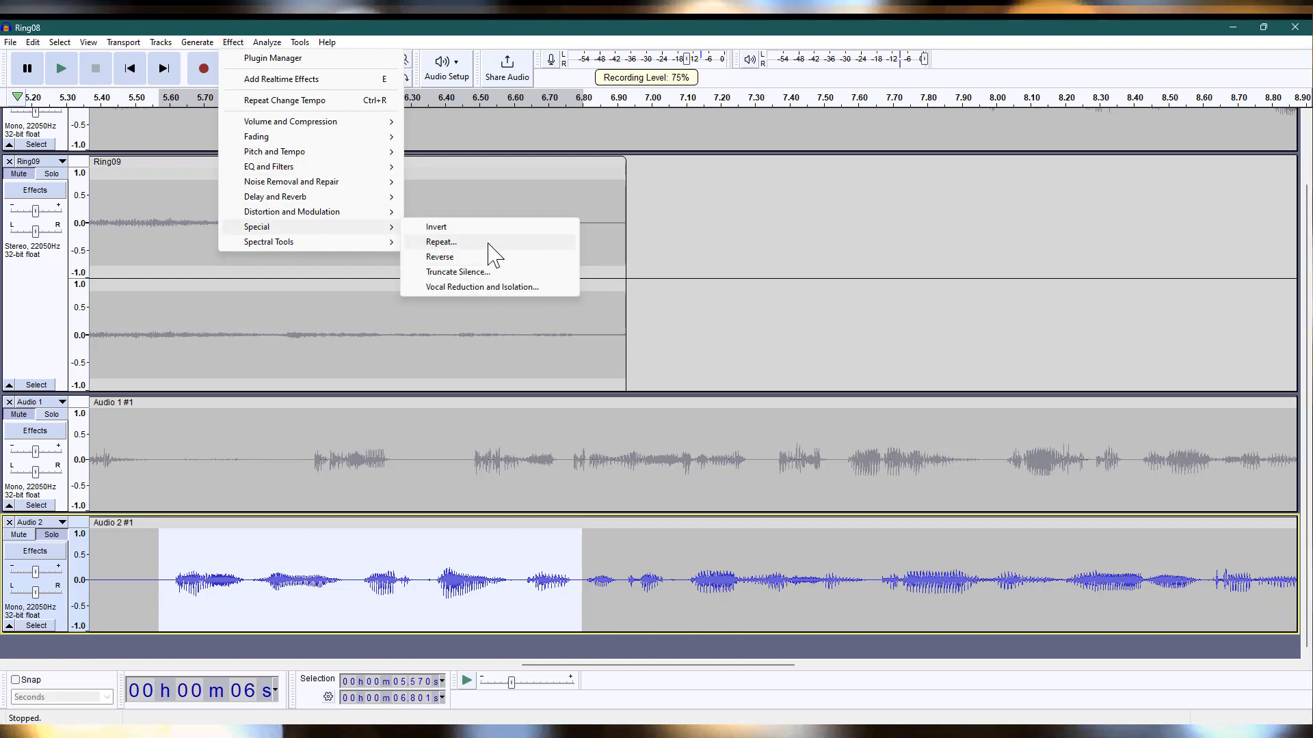
pyautogui.click(441, 242)
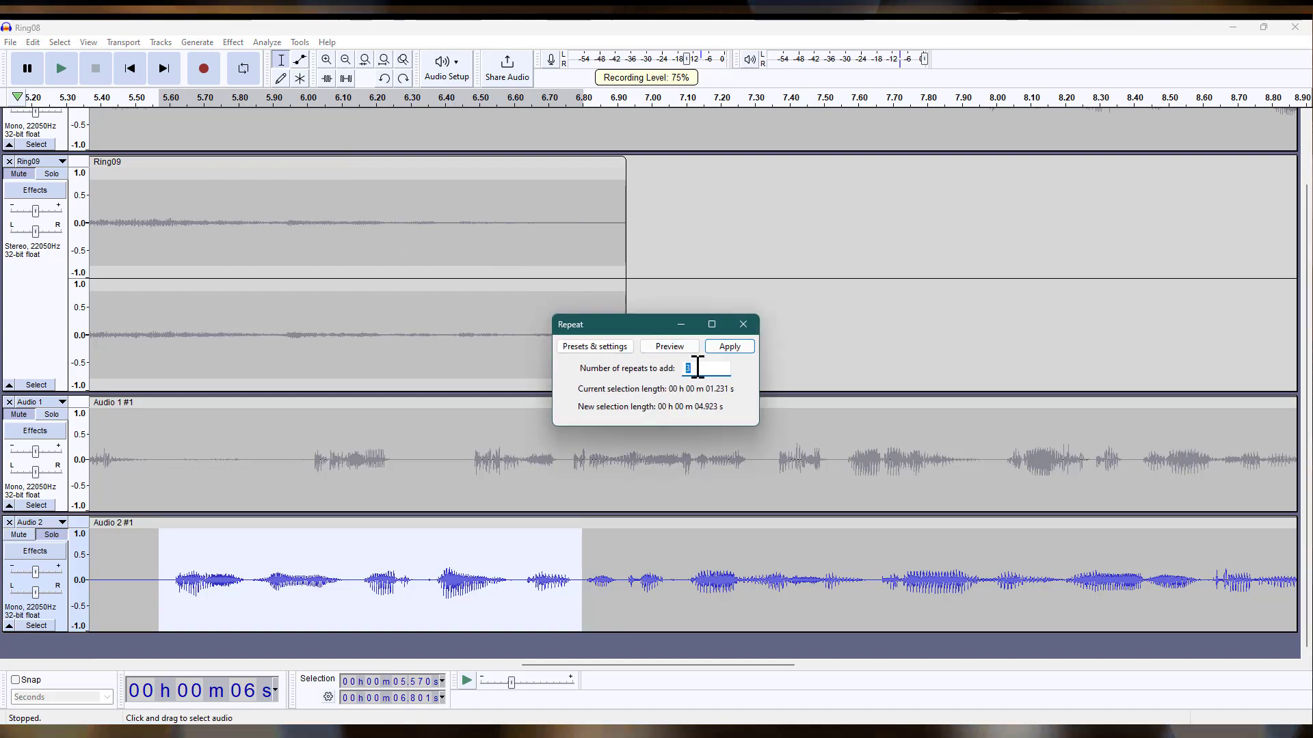
pyautogui.click(612, 348)
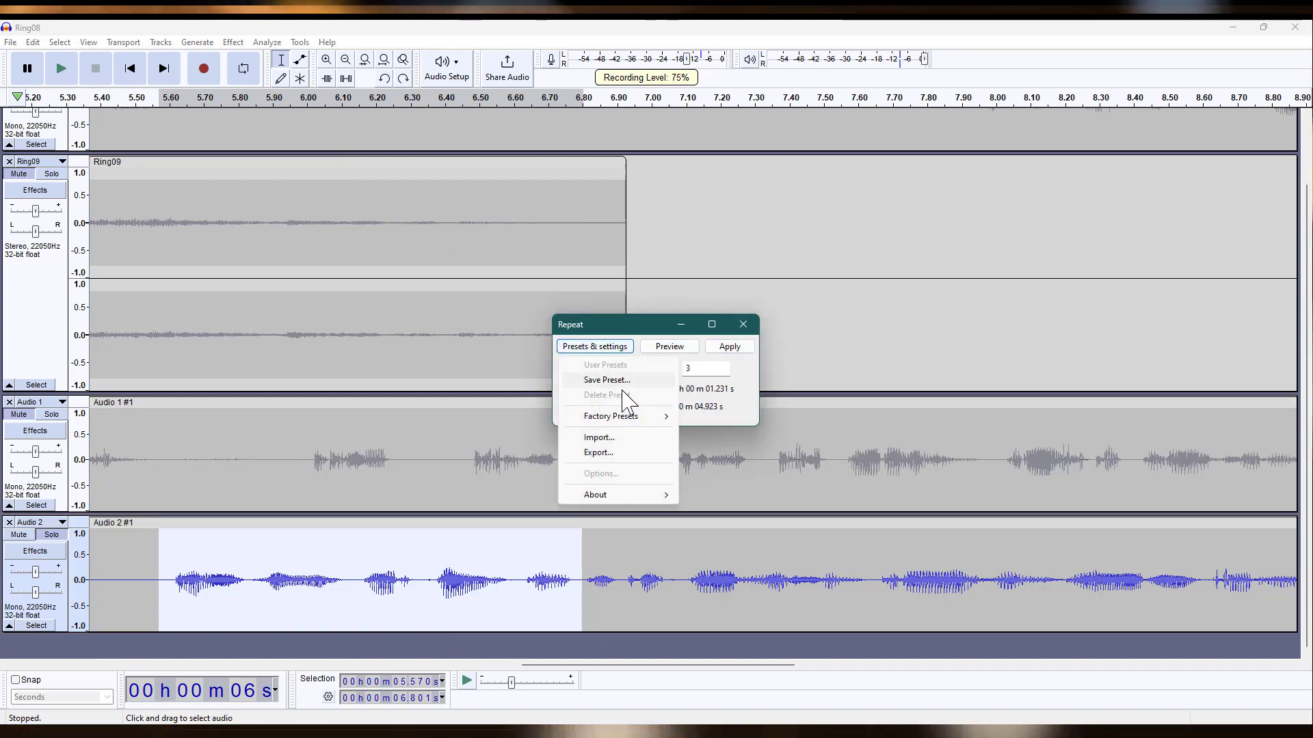
pyautogui.click(711, 418)
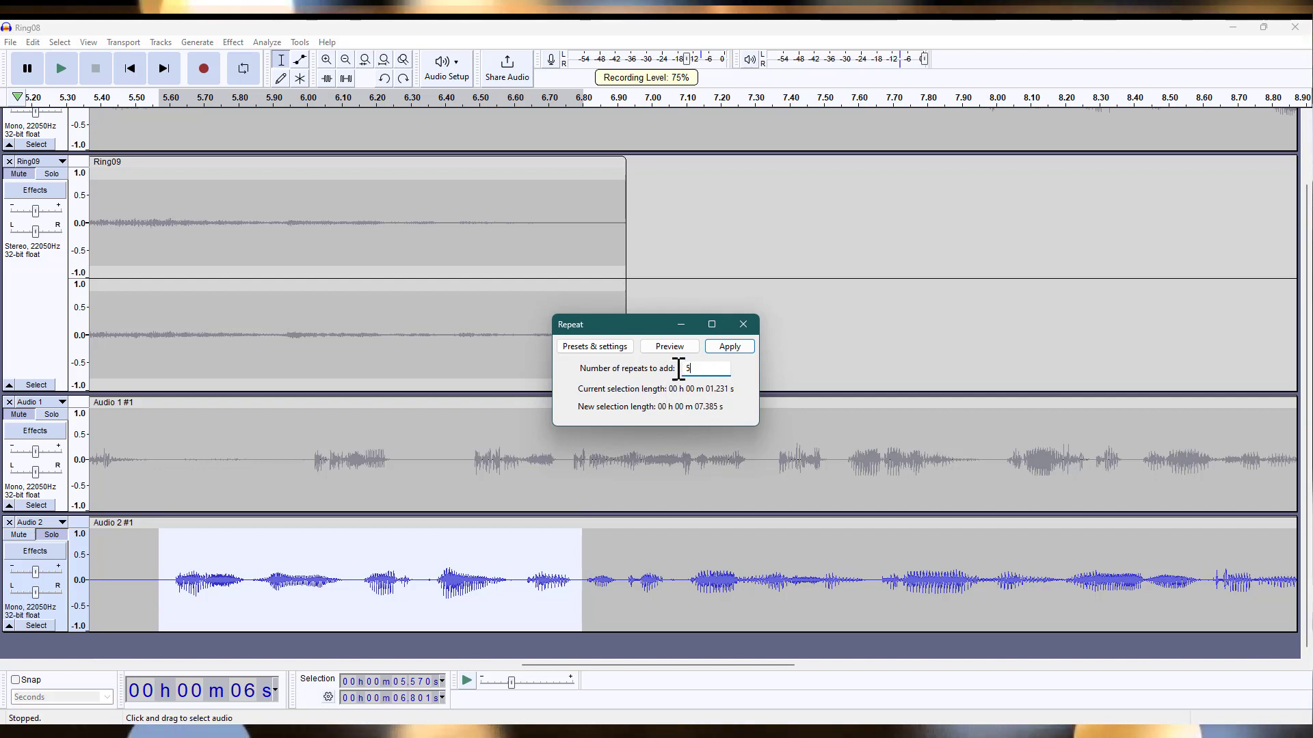
pyautogui.click(729, 347)
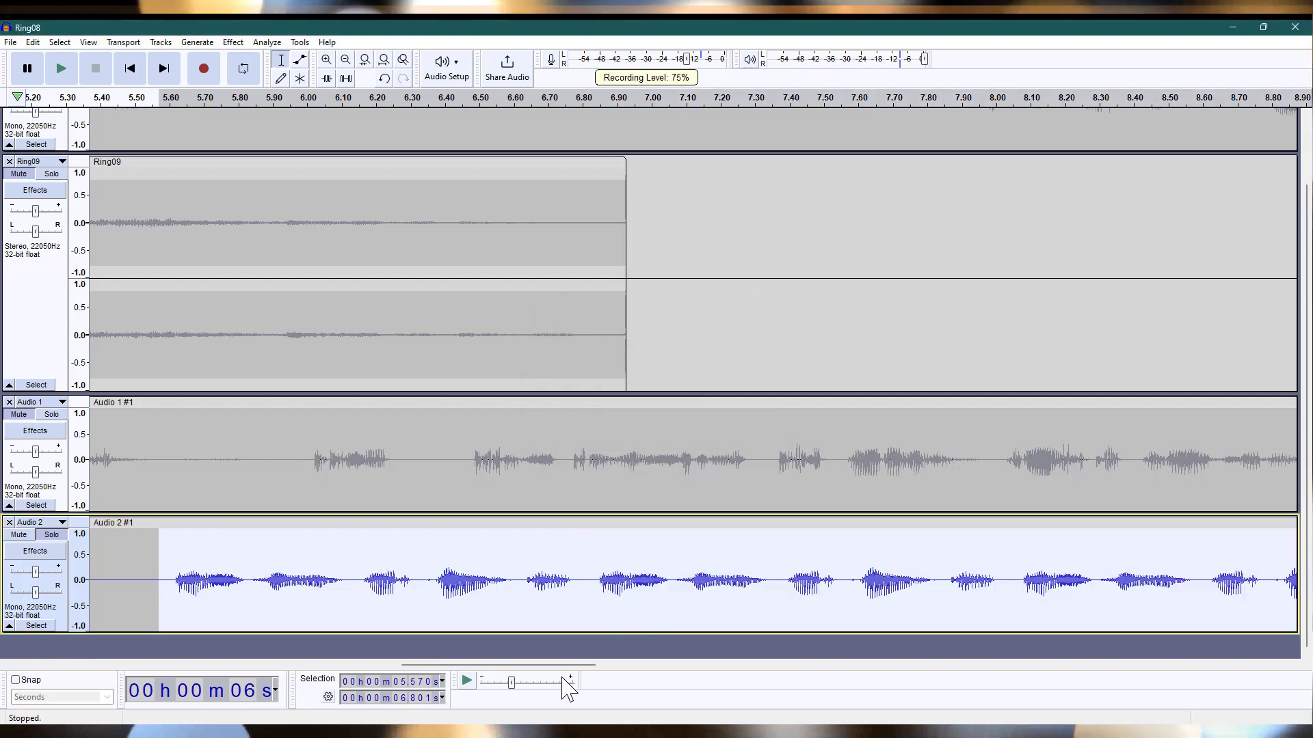
pyautogui.moveTo(557, 670); pyautogui.dragTo(671, 677)
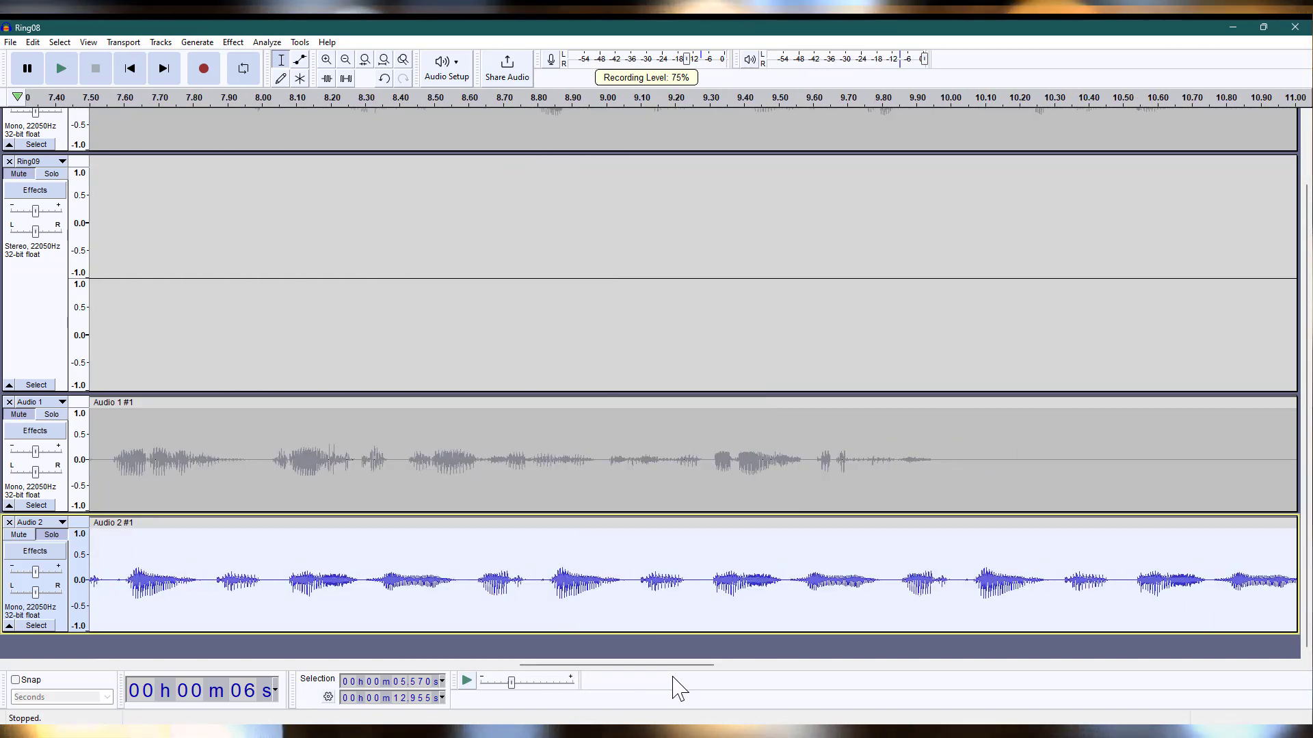
pyautogui.press('space')
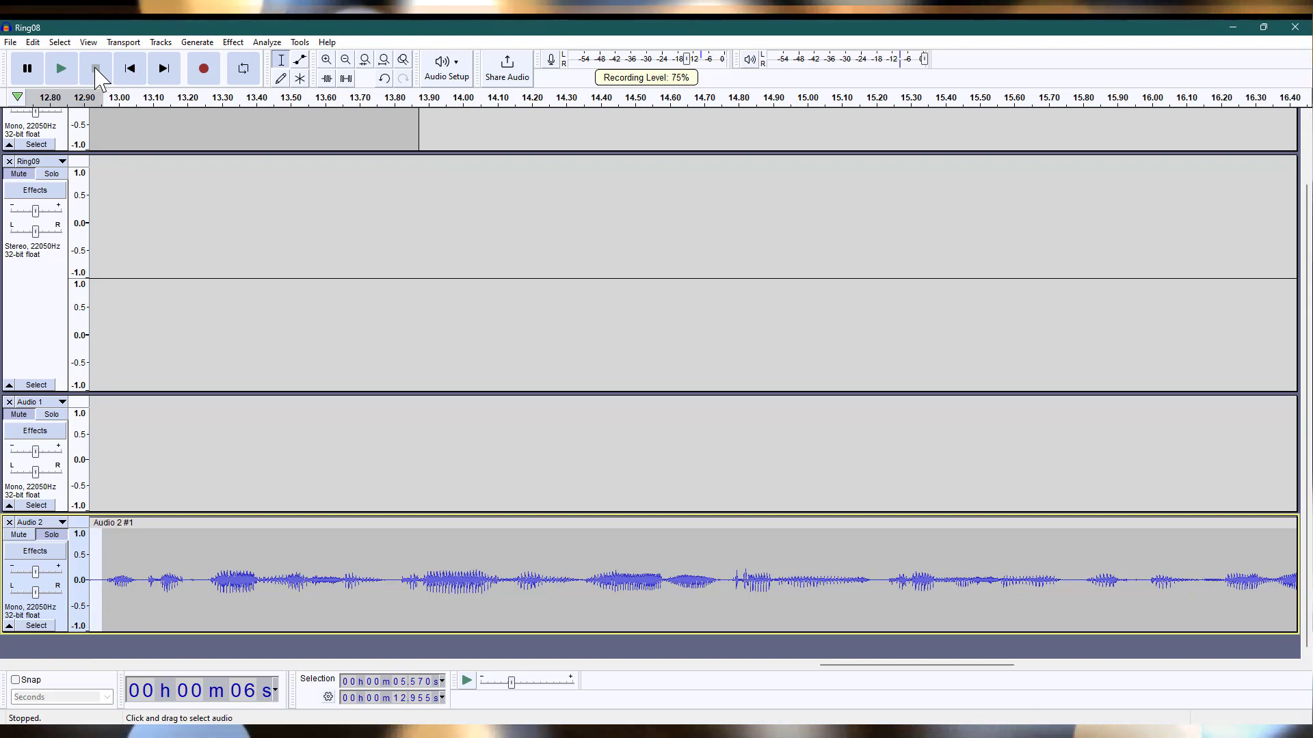
# Undo the repeats added to Audio 2 and return to the selected speech.
pyautogui.moveTo(835, 669); pyautogui.dragTo(719, 674)
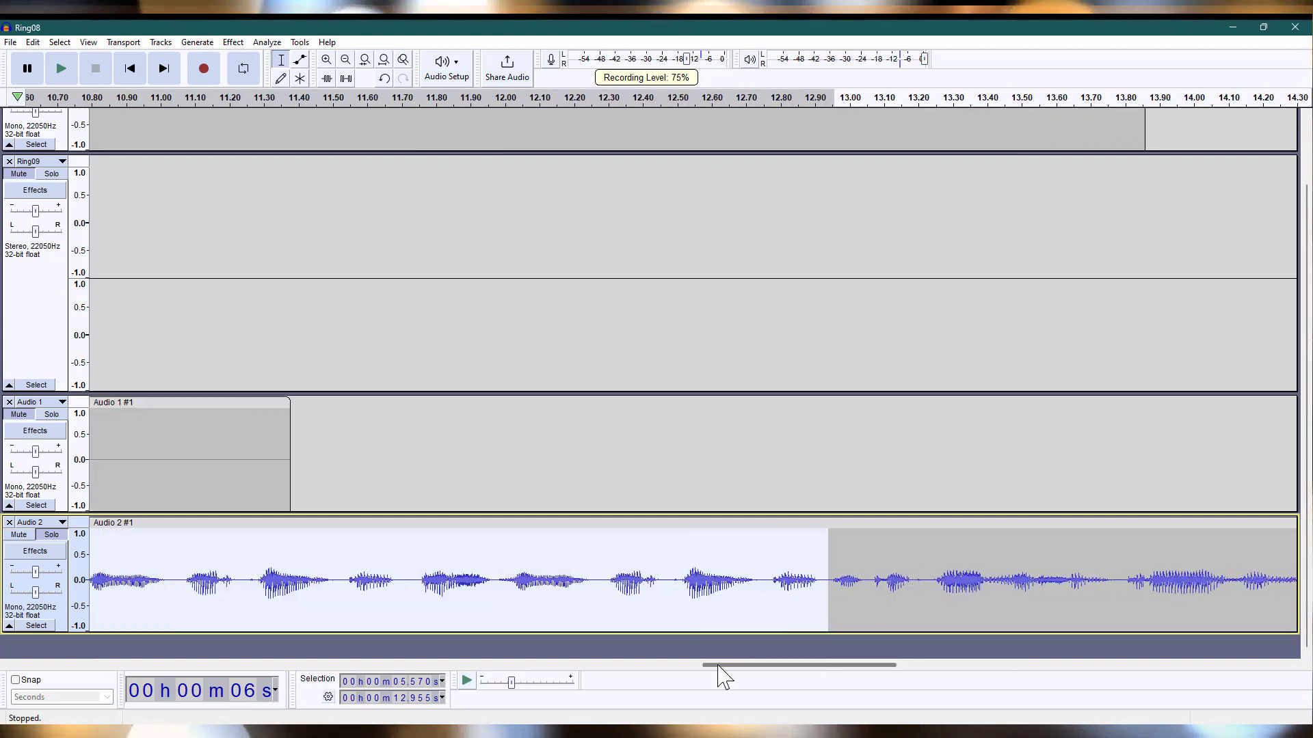
pyautogui.hotkey('ctrl', 'z')
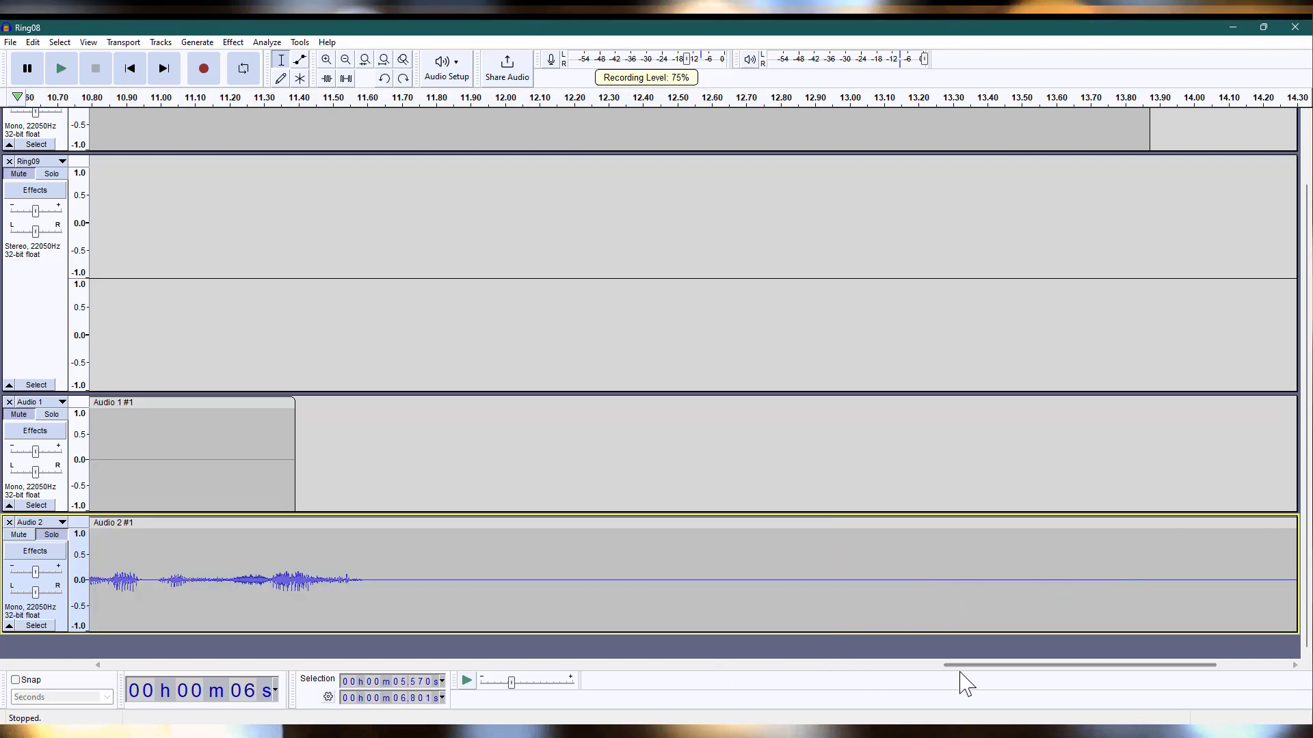
pyautogui.moveTo(978, 672); pyautogui.dragTo(539, 660)
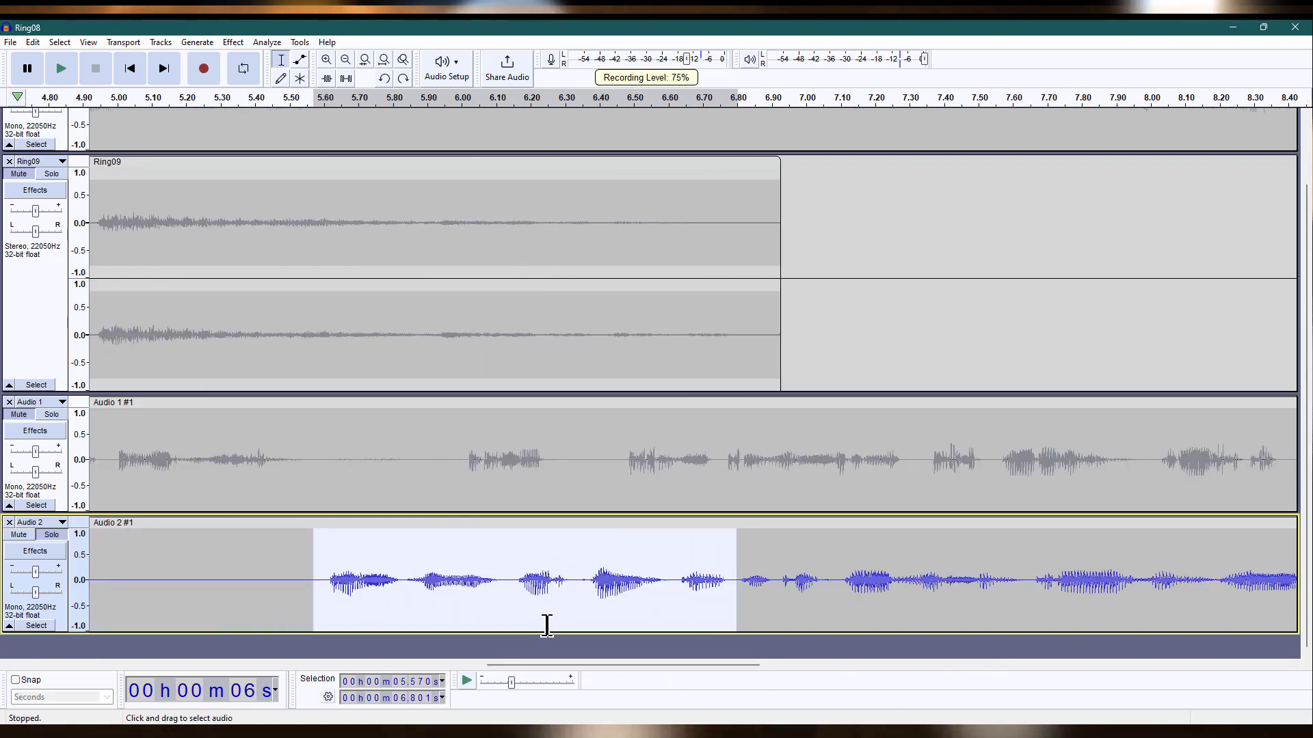
# Try the Reverse effect on the selected speech in Audio 2, listen to it and undo the reversal.
pyautogui.click(233, 43)
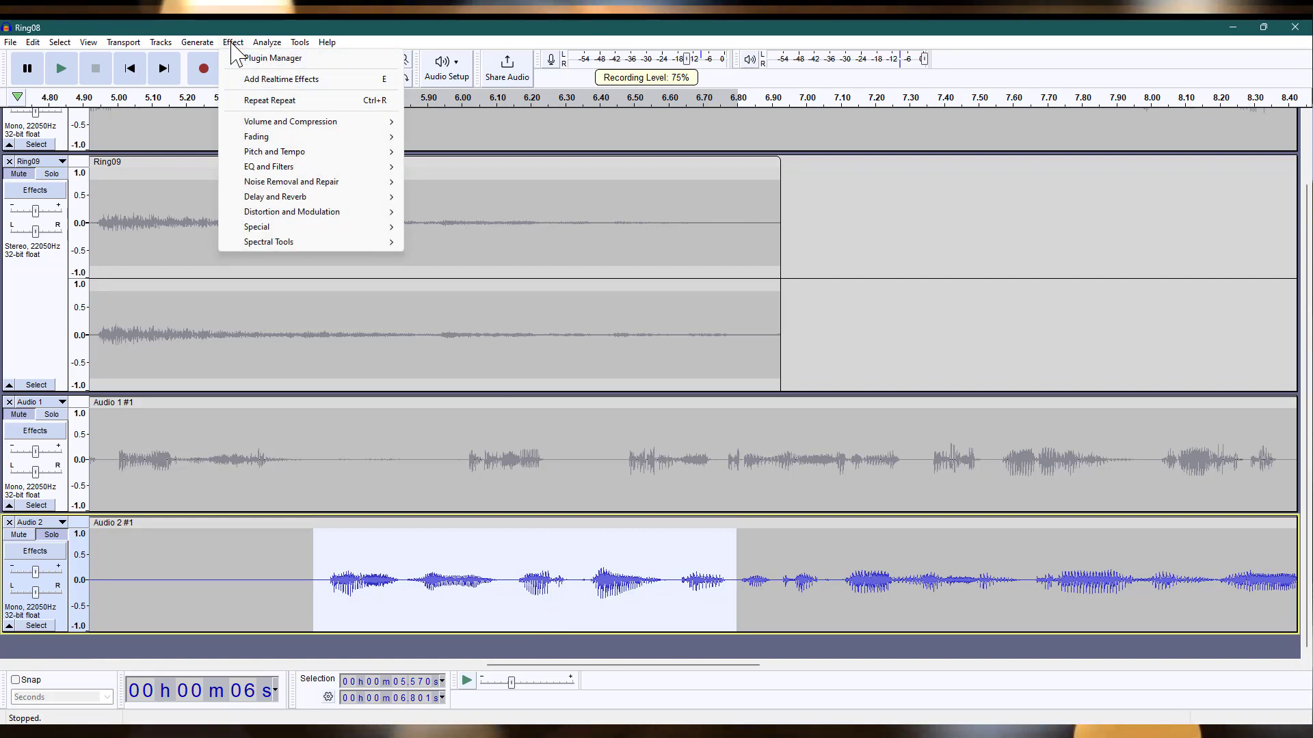
pyautogui.moveTo(257, 230)
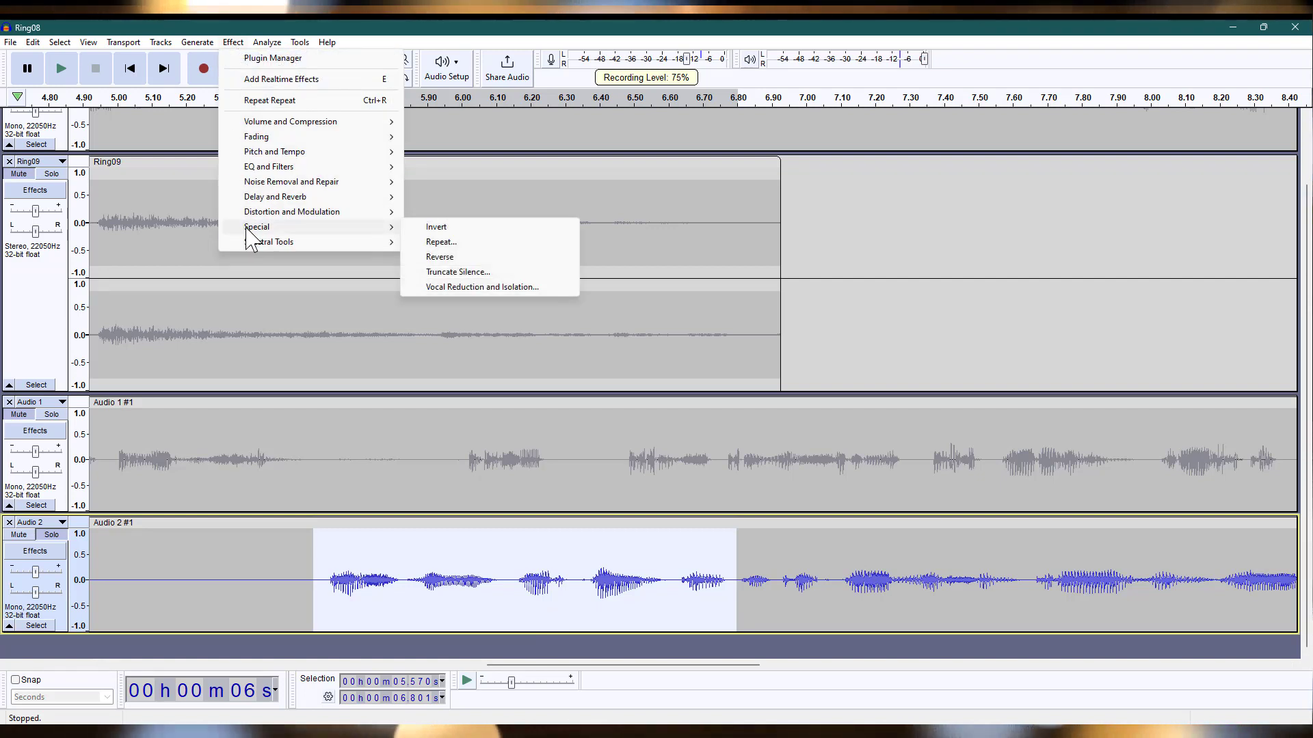
pyautogui.click(470, 258)
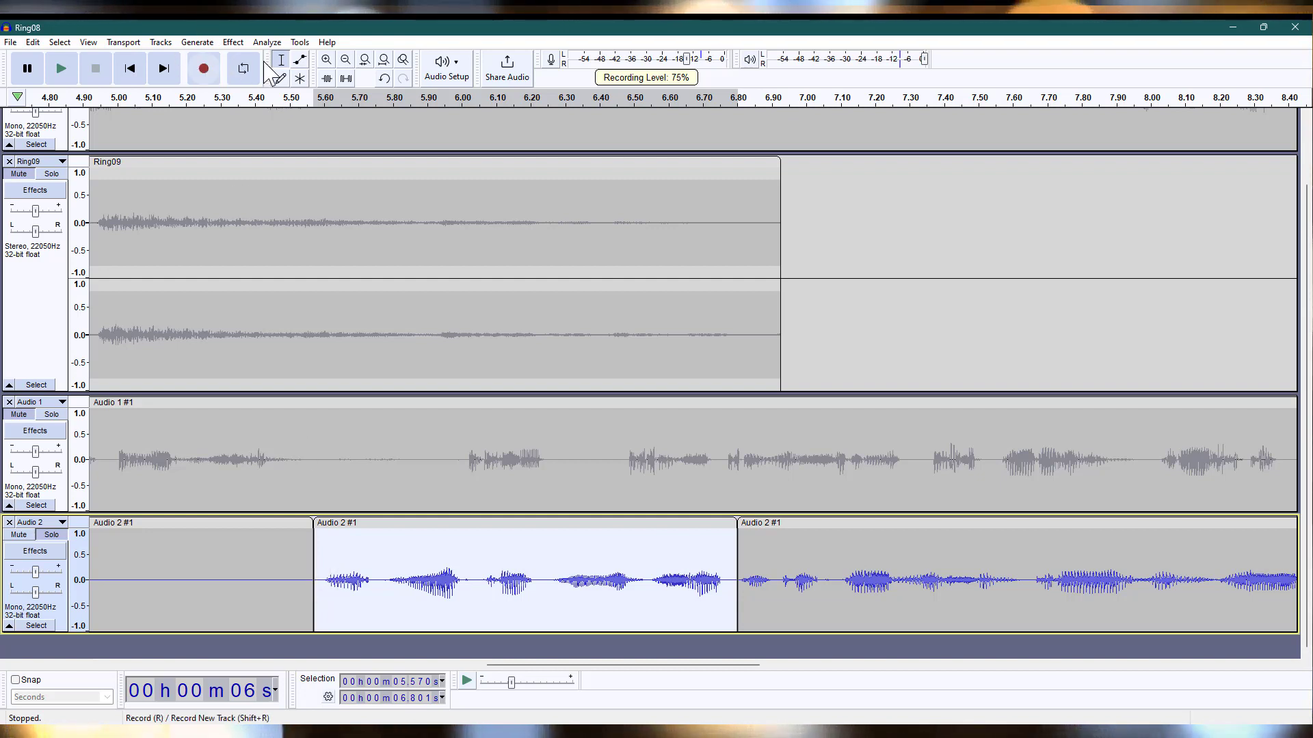
pyautogui.click(62, 69)
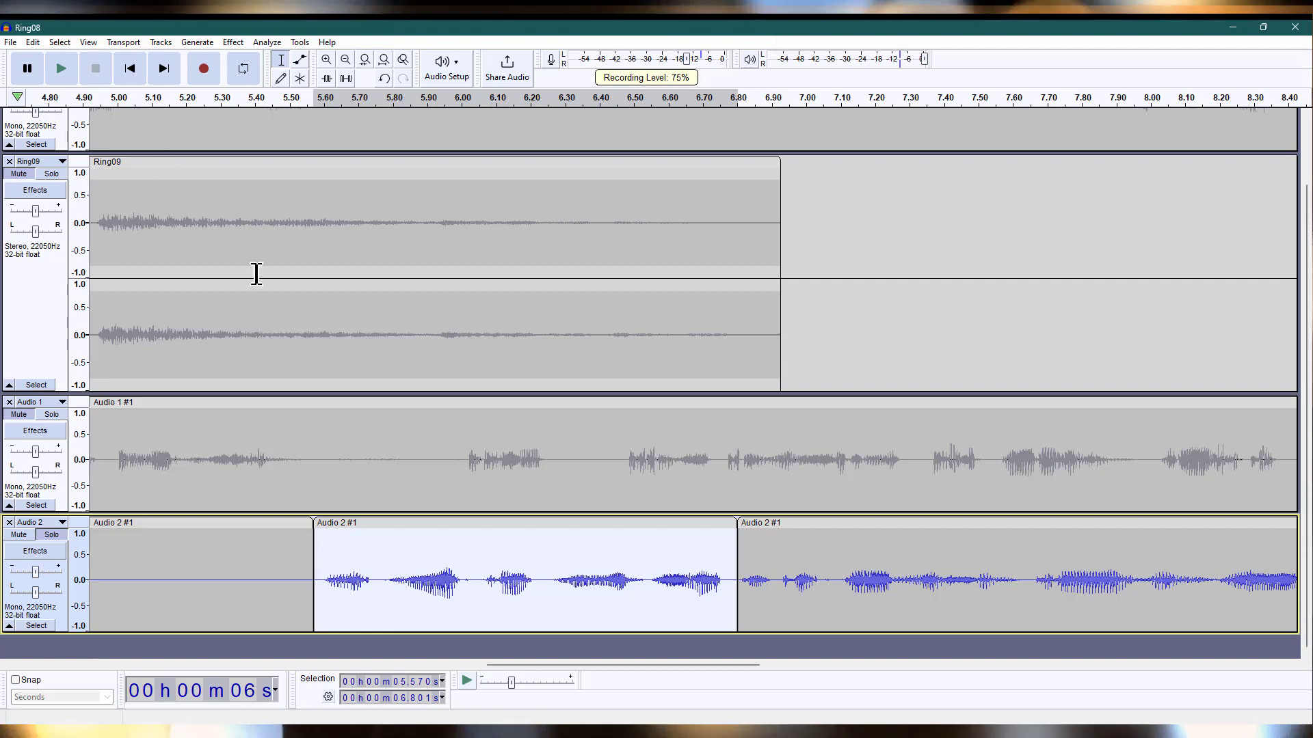
pyautogui.hotkey('ctrl', 'z')
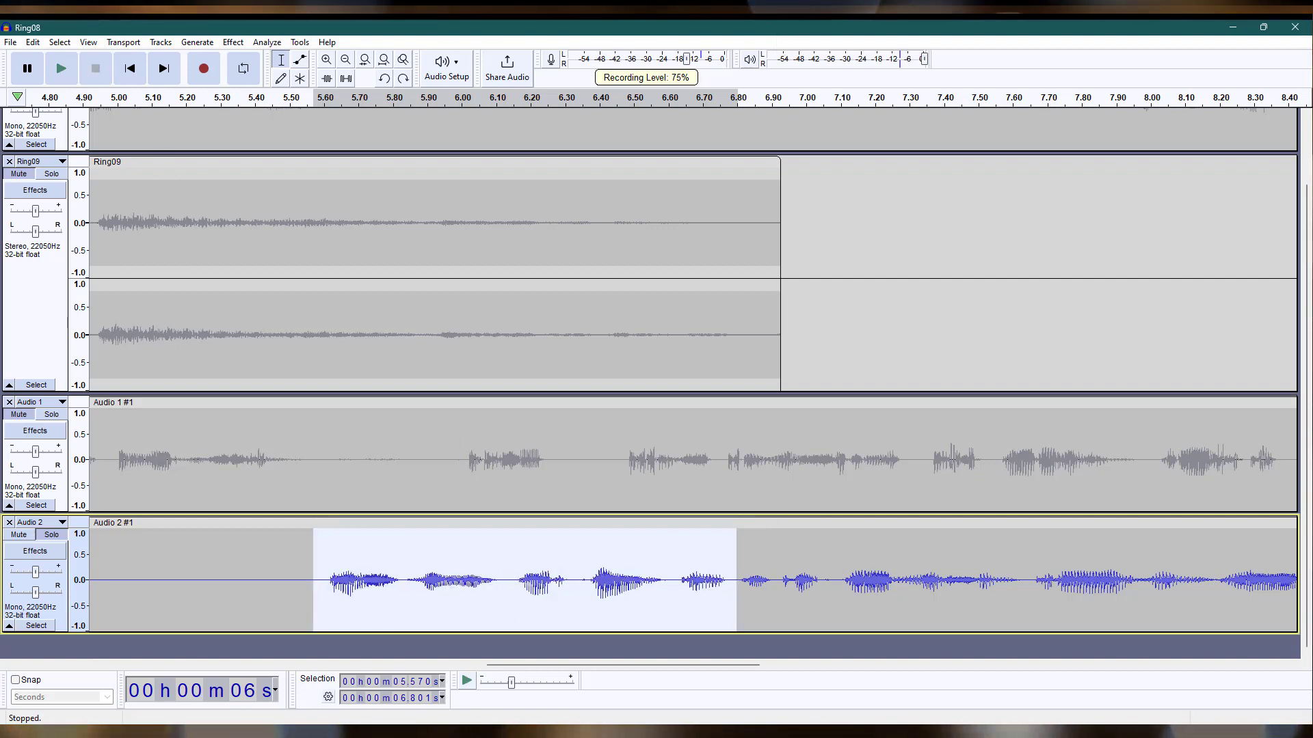
# Try a Fade In on the selected speech in Audio 2, compare it with the amplitude envelope view and undo the fade.
pyautogui.click(233, 42)
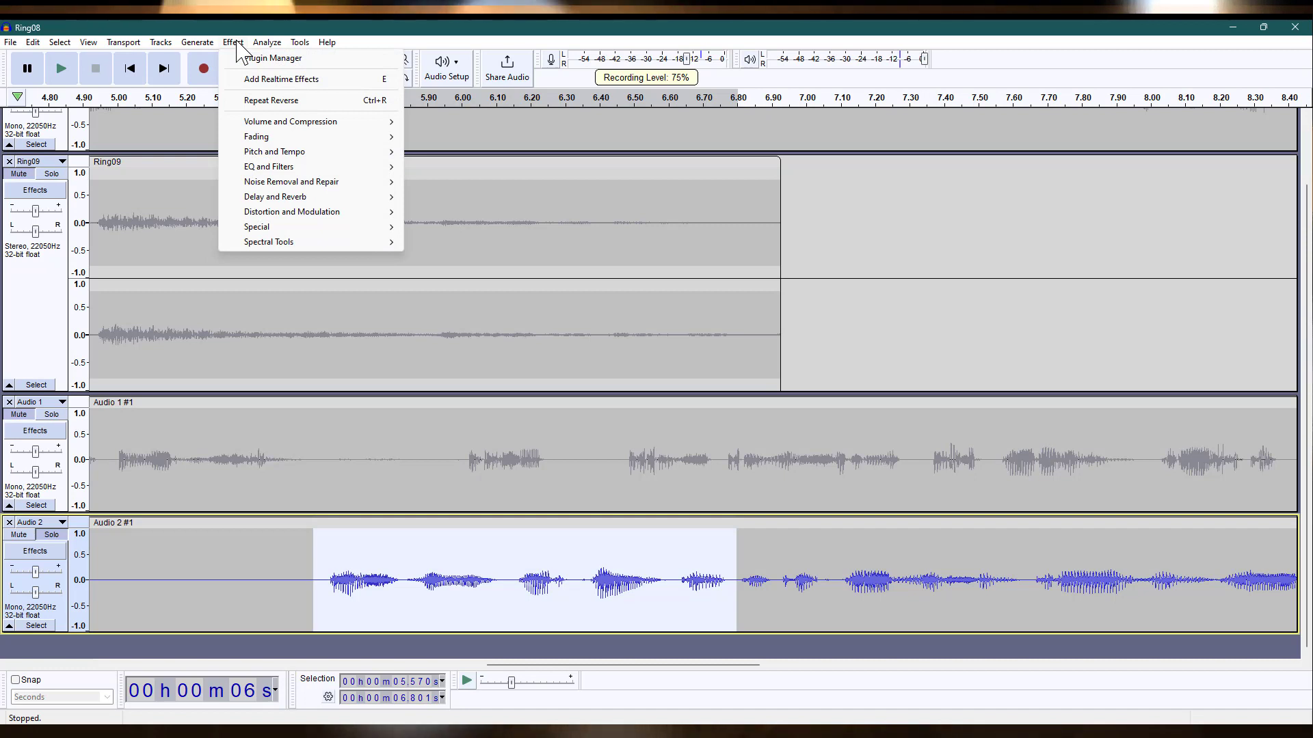
pyautogui.moveTo(268, 140)
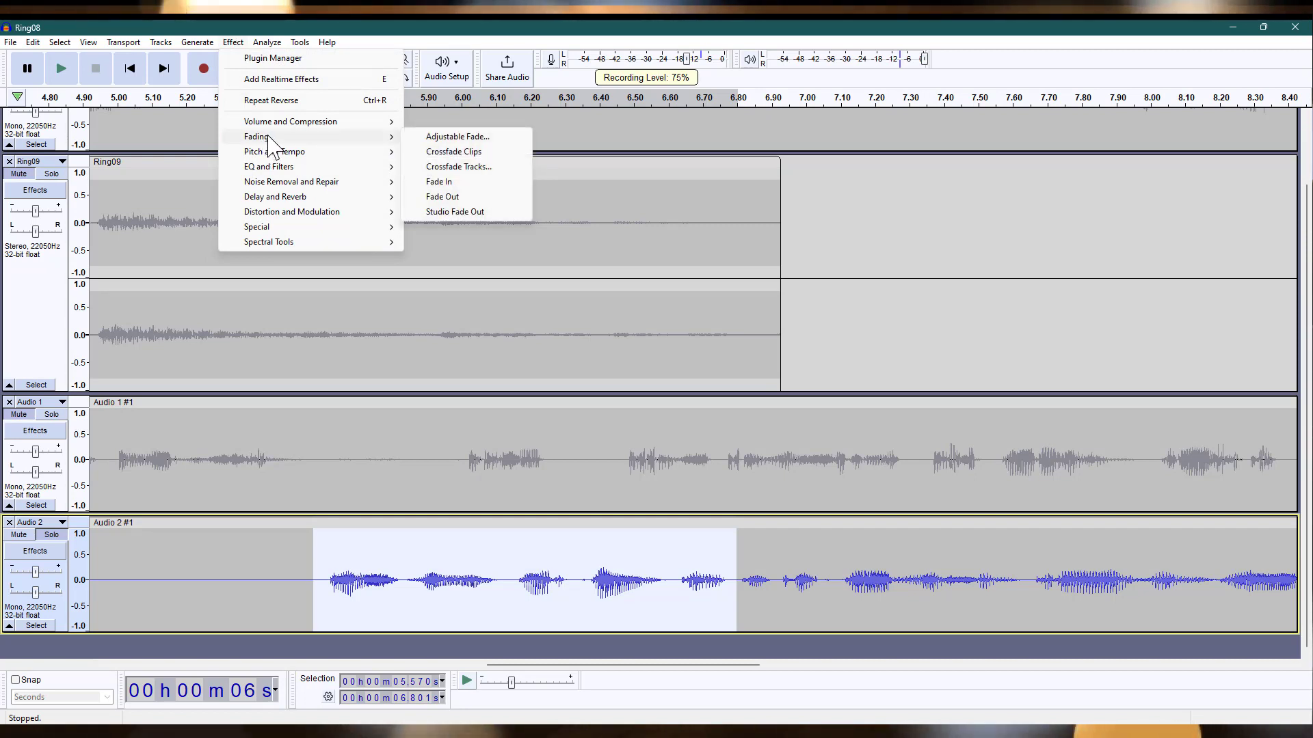
pyautogui.click(477, 182)
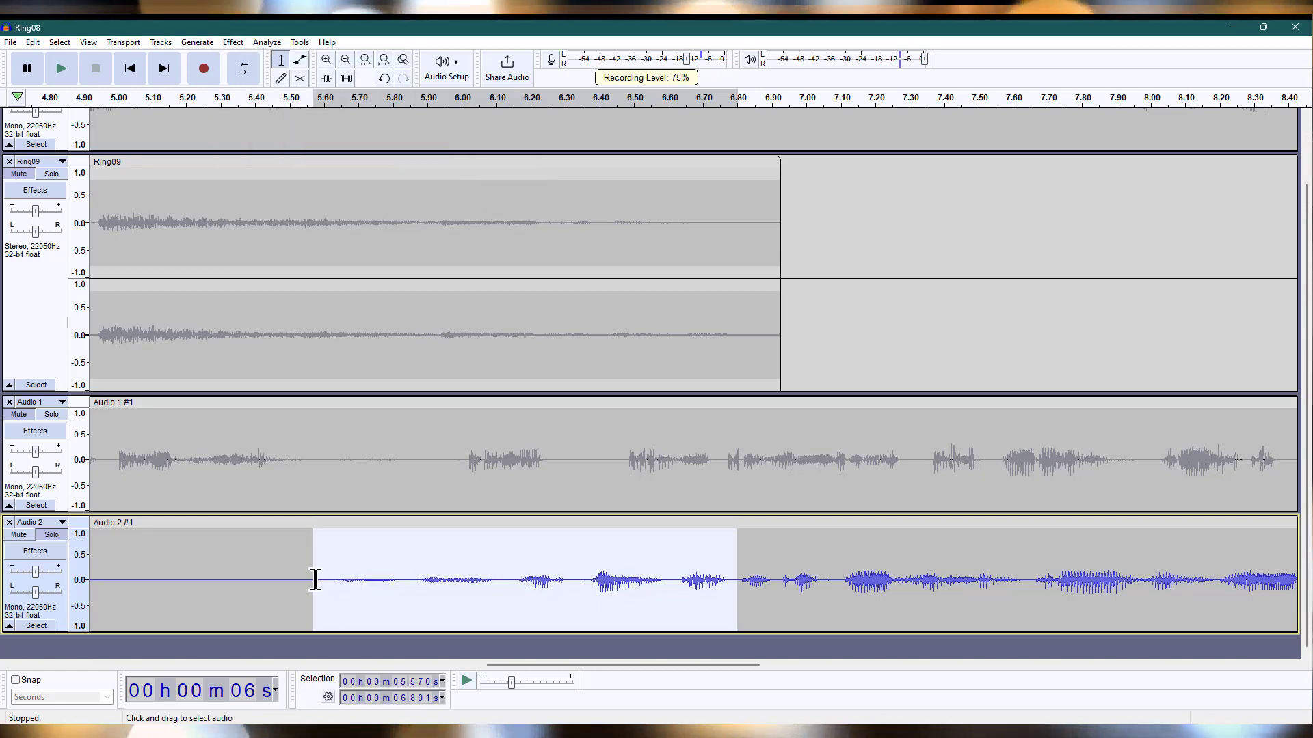
pyautogui.click(299, 60)
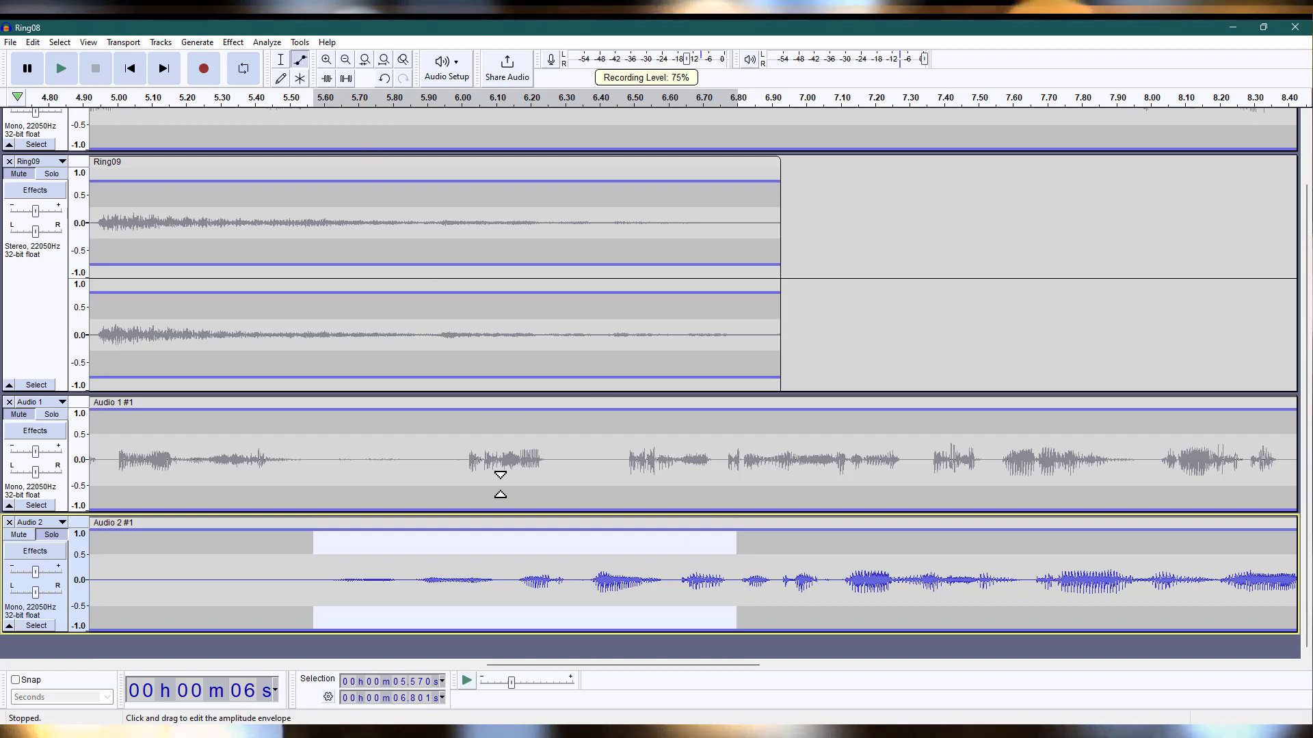
pyautogui.press('F1')
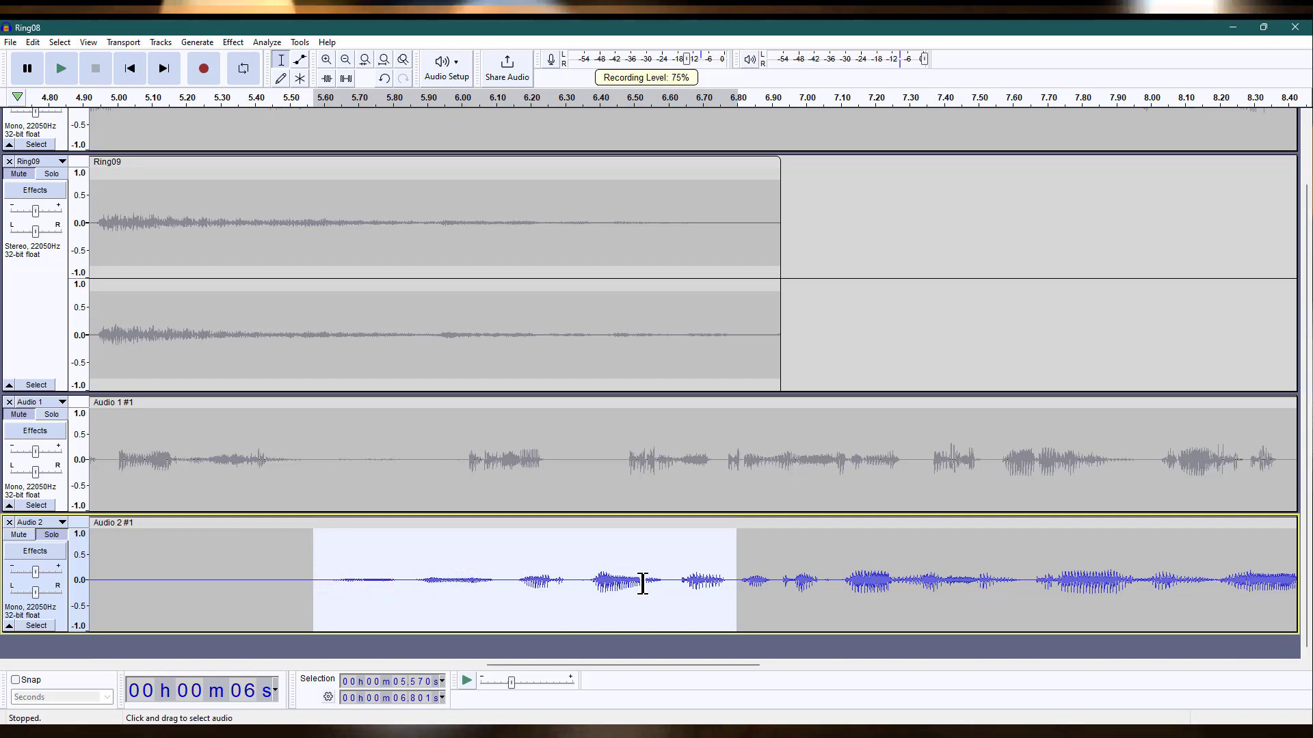
pyautogui.click(233, 42)
pyautogui.moveTo(257, 136)
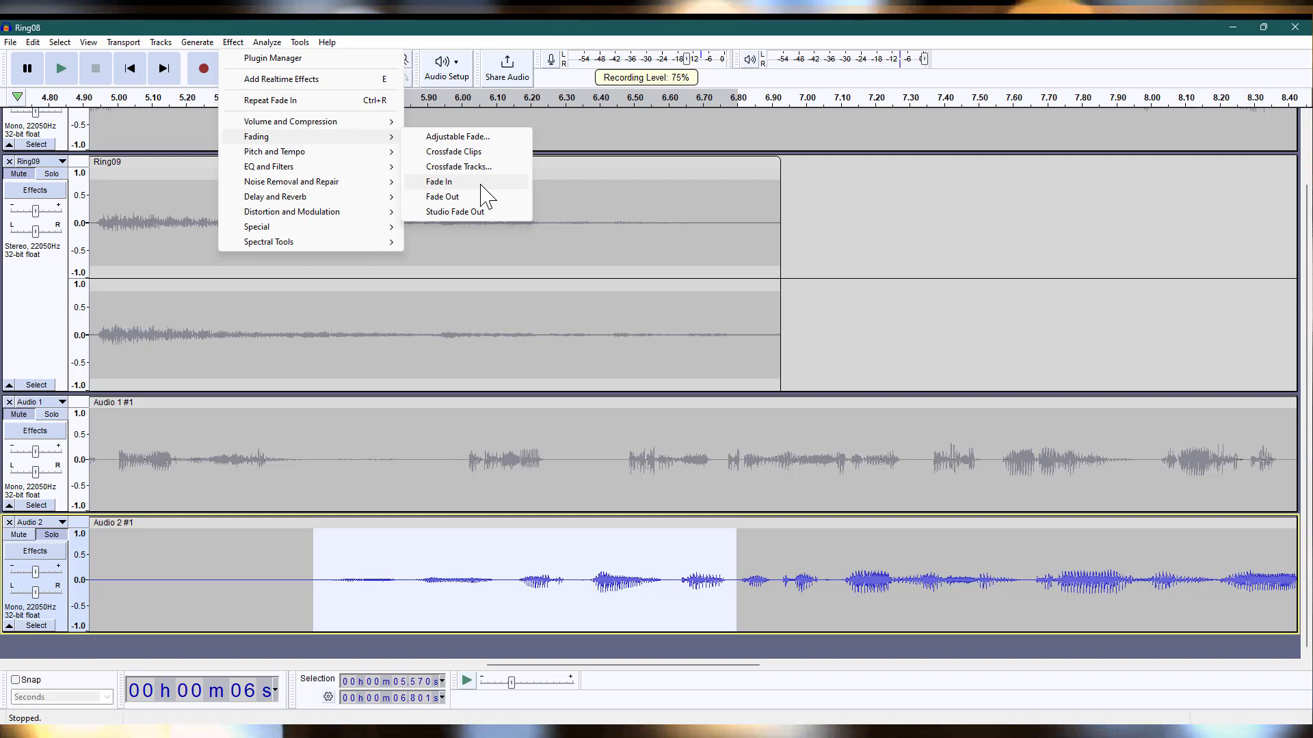
pyautogui.click(1012, 42)
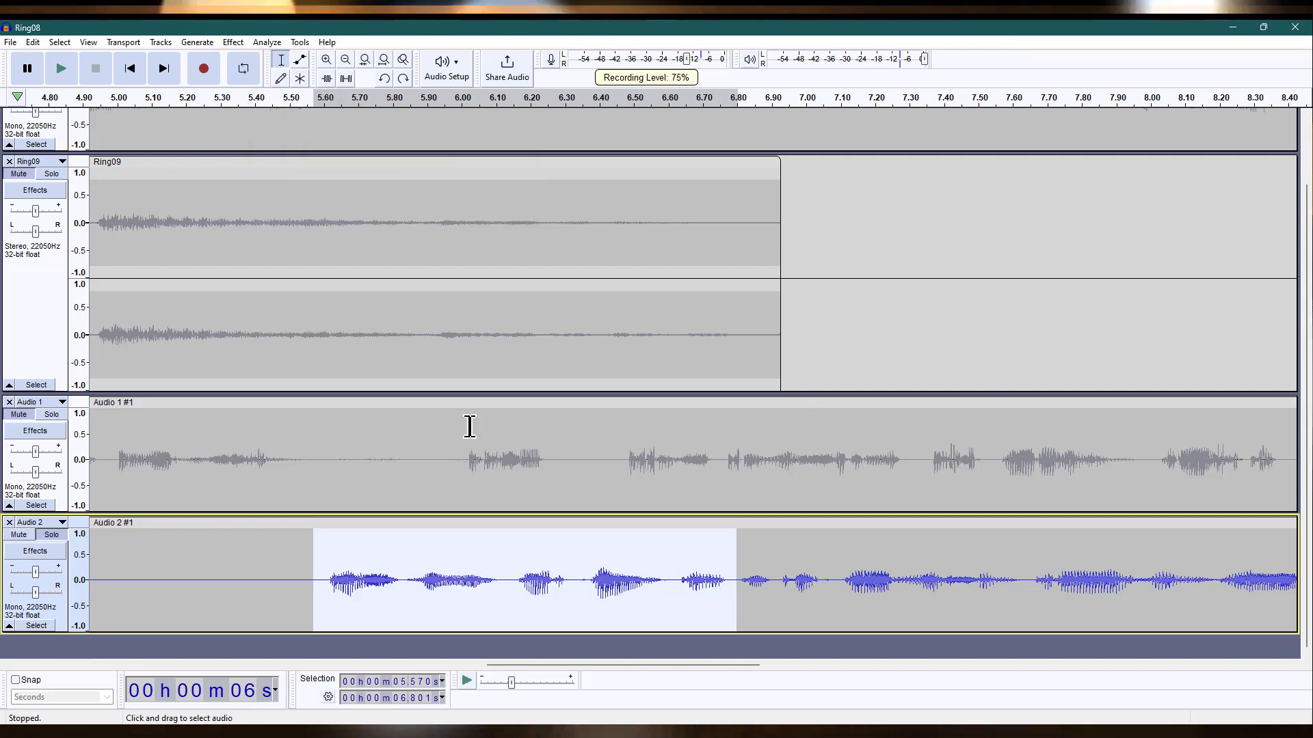
# Try a Fade Out on the selected speech in Audio 2 and undo it.
pyautogui.click(233, 43)
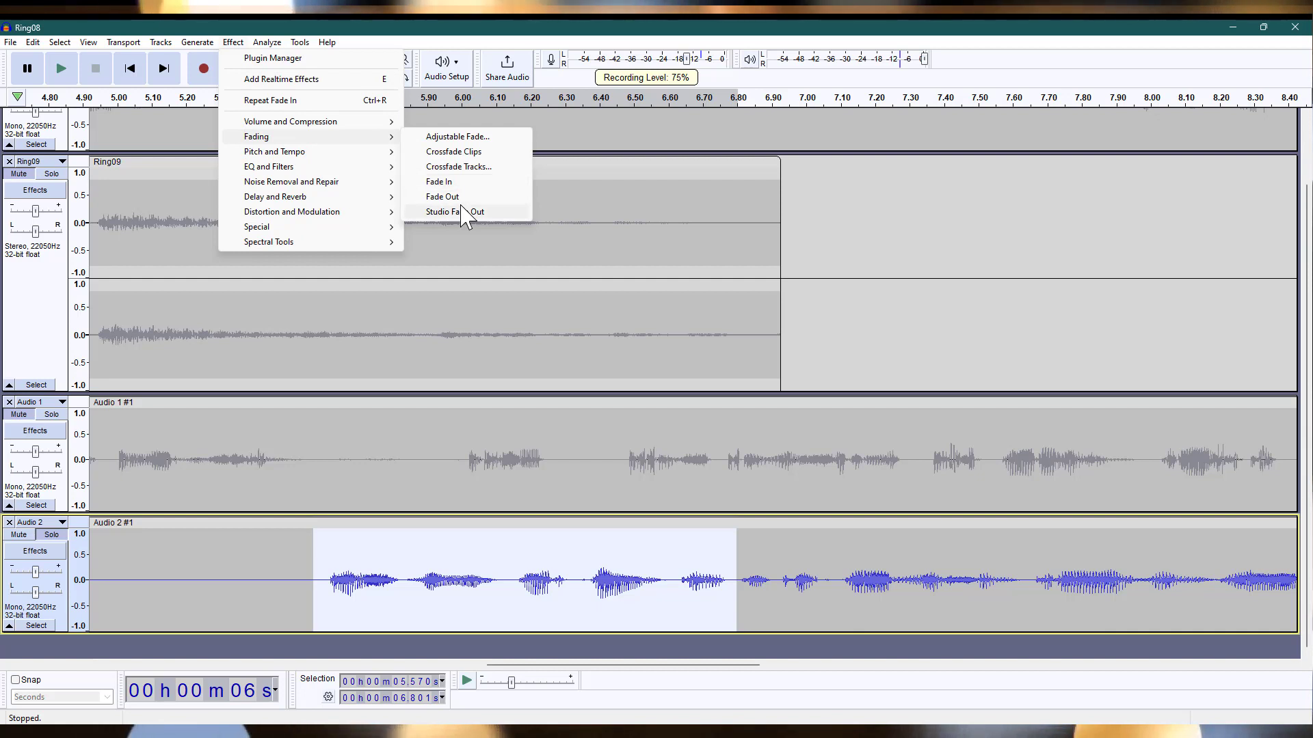
pyautogui.click(444, 197)
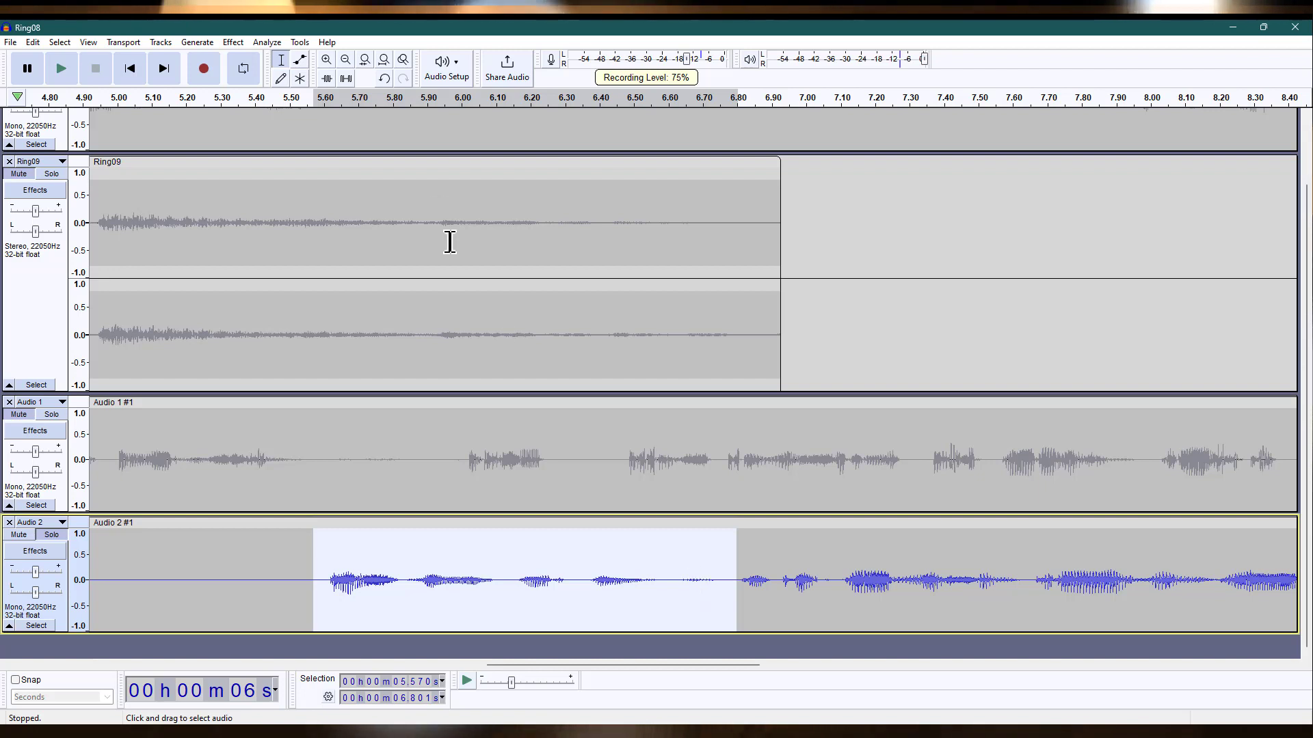
pyautogui.click(233, 42)
pyautogui.moveTo(373, 139)
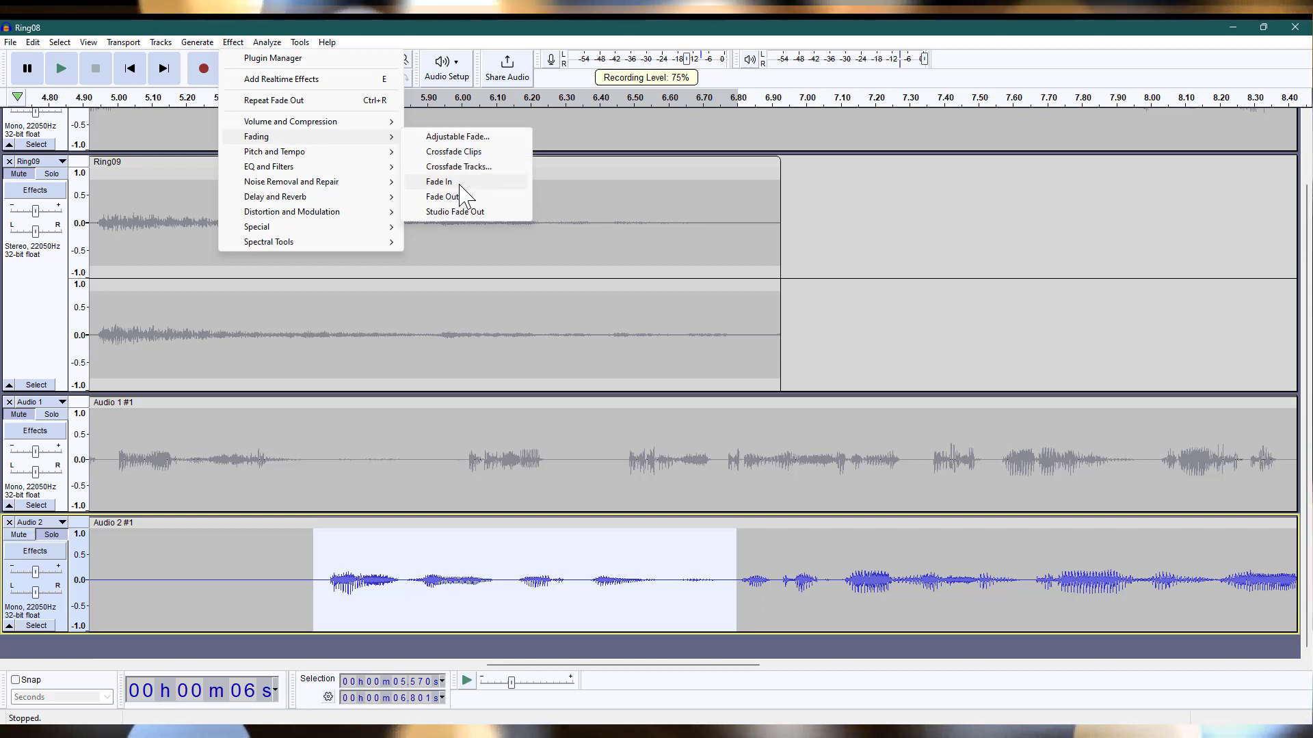
pyautogui.click(514, 47)
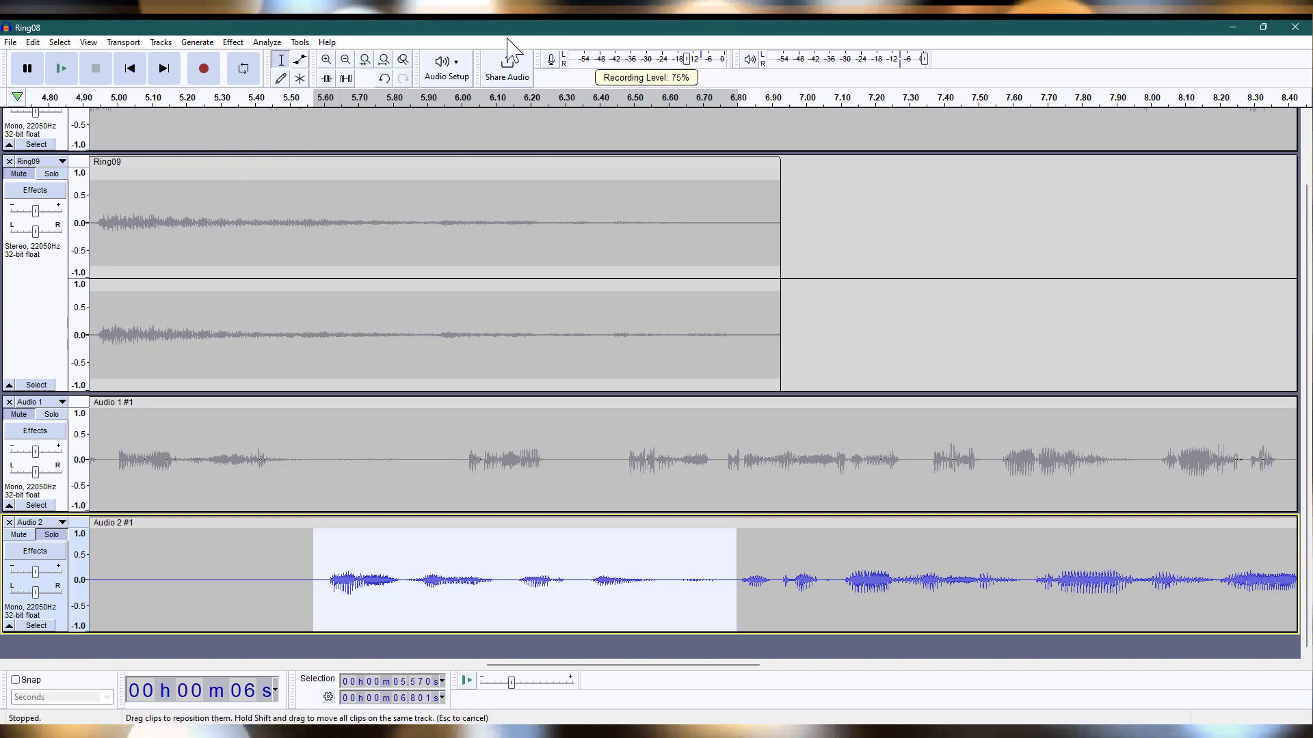
pyautogui.hotkey('ctrl', 'z')
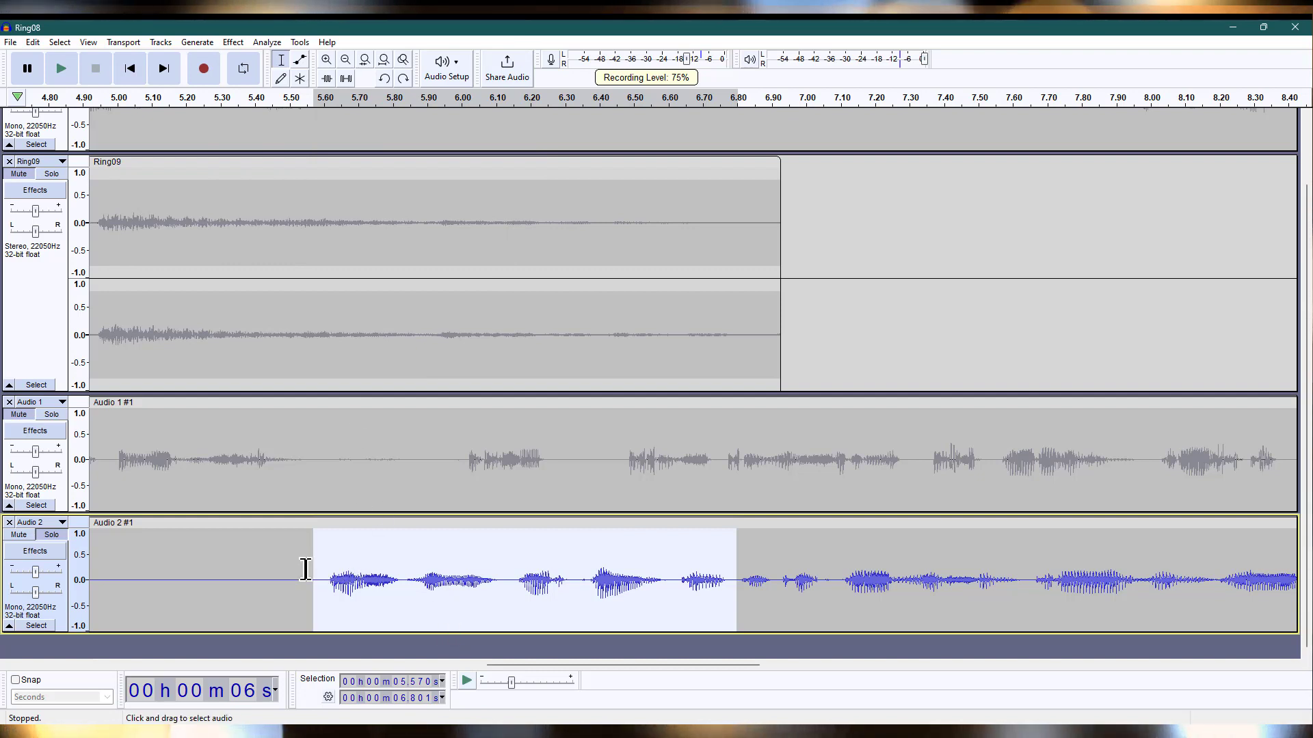
# Select the speech in Audio 2 from about 5.58 to 11.63 seconds and play part of it.
pyautogui.moveTo(317, 574); pyautogui.dragTo(1210, 577)
pyautogui.moveTo(1306, 585); pyautogui.dragTo(1188, 576)
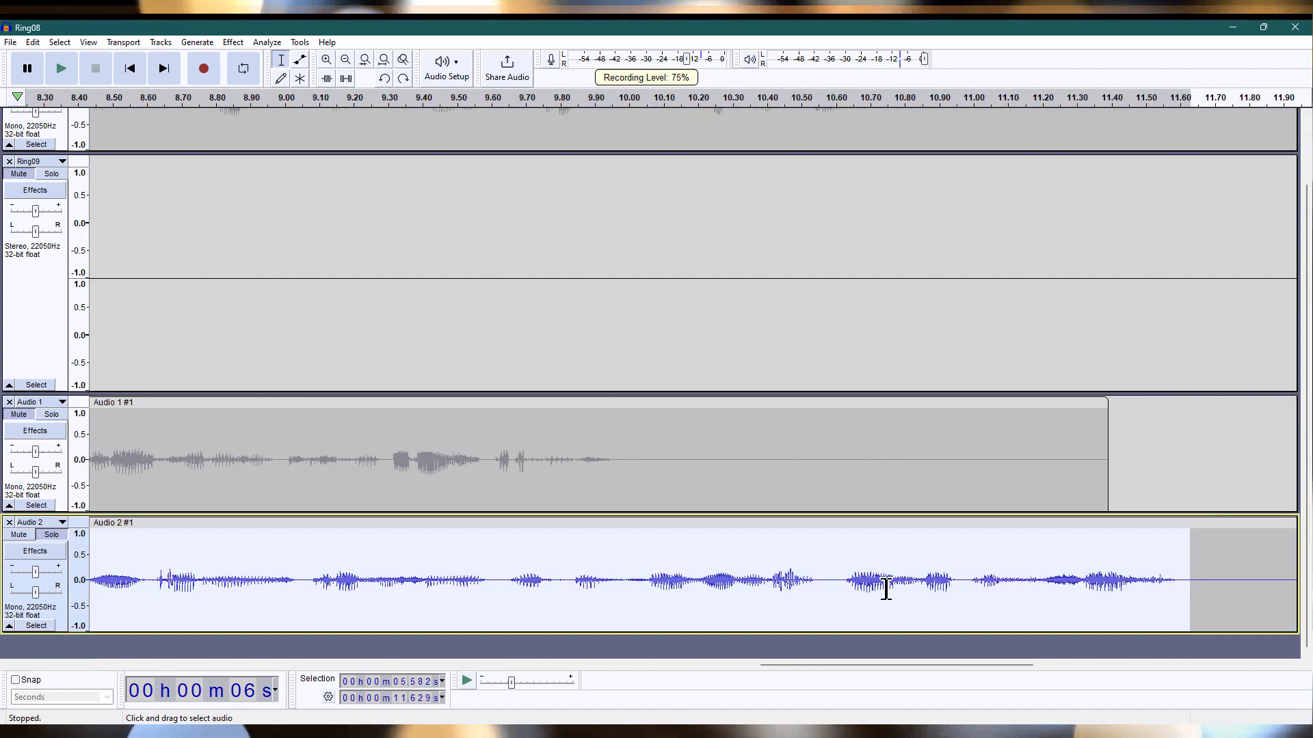
pyautogui.press('space')
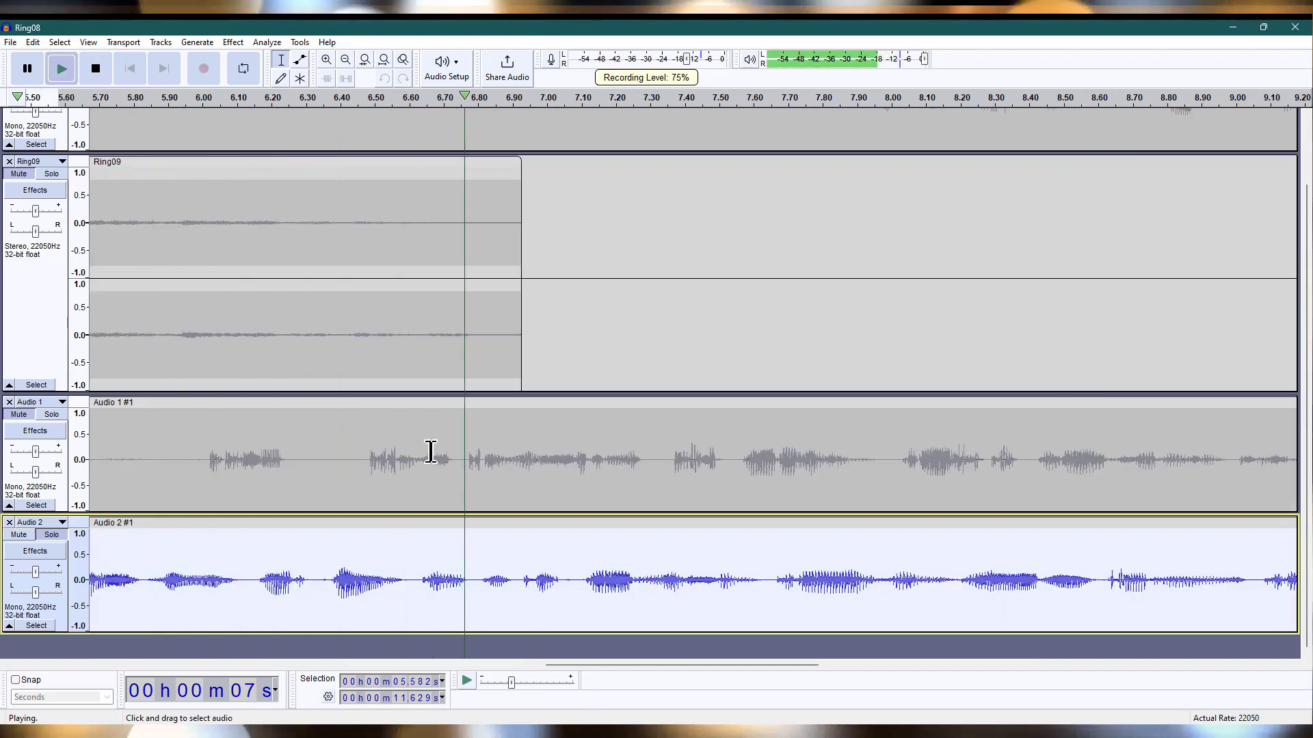
pyautogui.press('space')
pyautogui.moveTo(572, 665); pyautogui.dragTo(468, 665)
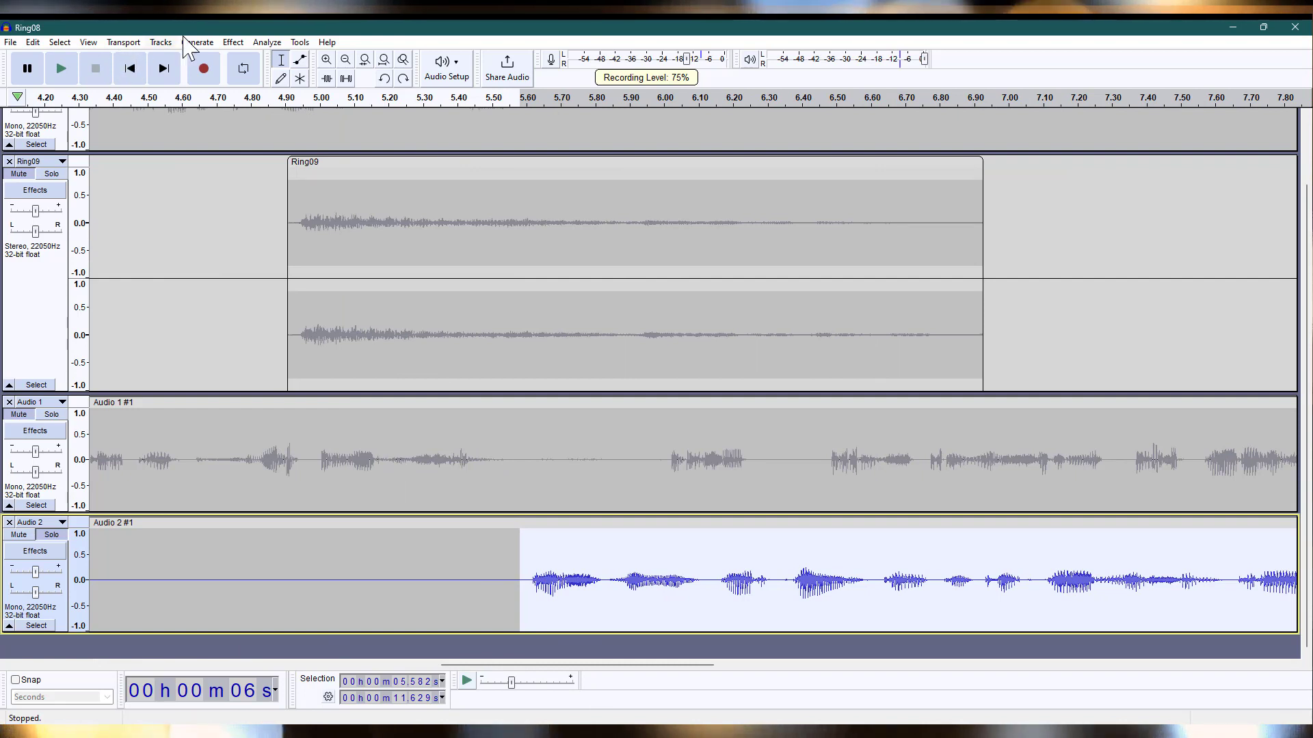
# Try a Fade In across the longer speech selection in Audio 2, listen to it and undo the fade.
pyautogui.click(243, 42)
pyautogui.moveTo(274, 136)
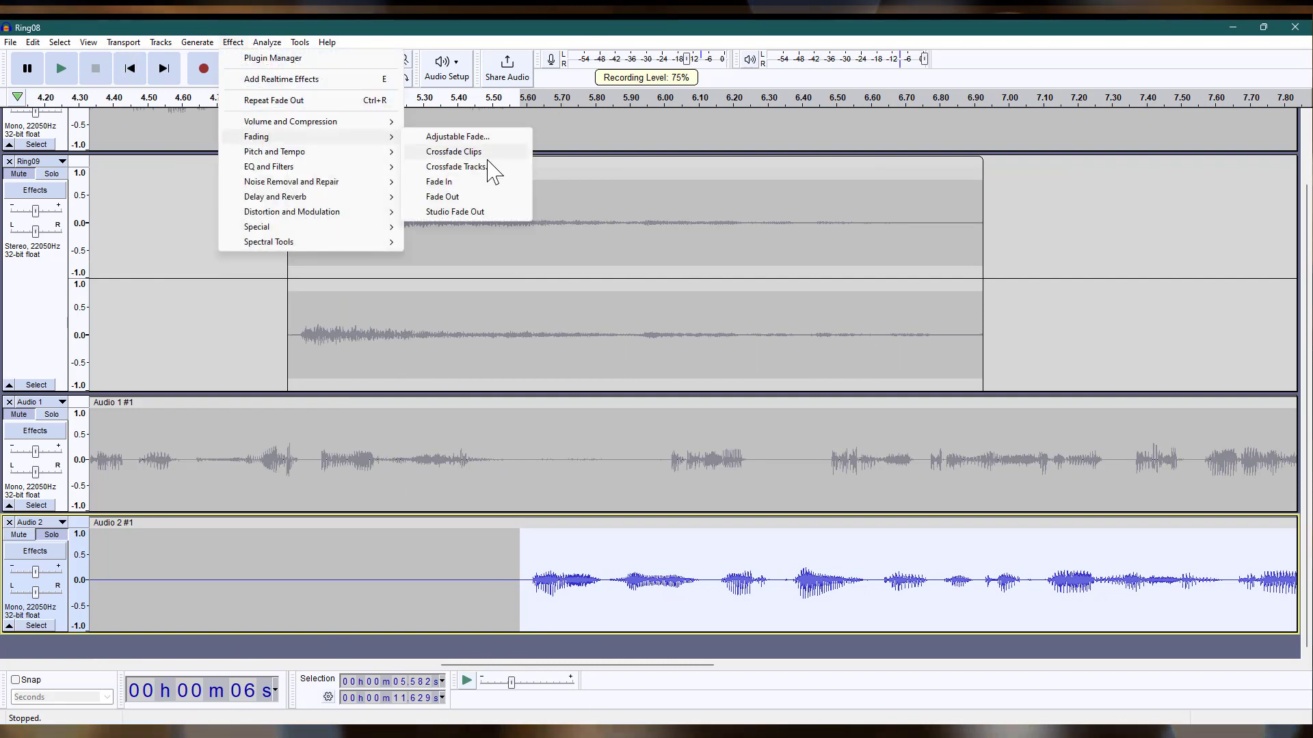
pyautogui.click(470, 183)
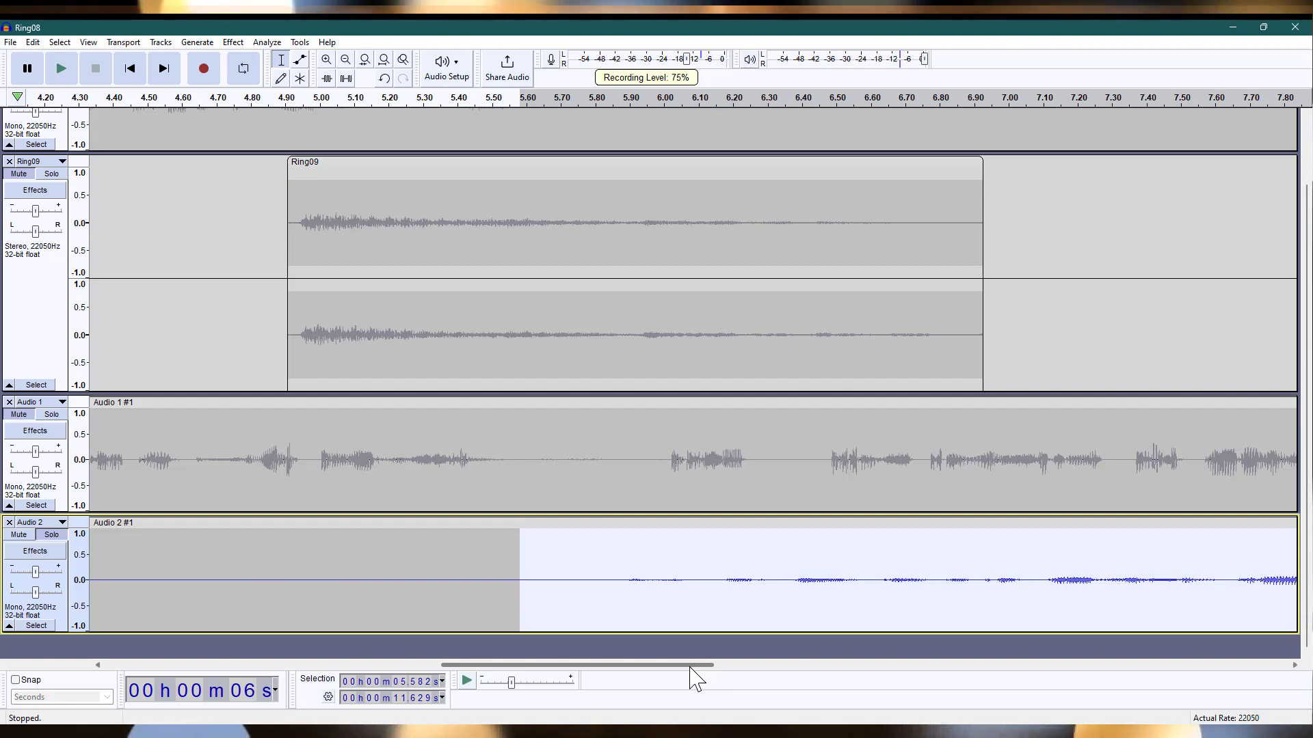
pyautogui.press('space')
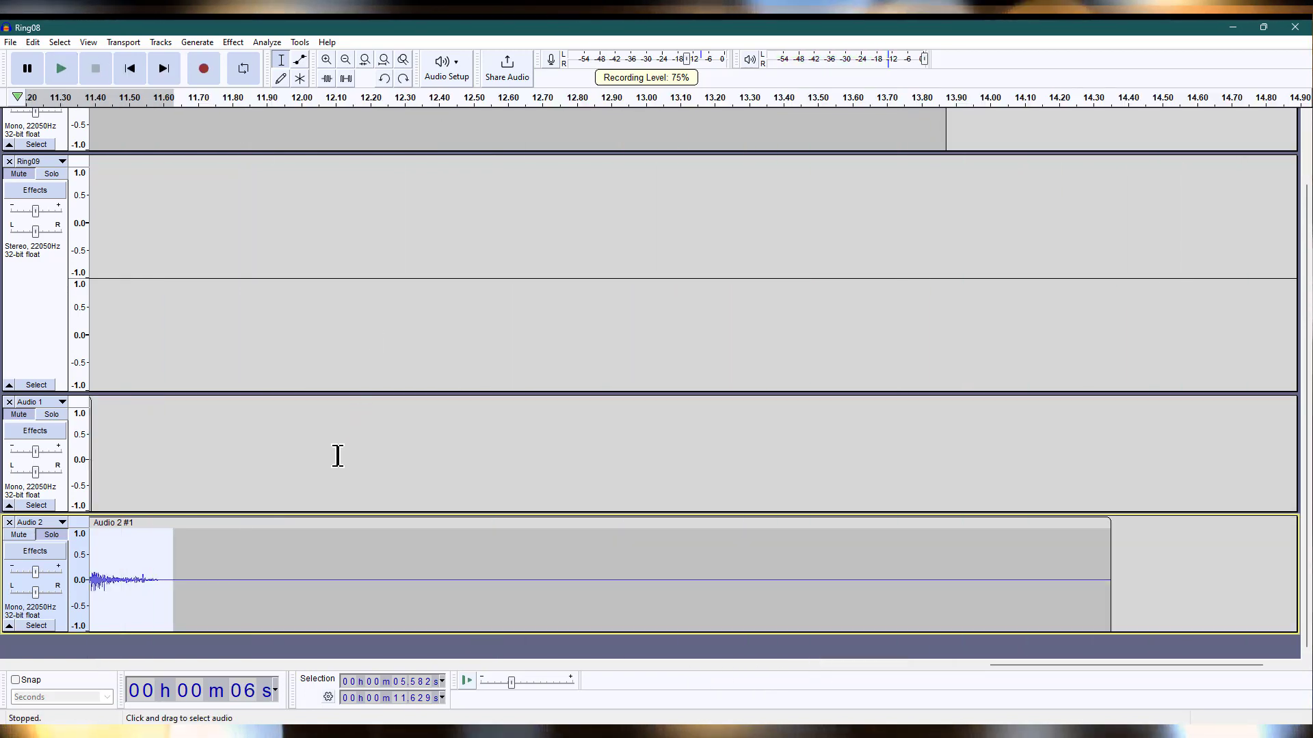
pyautogui.moveTo(1016, 667); pyautogui.dragTo(892, 679)
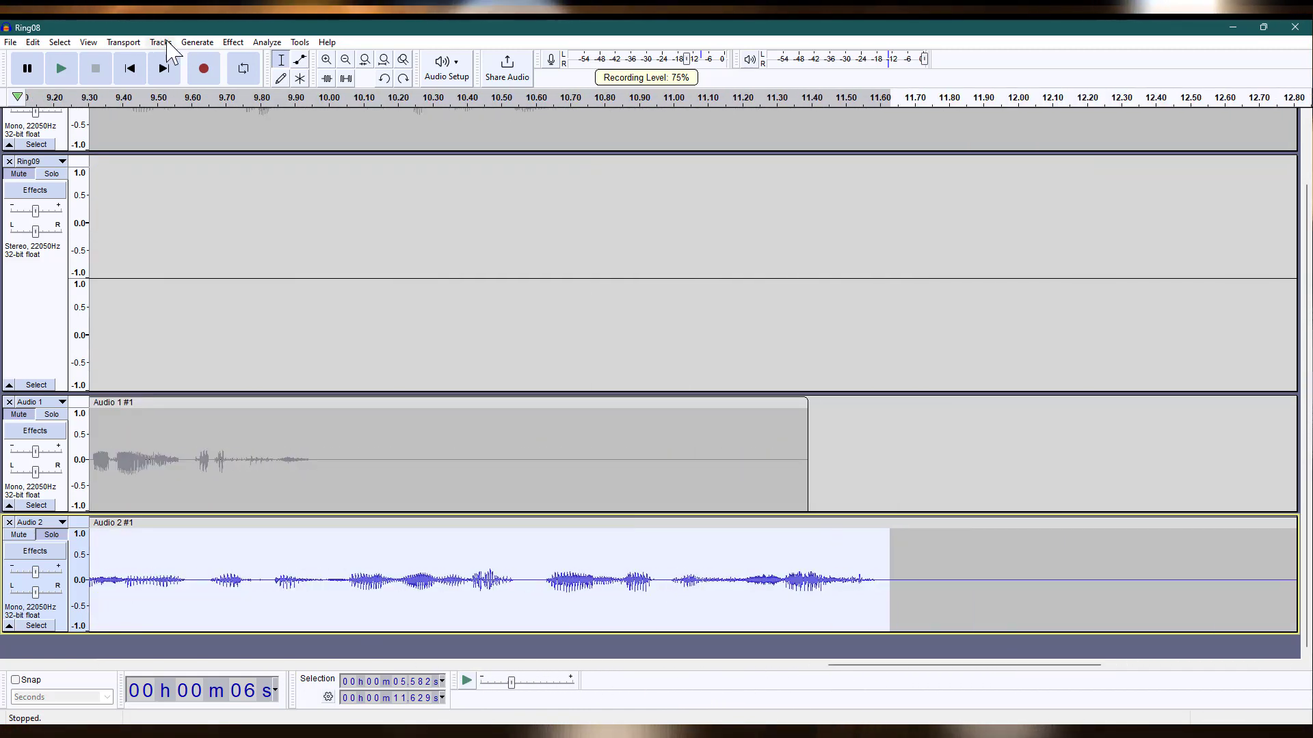
# Try a Fade Out across the longer speech selection in Audio 2, listen to it and undo the fade.
pyautogui.click(234, 43)
pyautogui.moveTo(249, 143)
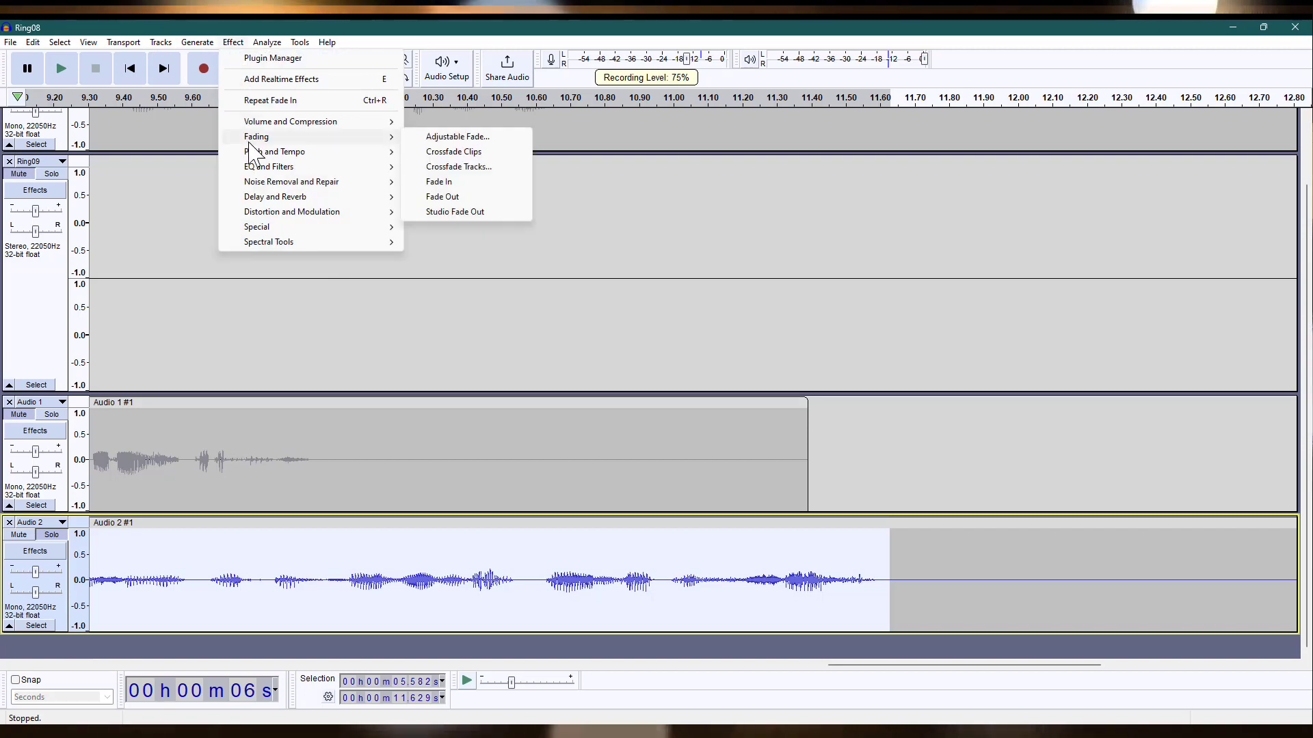
pyautogui.click(442, 197)
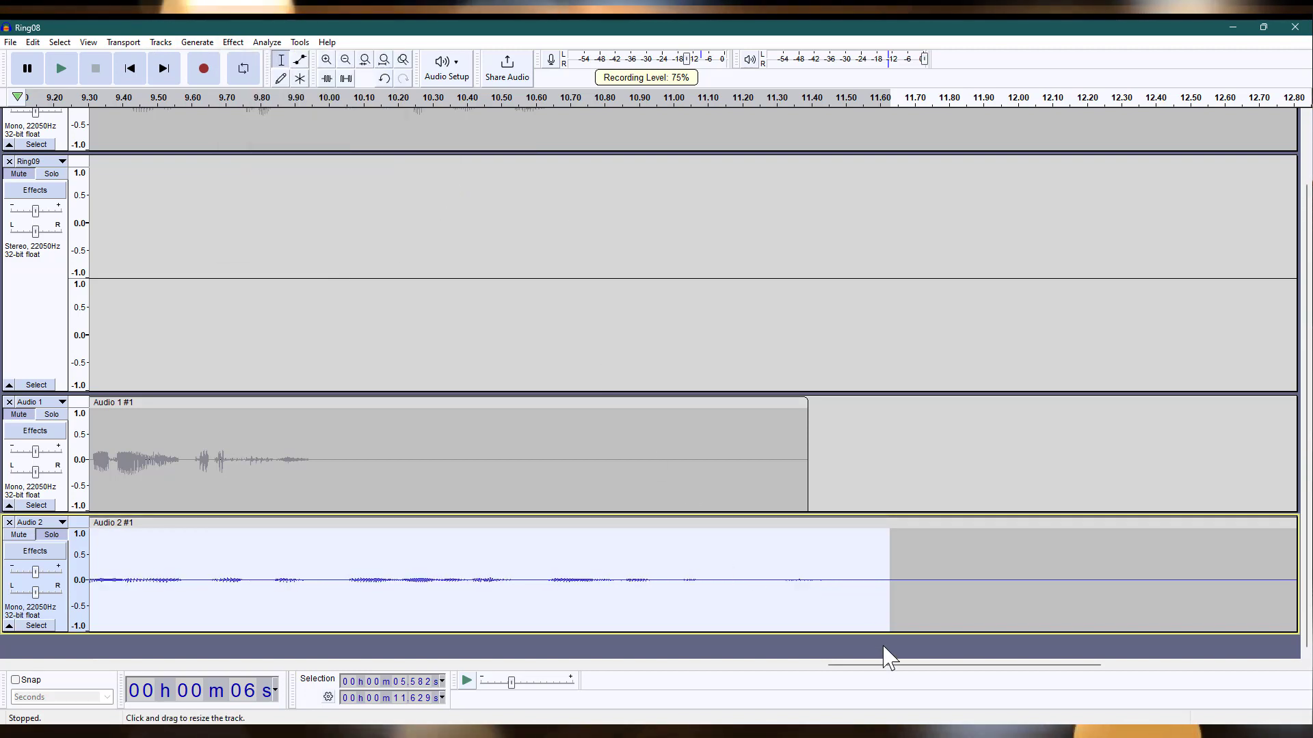
pyautogui.moveTo(875, 665); pyautogui.dragTo(847, 702)
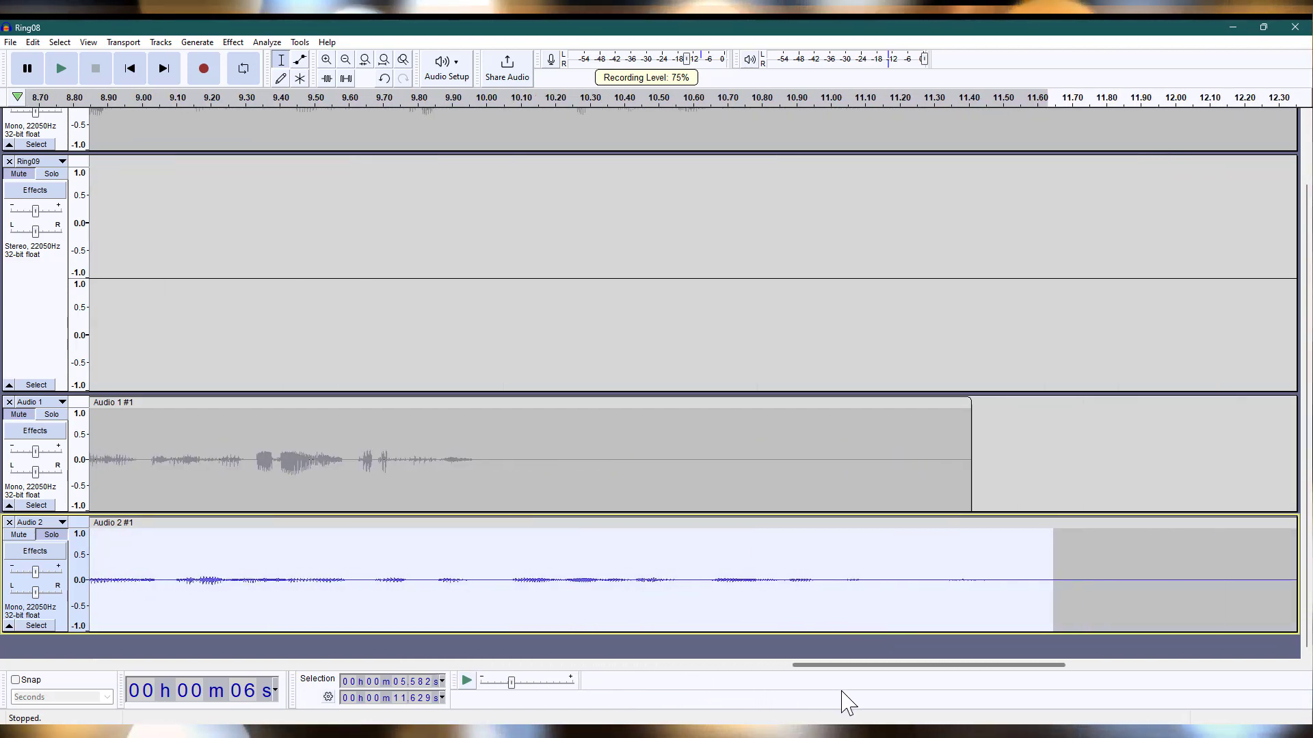
pyautogui.click(61, 68)
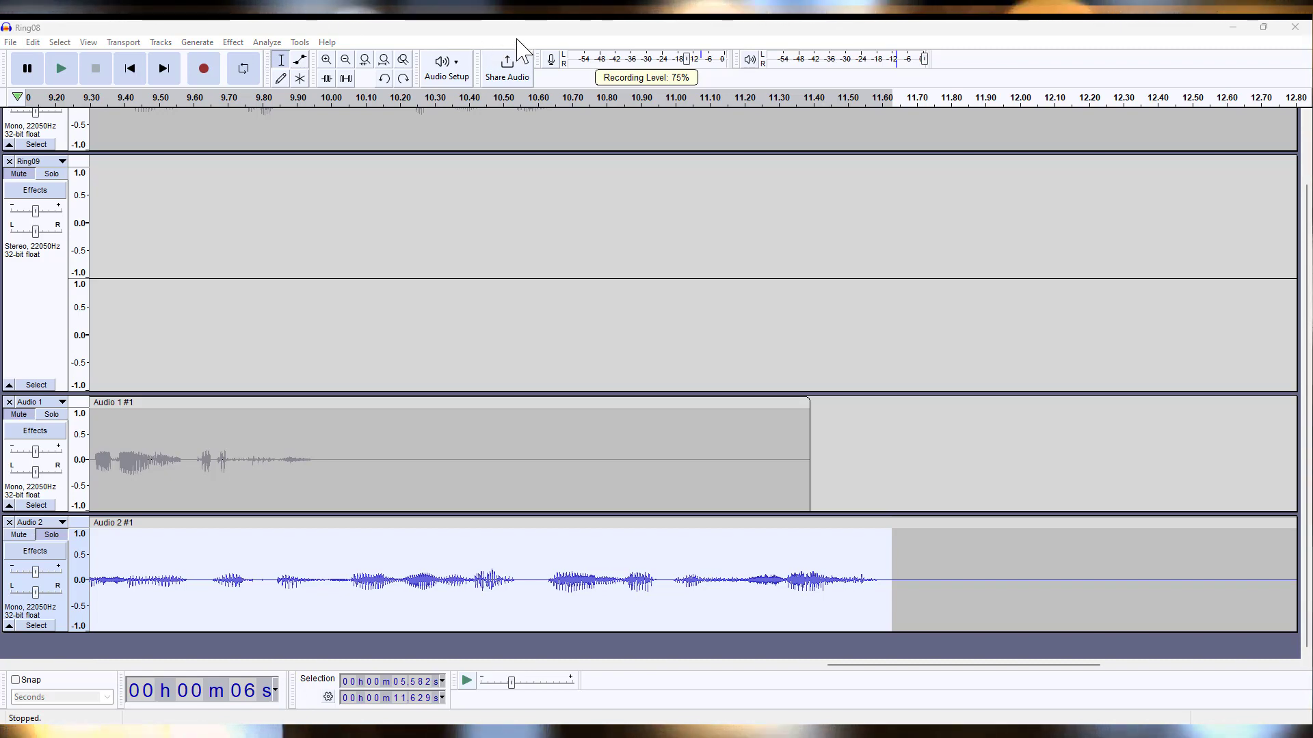
# Select the full length of all tracks, play the project briefly from the start and clear the selection.
pyautogui.moveTo(884, 674); pyautogui.dragTo(268, 673)
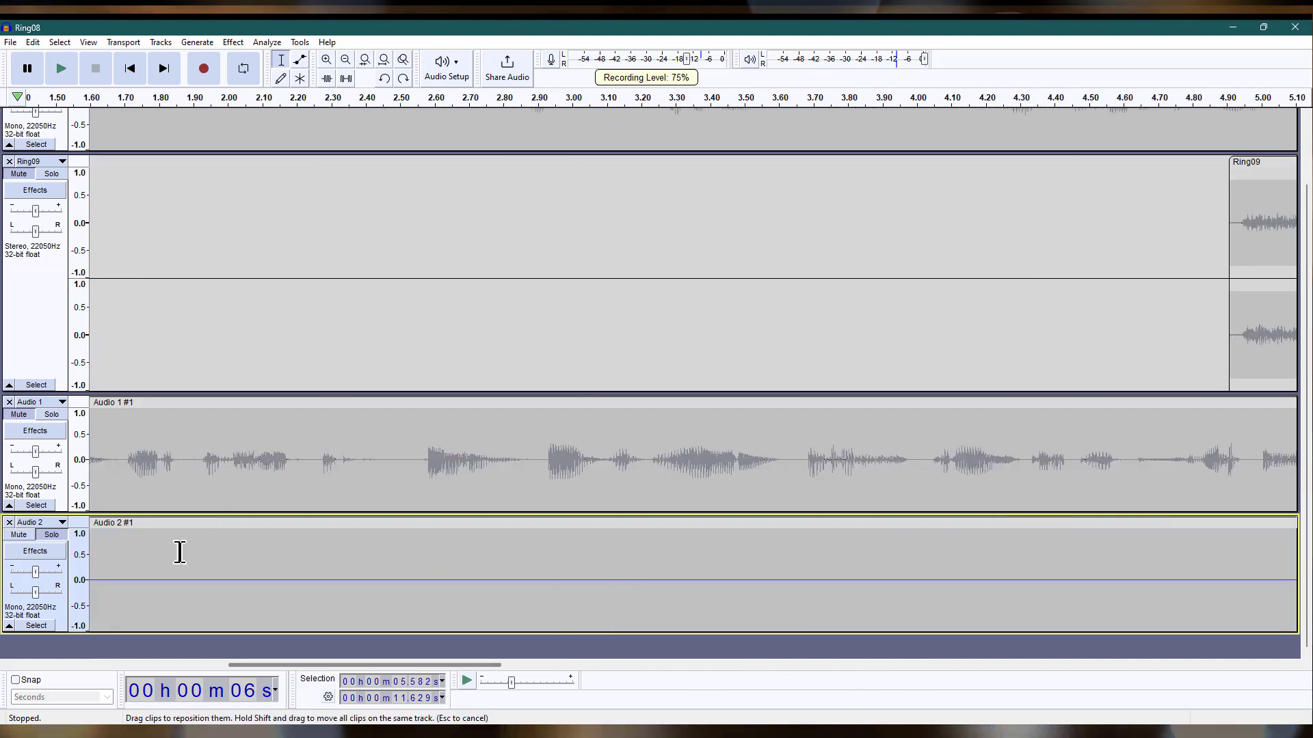
pyautogui.click(180, 552)
pyautogui.hotkey('ctrl', 'a')
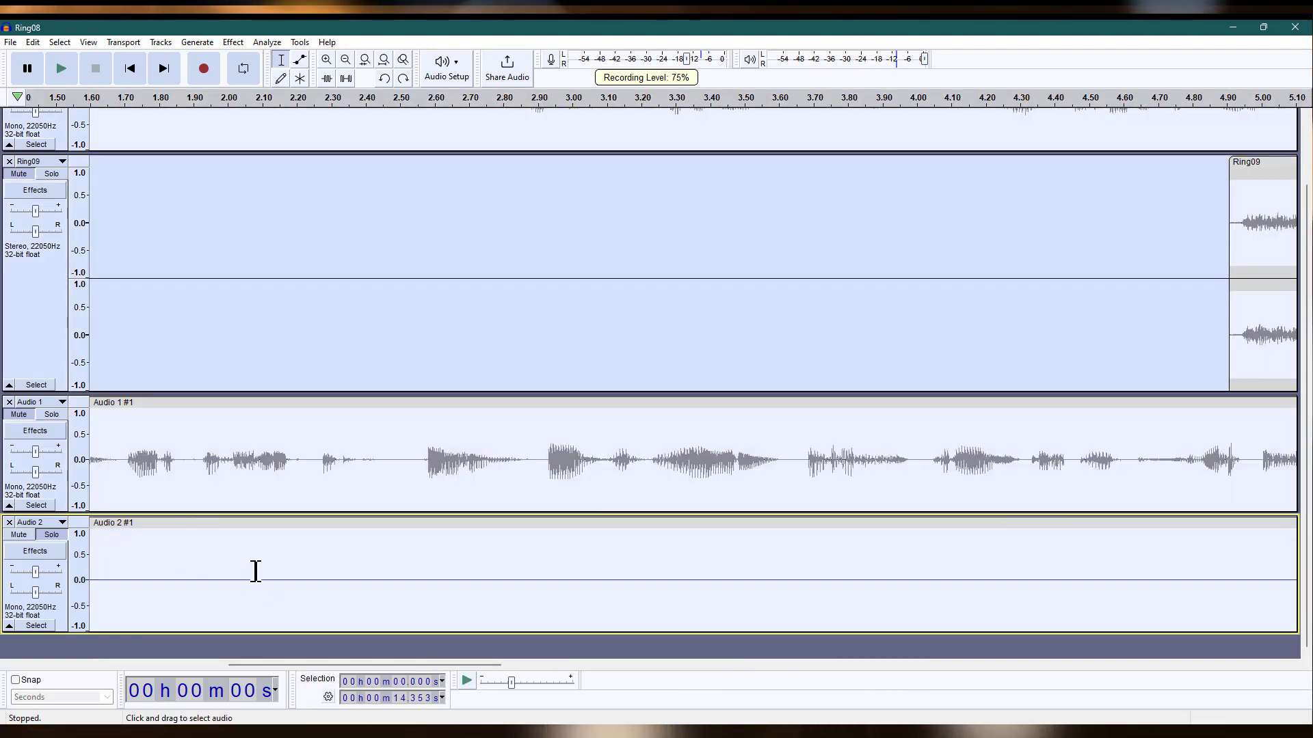
pyautogui.press('space')
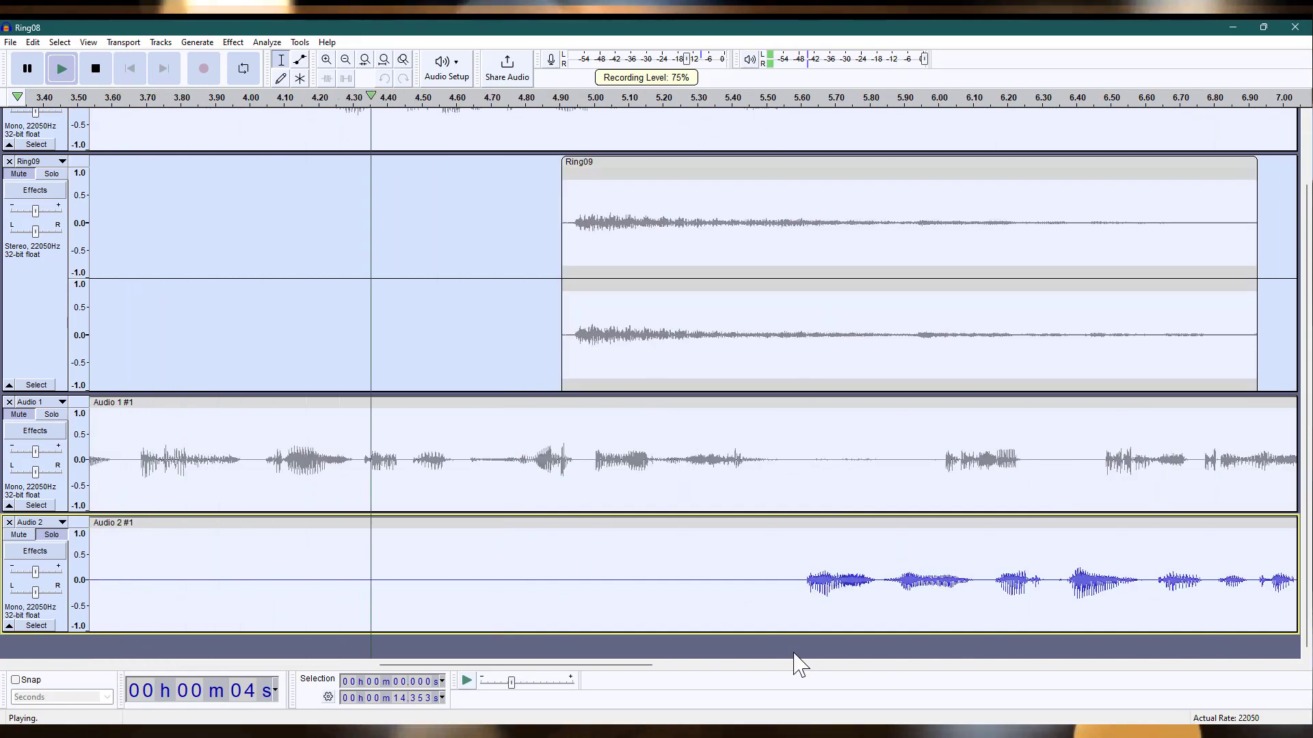
pyautogui.press('space')
pyautogui.click(658, 645)
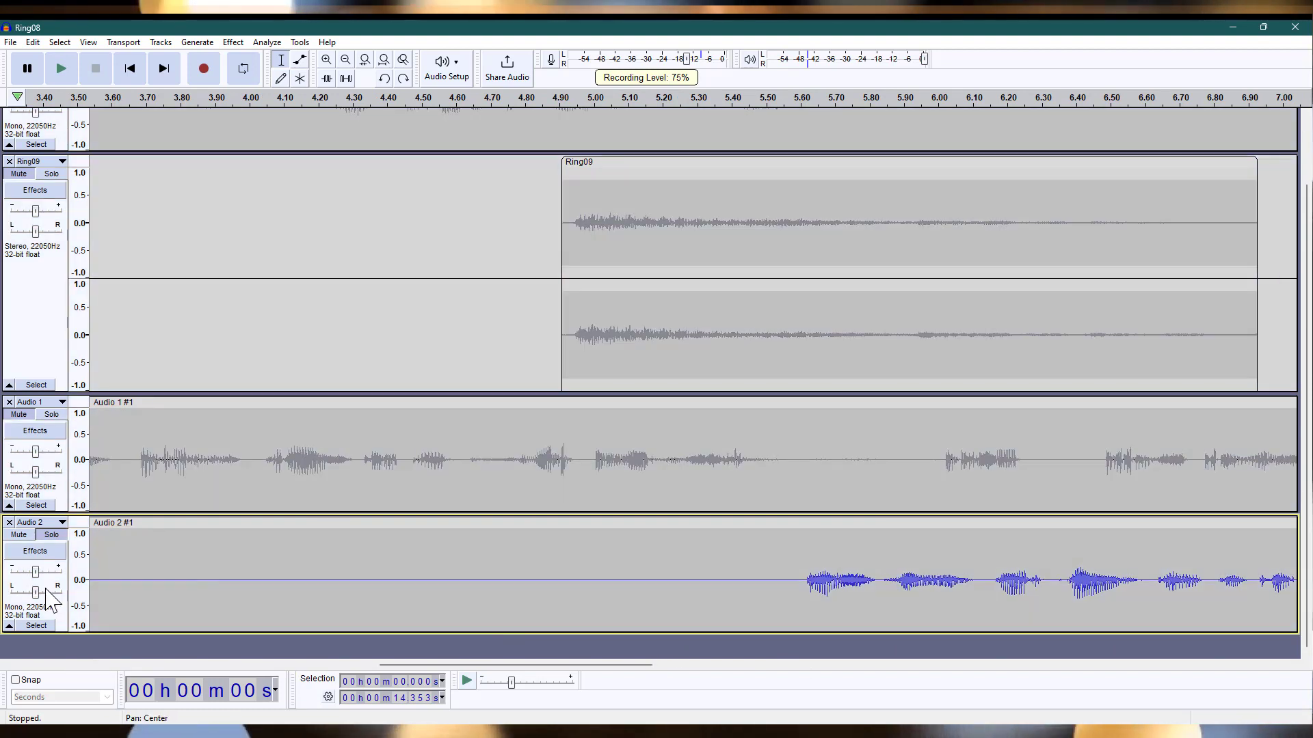
# Select the whole Audio 2 track and apply the Compressor with a -12 dB threshold, 2:1 ratio and make-up gain for 0 dB.
pyautogui.click(60, 615)
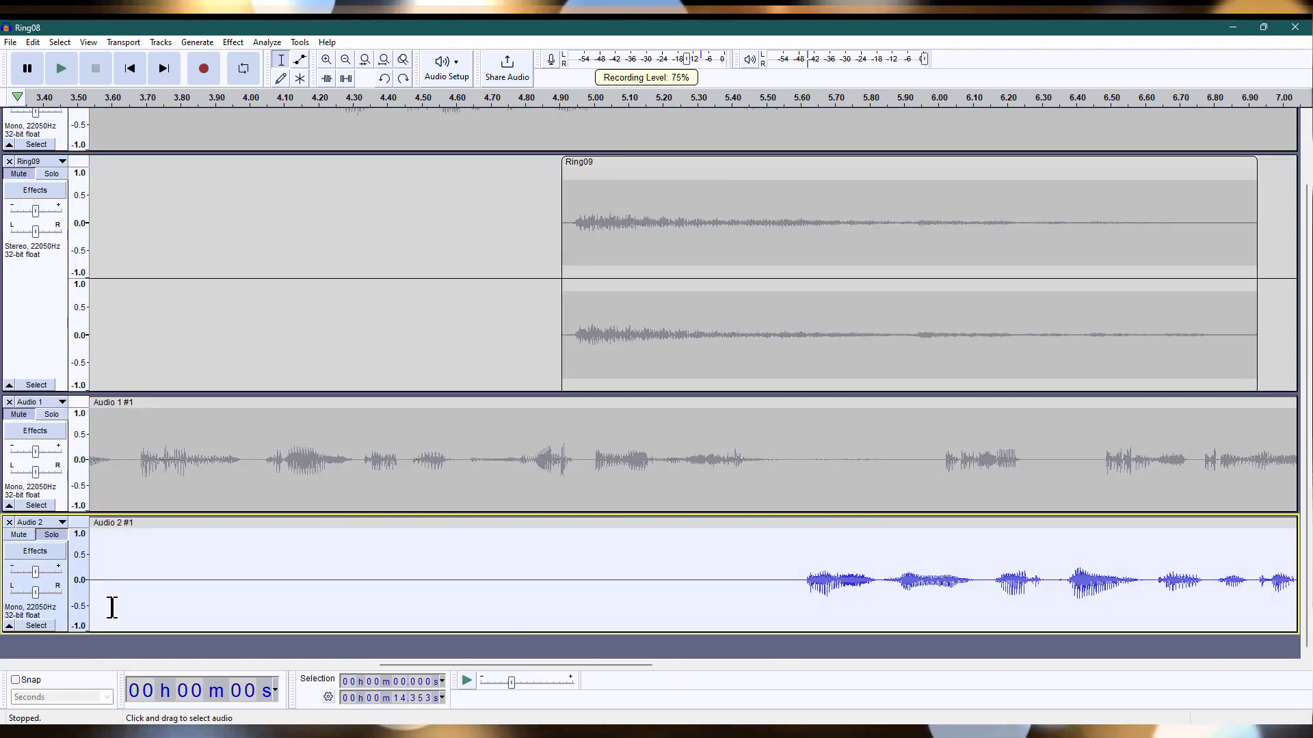
pyautogui.click(233, 43)
pyautogui.moveTo(291, 122)
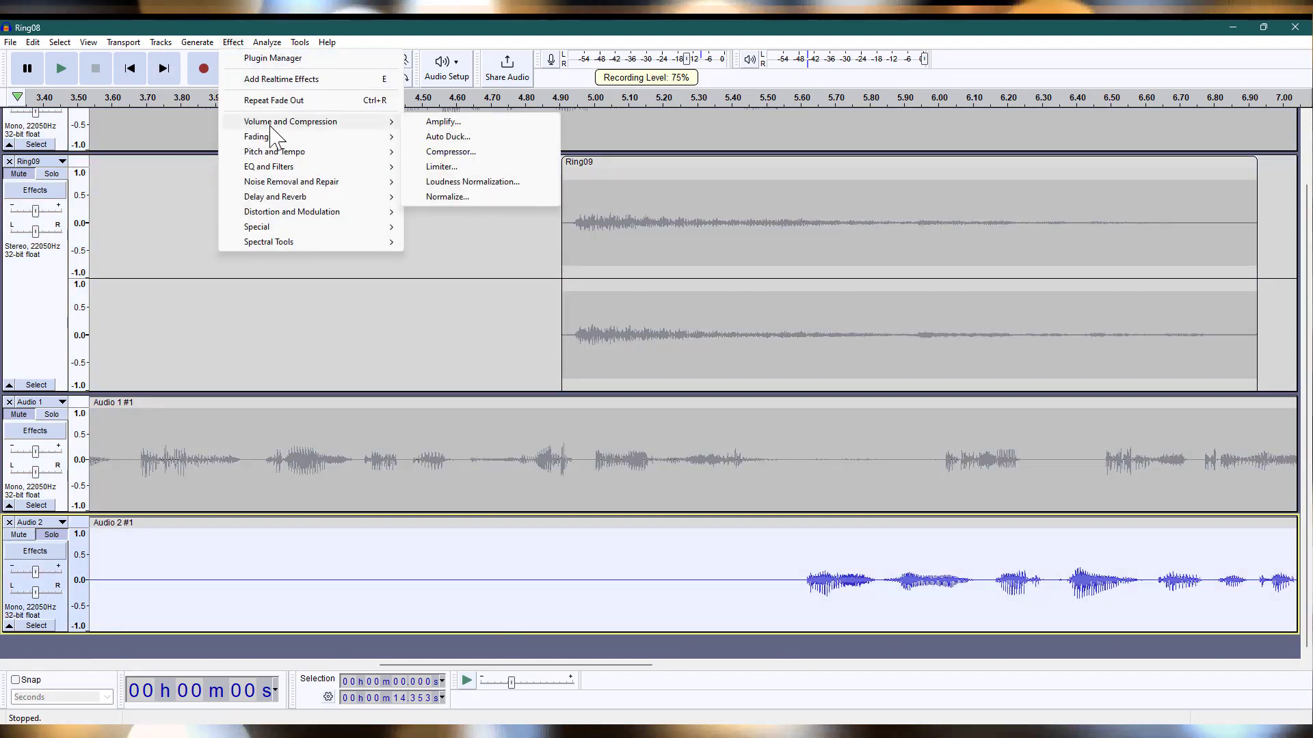
pyautogui.click(488, 155)
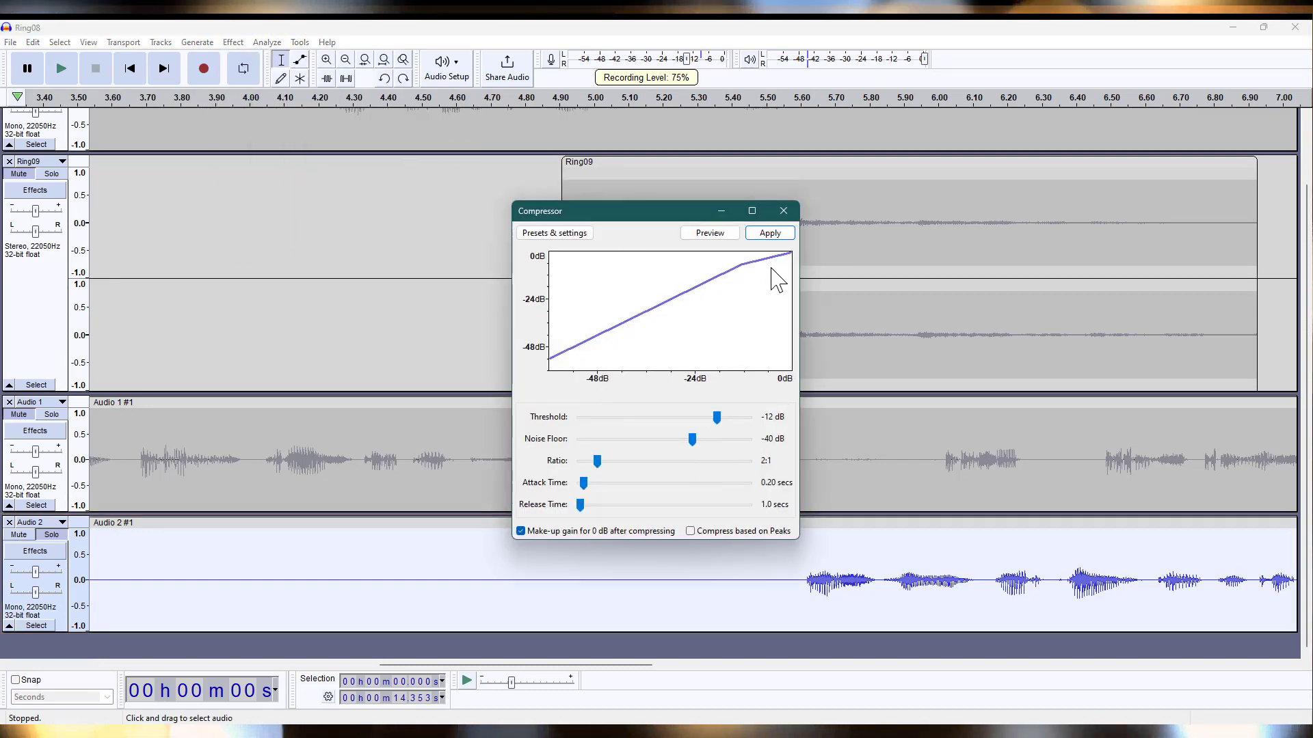
pyautogui.click(766, 234)
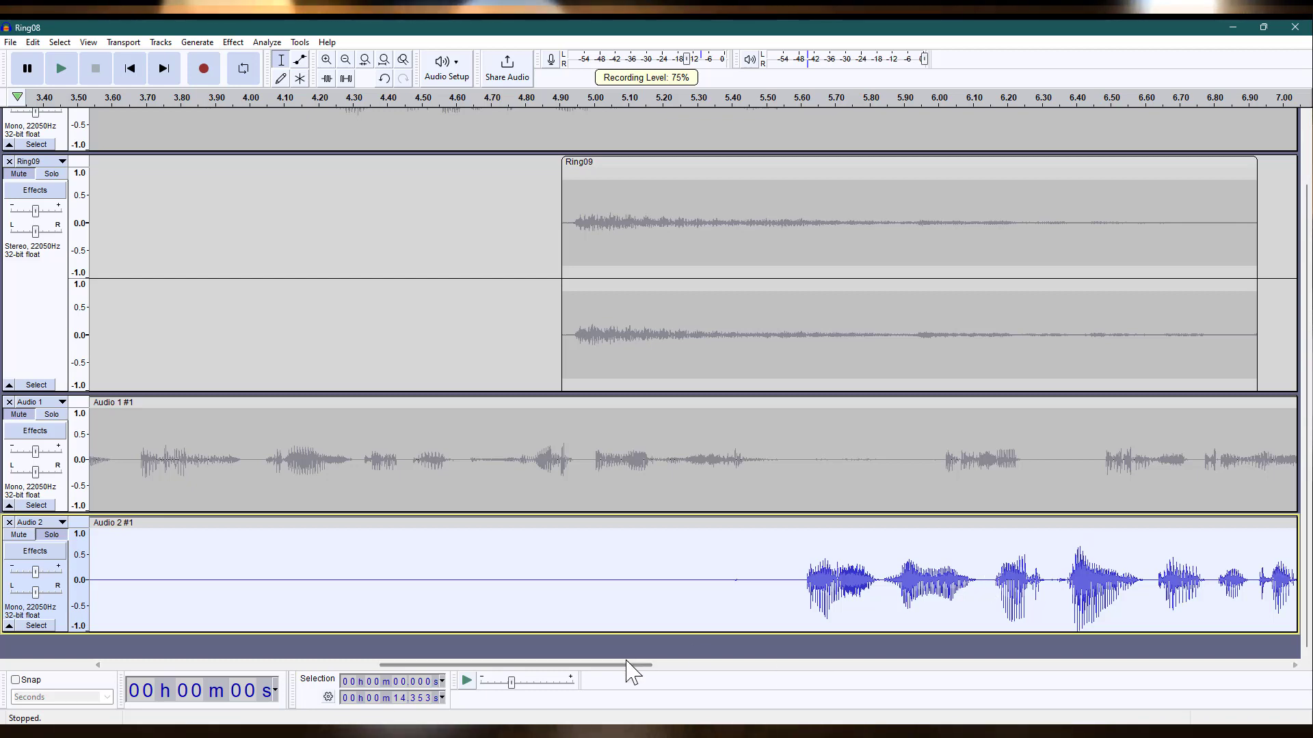
# Play the compressed Audio 2 track from the start through its silent lead-in and stop playback.
pyautogui.moveTo(625, 668); pyautogui.dragTo(308, 644)
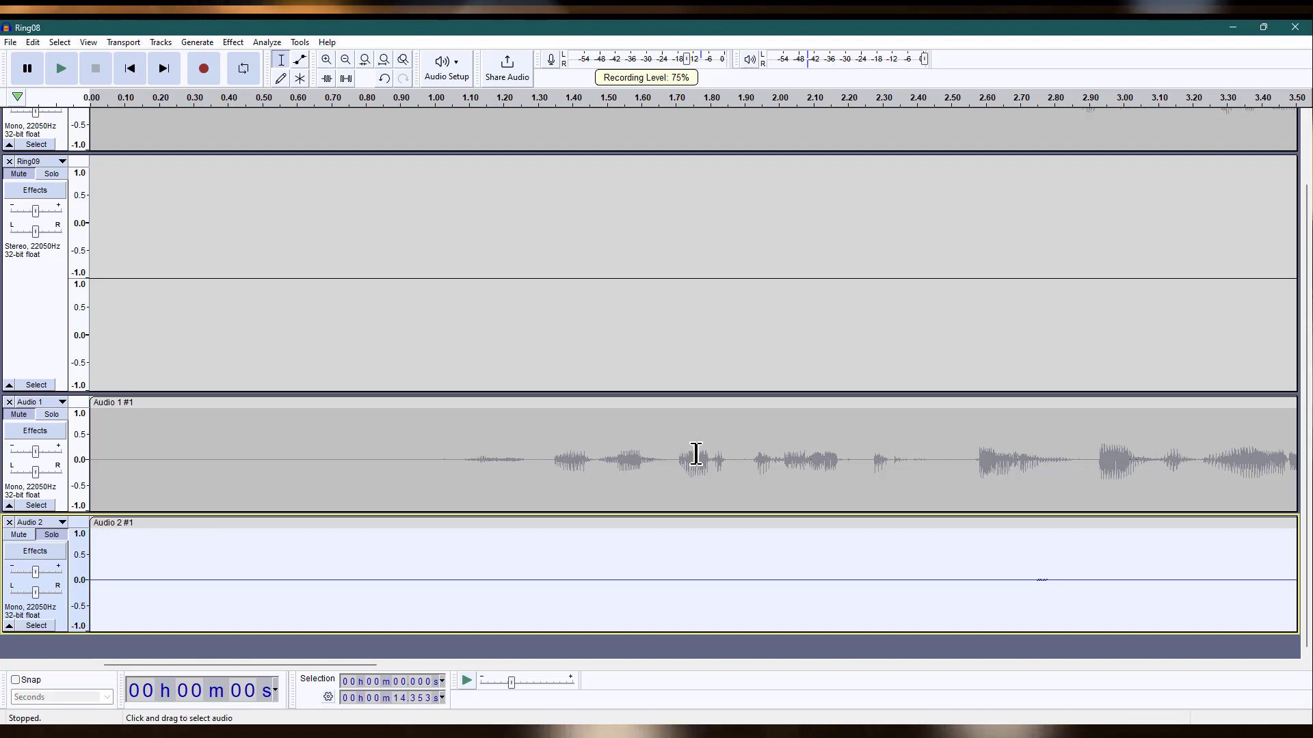
pyautogui.scroll(-2, 700, 485)
pyautogui.scroll(-1, 705, 485)
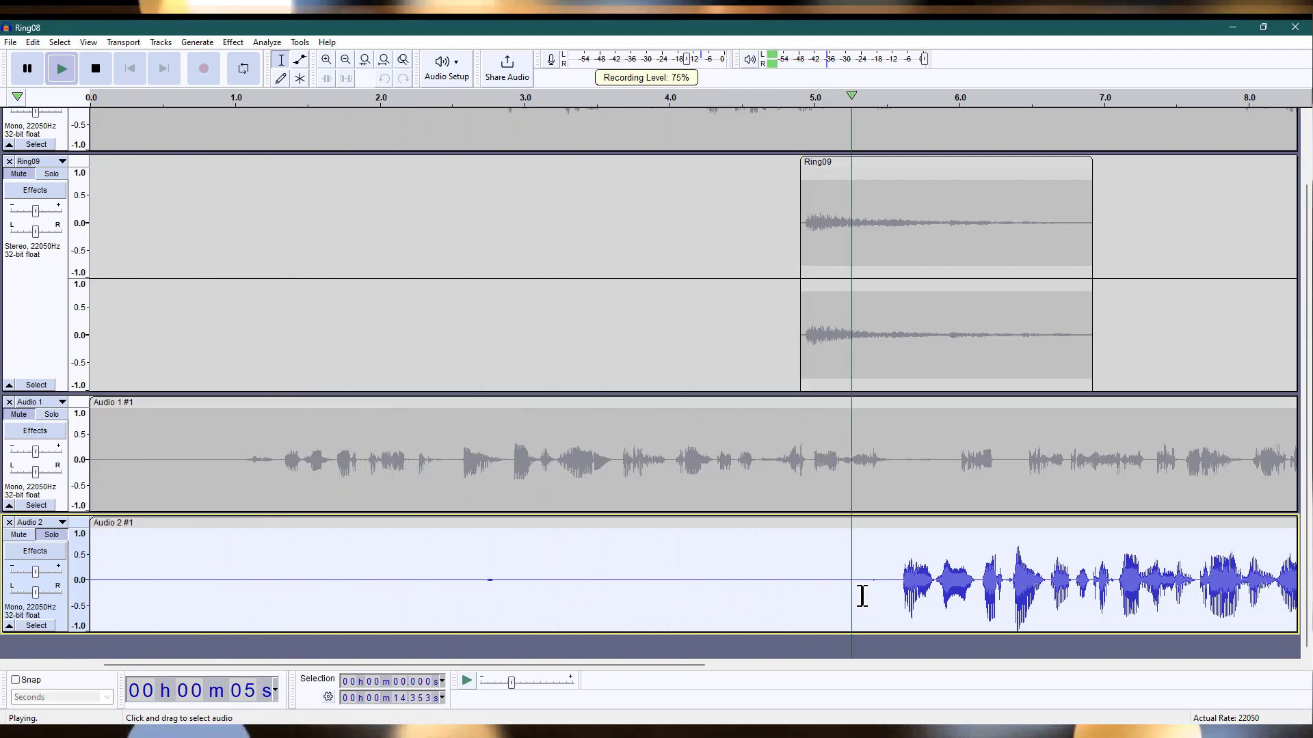
pyautogui.press('space')
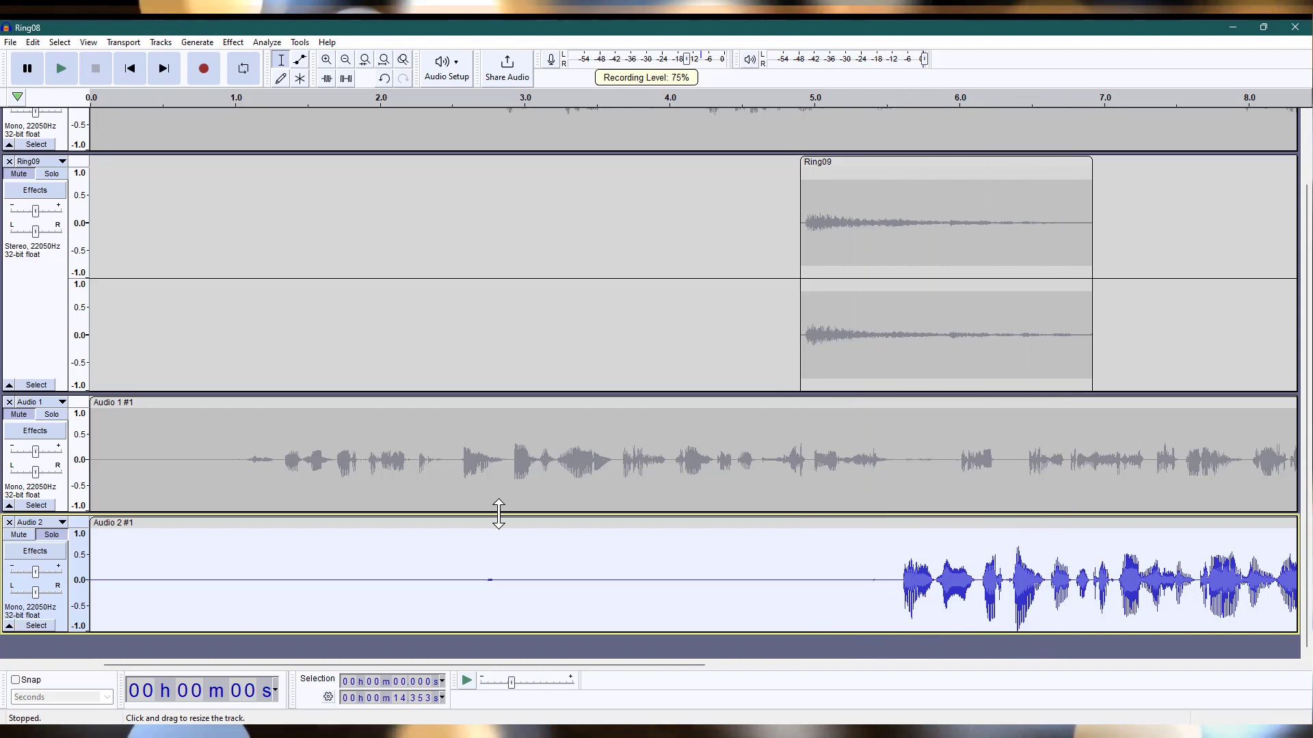
pyautogui.keyDown('ctrl'); pyautogui.scroll(-2, 595, 620); pyautogui.keyUp('ctrl')
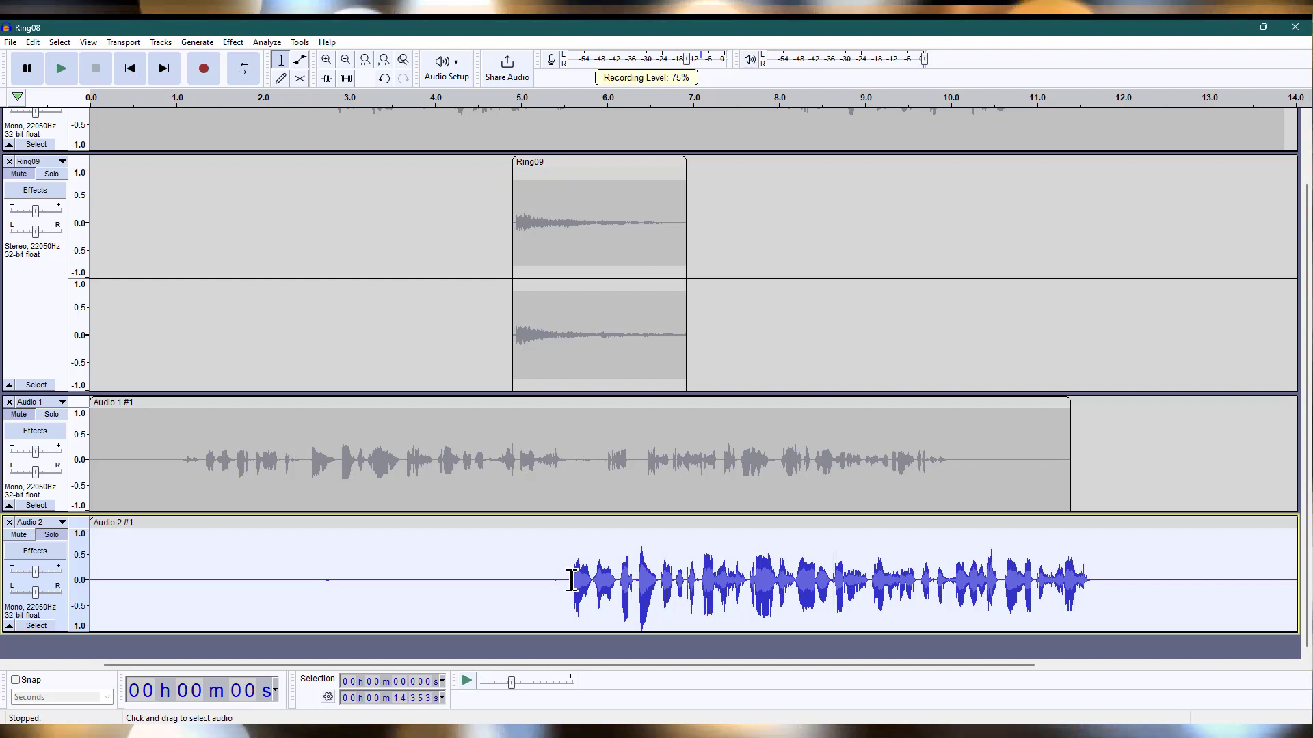
# Select the silent lead-in of Audio 2 from 0 to 5.598 seconds and capture it as the noise profile for Noise Reduction.
pyautogui.click(572, 579)
pyautogui.moveTo(571, 580); pyautogui.dragTo(65, 568)
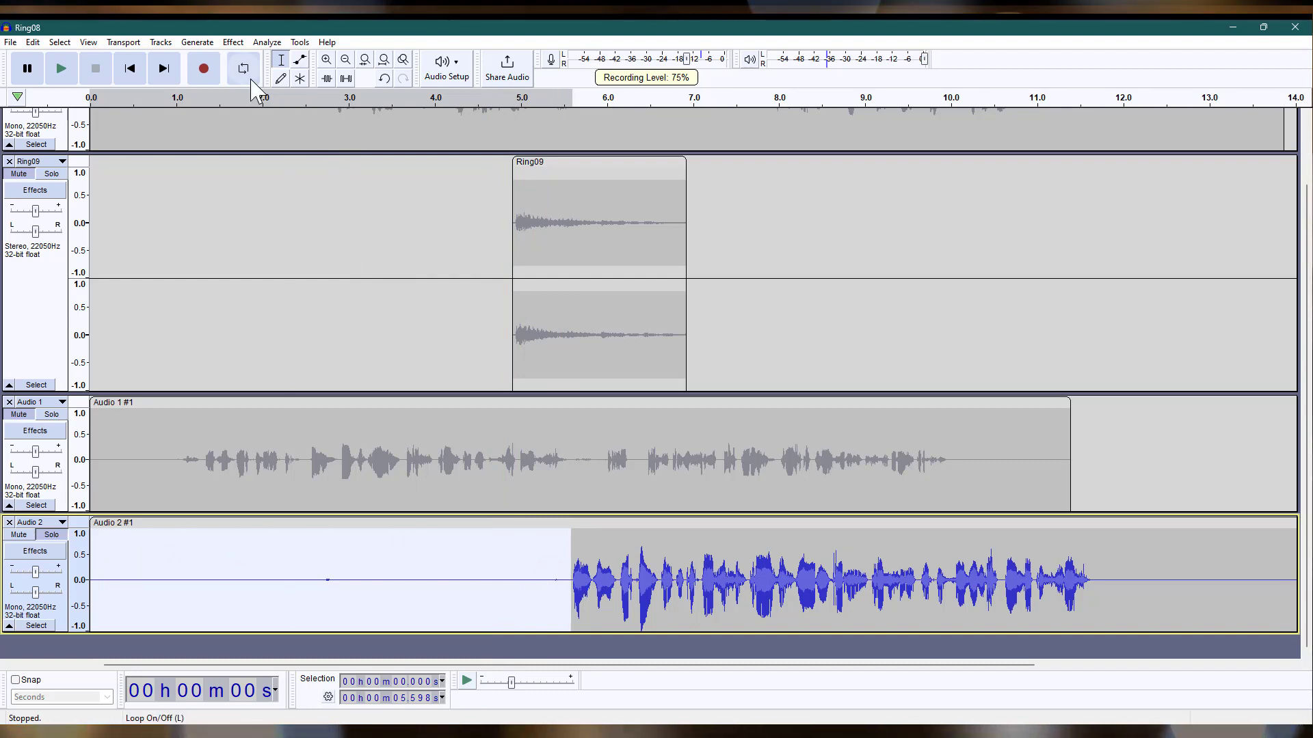
pyautogui.click(233, 42)
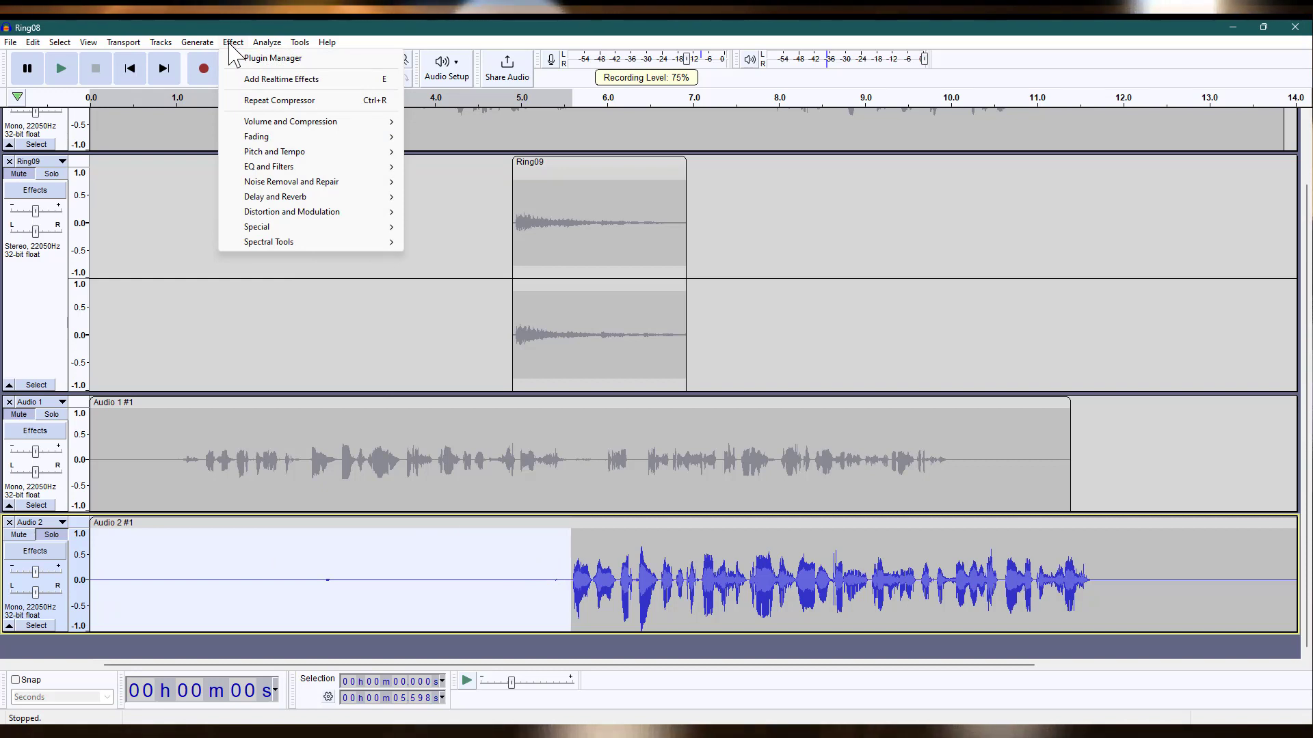
pyautogui.moveTo(263, 185)
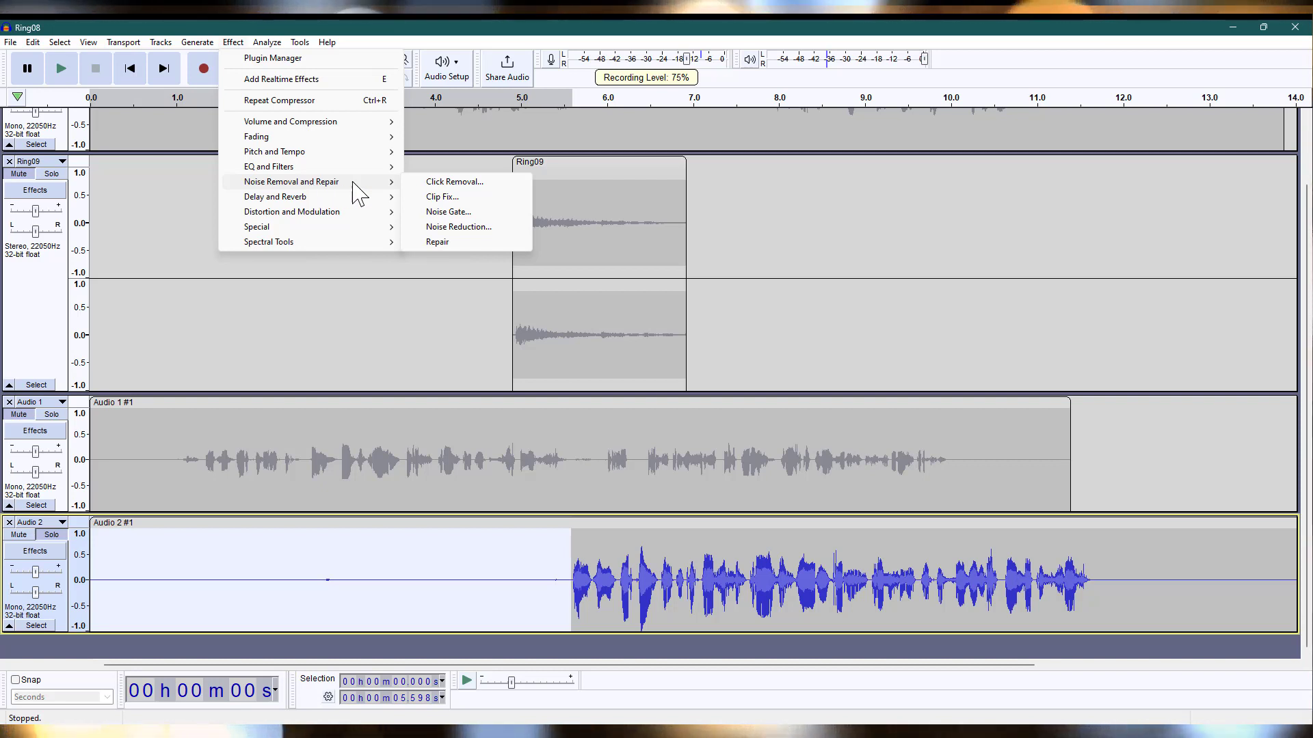
pyautogui.click(479, 229)
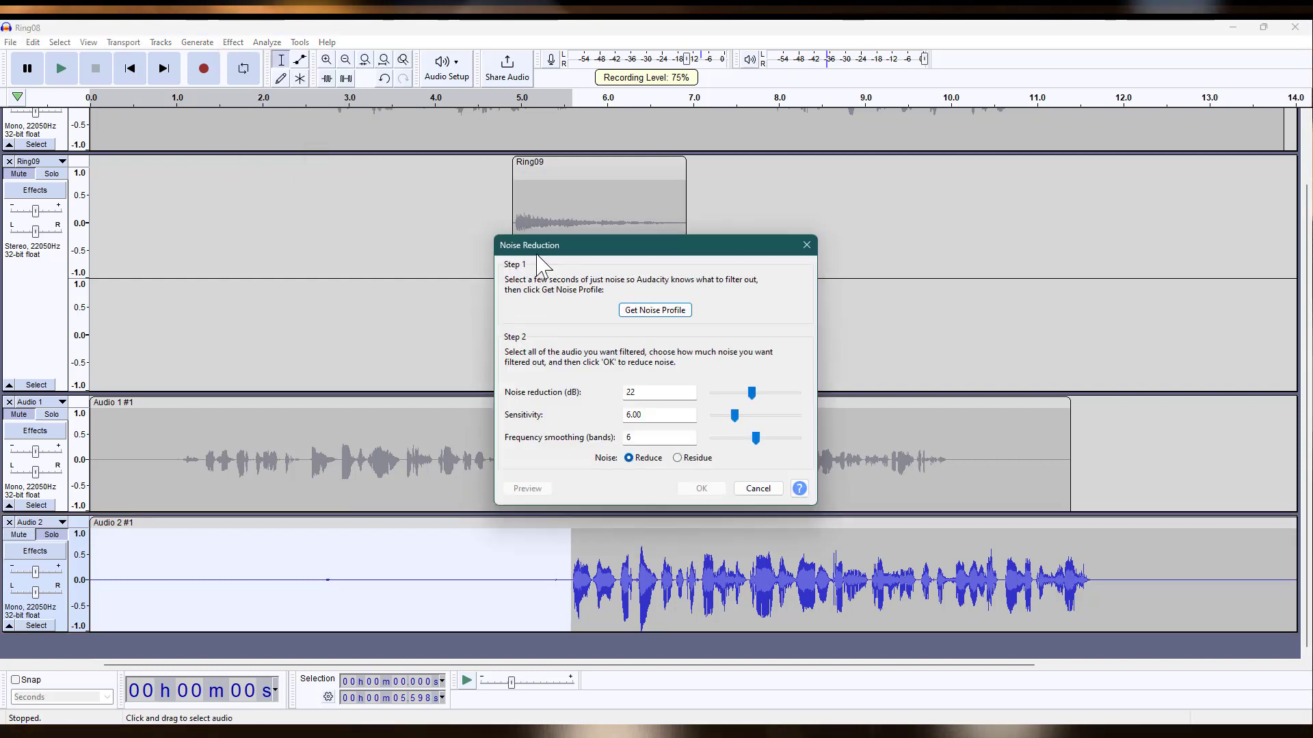
pyautogui.moveTo(570, 253); pyautogui.dragTo(333, 202)
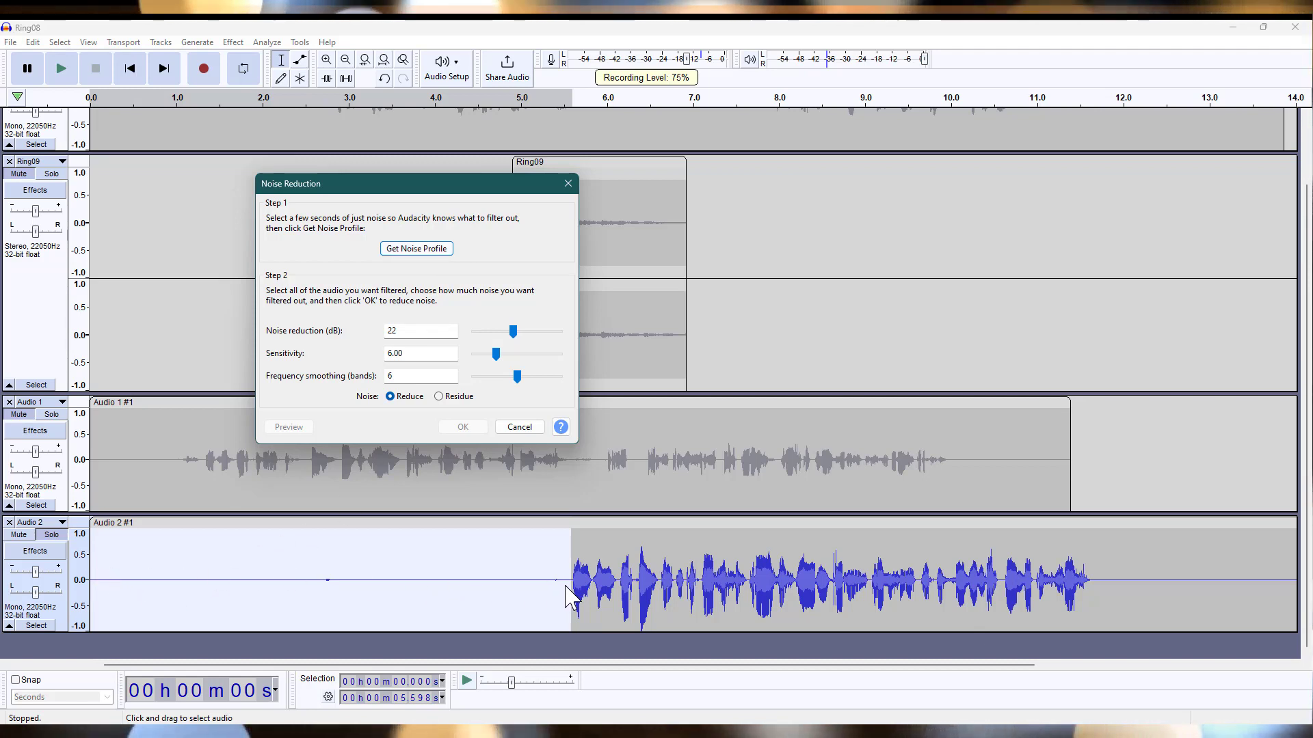
pyautogui.click(428, 249)
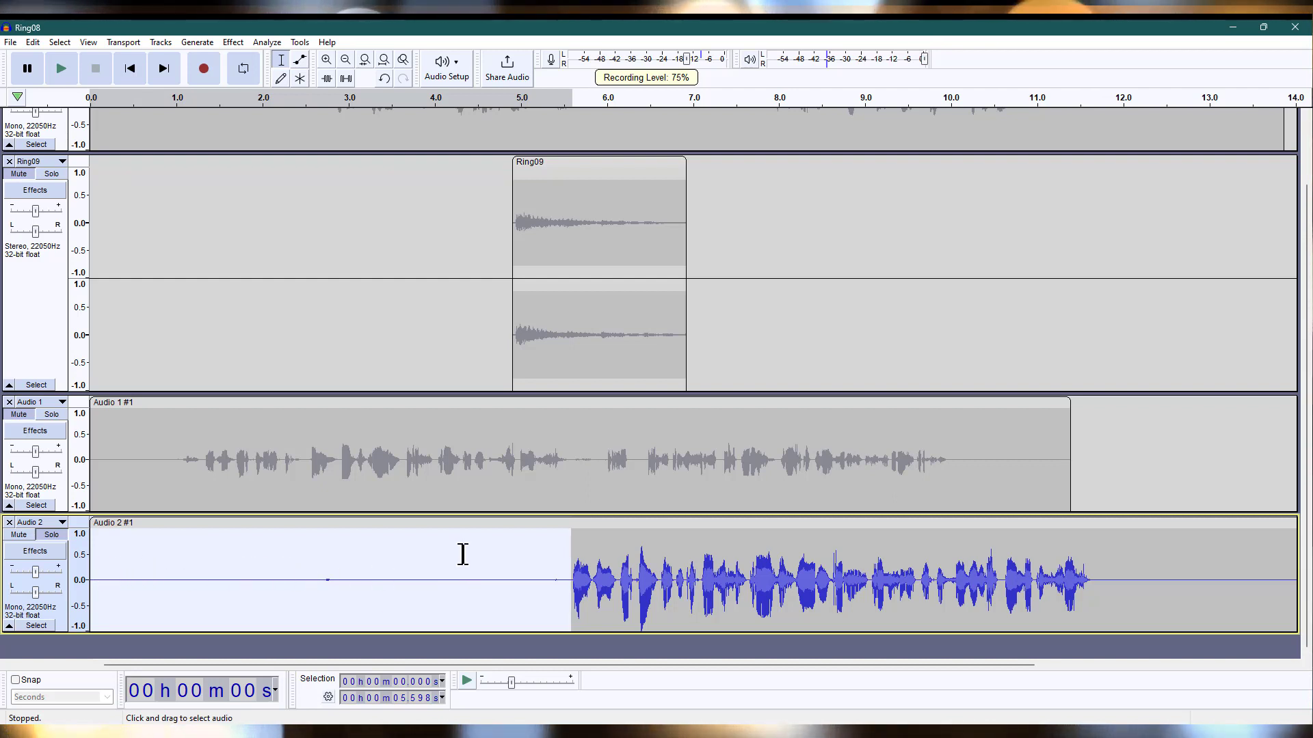
# Apply Noise Reduction at 12 dB, sensitivity 6.00 and frequency smoothing 6 to the whole of Audio 2 and play the result.
pyautogui.click(55, 602)
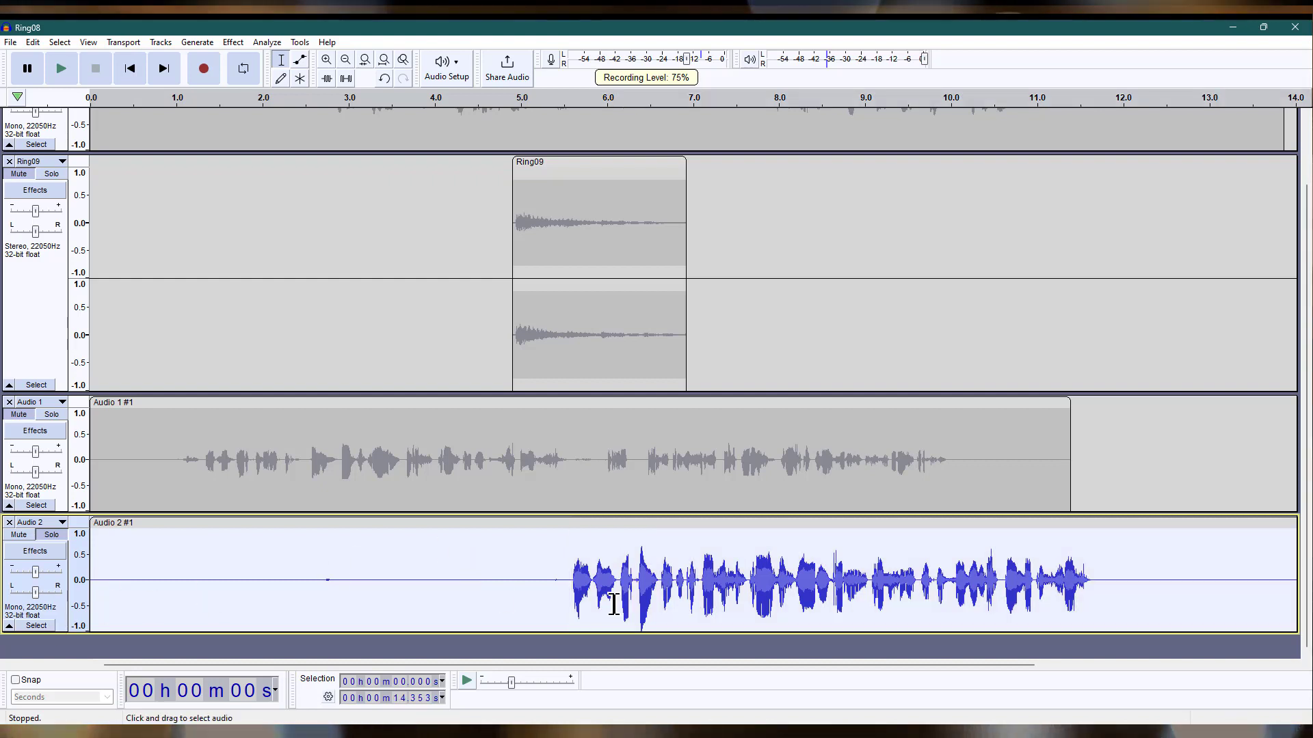
pyautogui.click(234, 43)
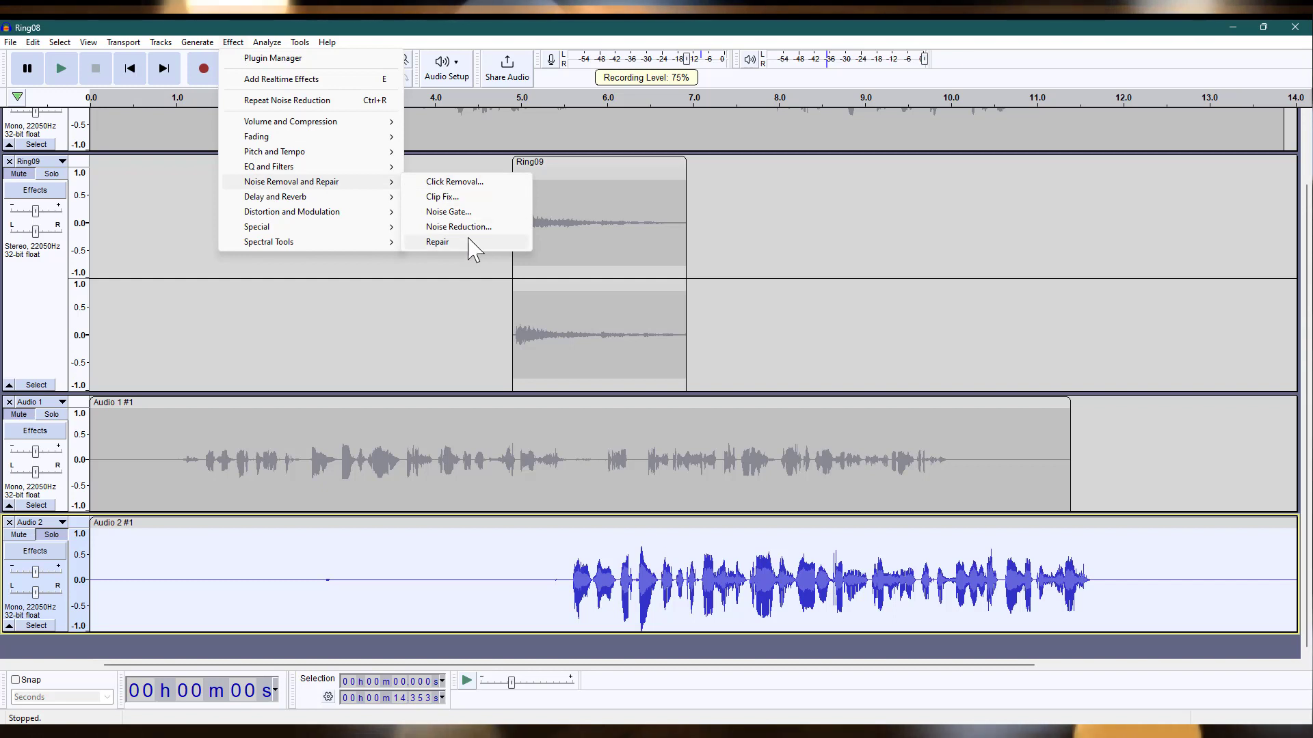
pyautogui.click(458, 227)
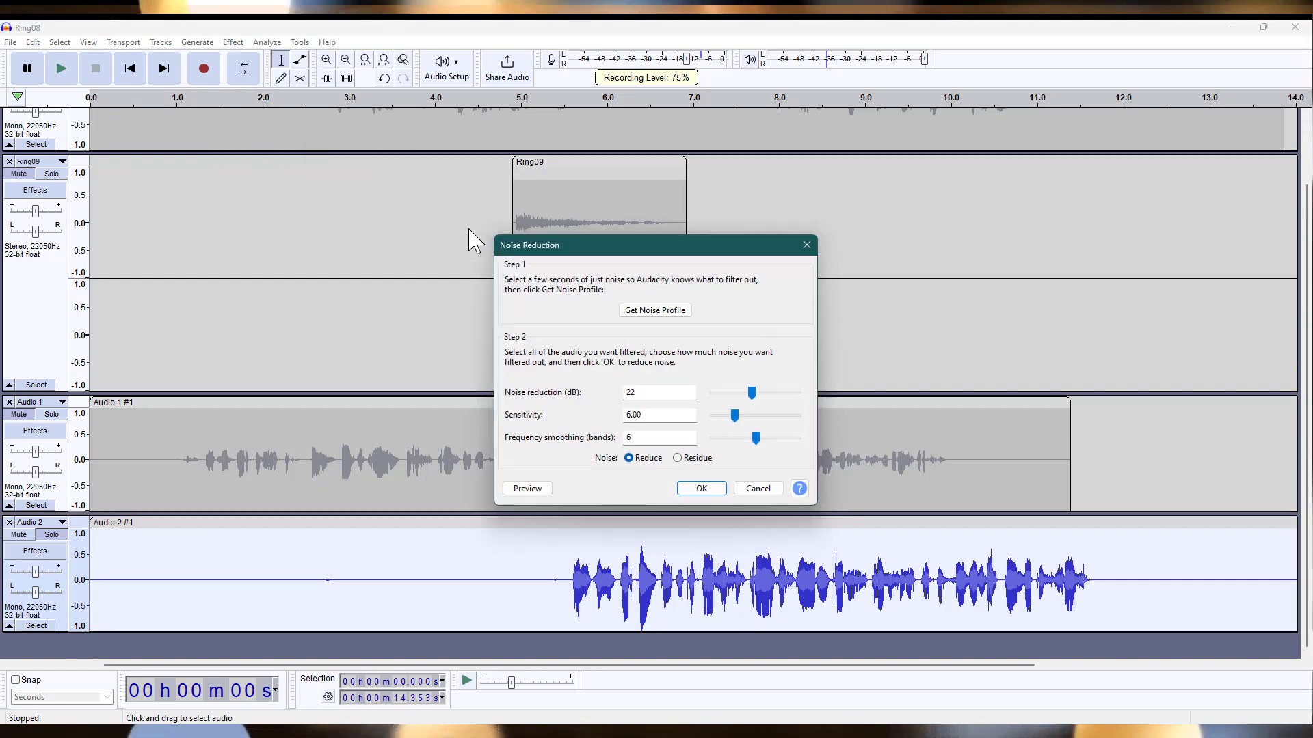
pyautogui.moveTo(539, 252); pyautogui.dragTo(344, 177)
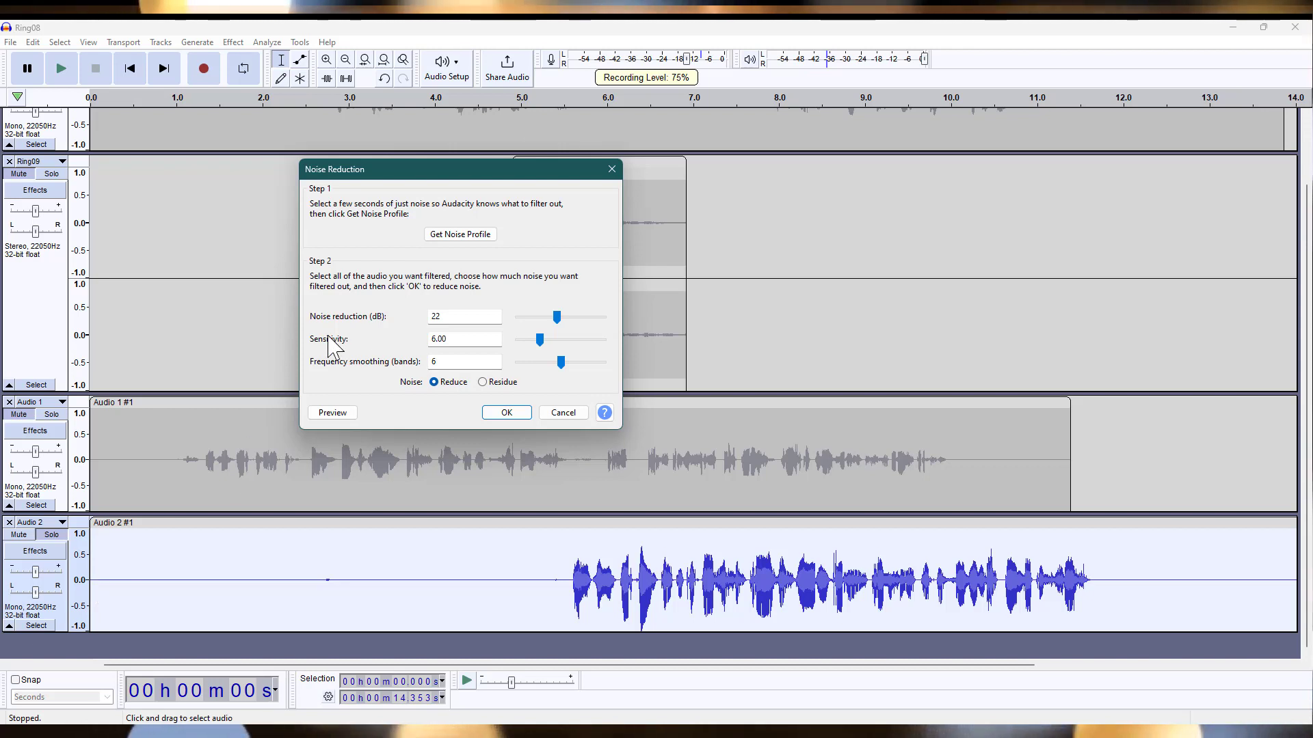
pyautogui.click(457, 316)
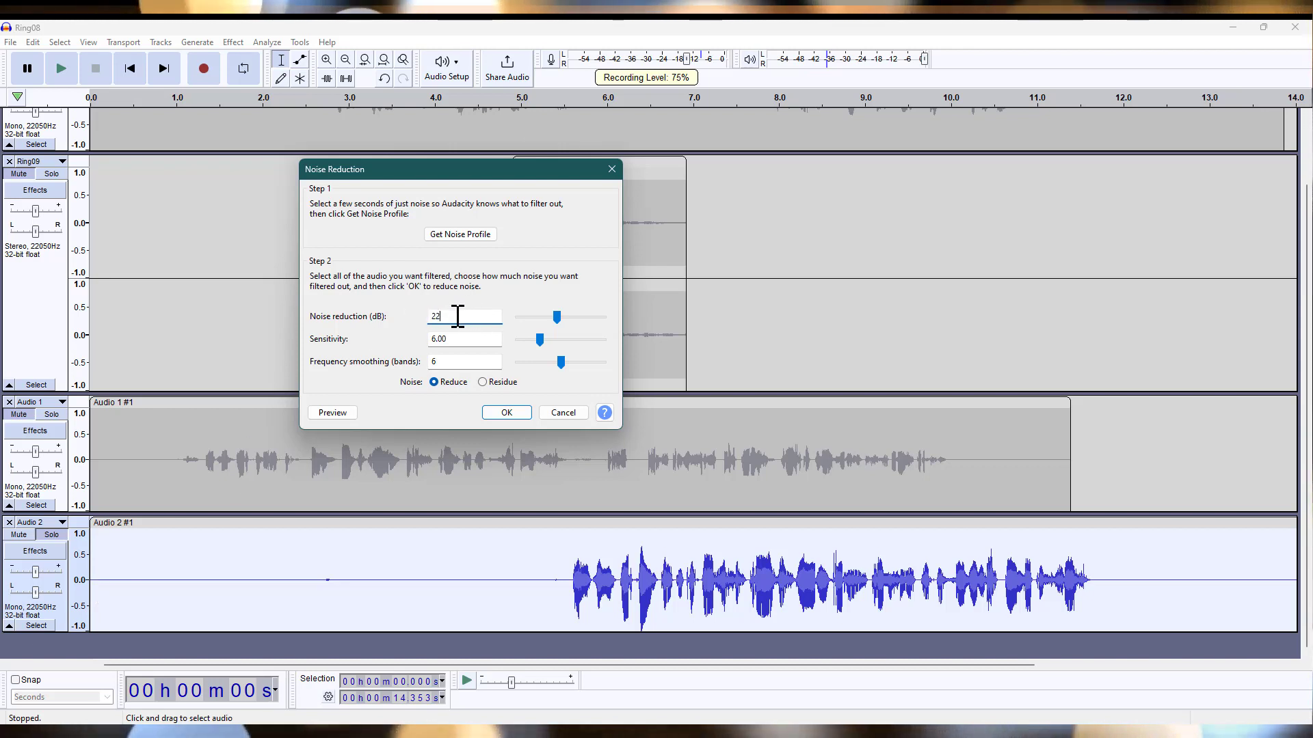
pyautogui.moveTo(460, 316); pyautogui.dragTo(427, 316)
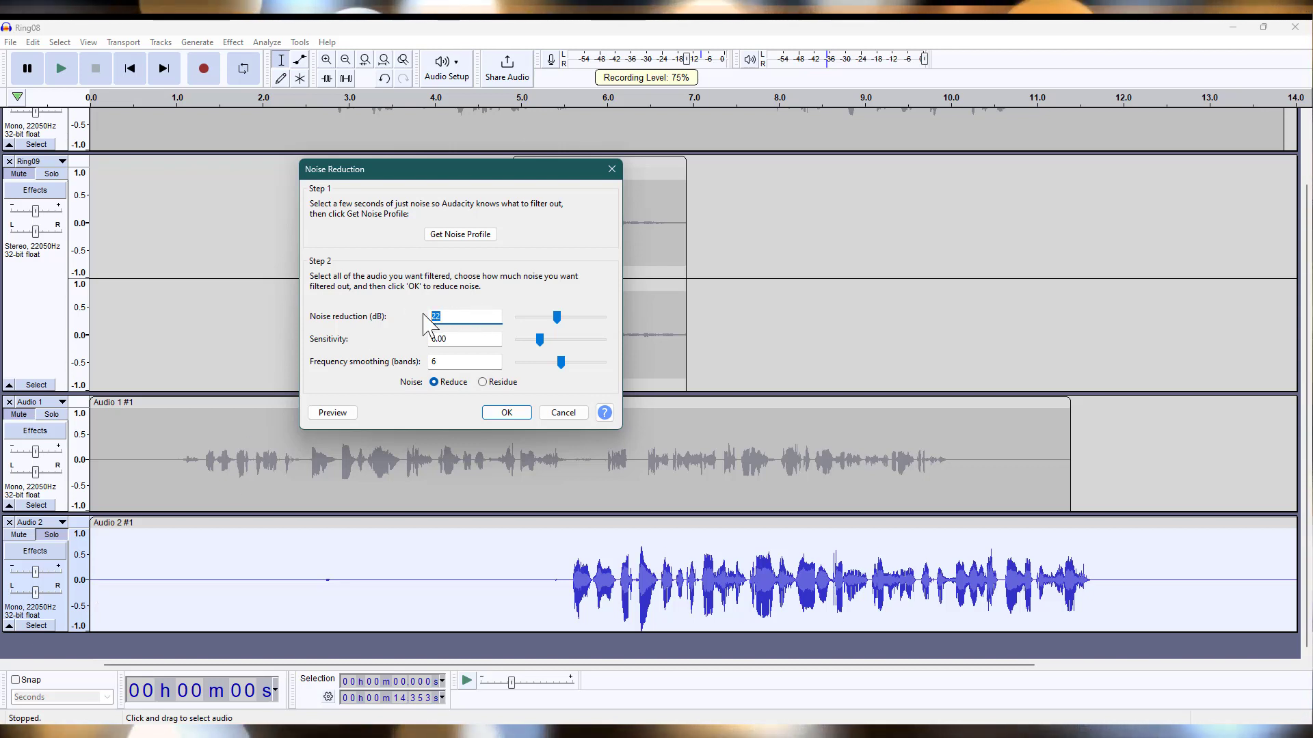
pyautogui.click(464, 316)
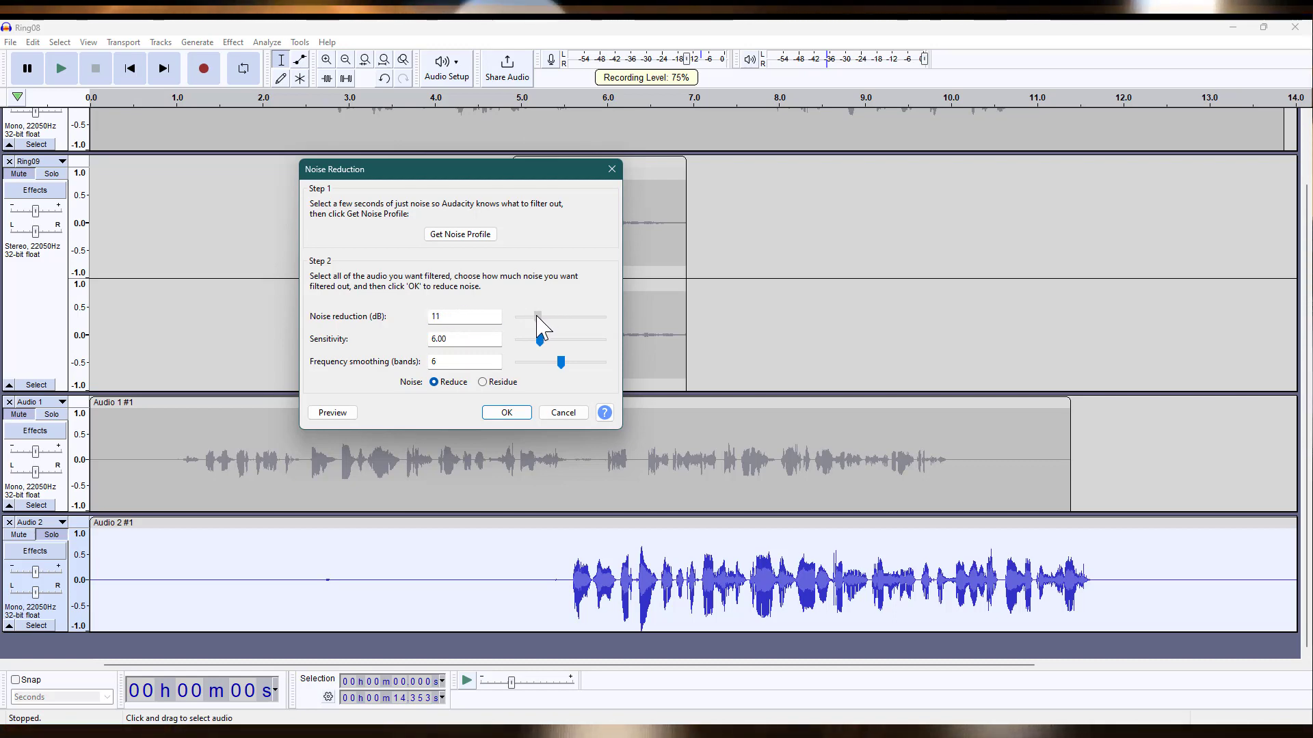
pyautogui.click(506, 413)
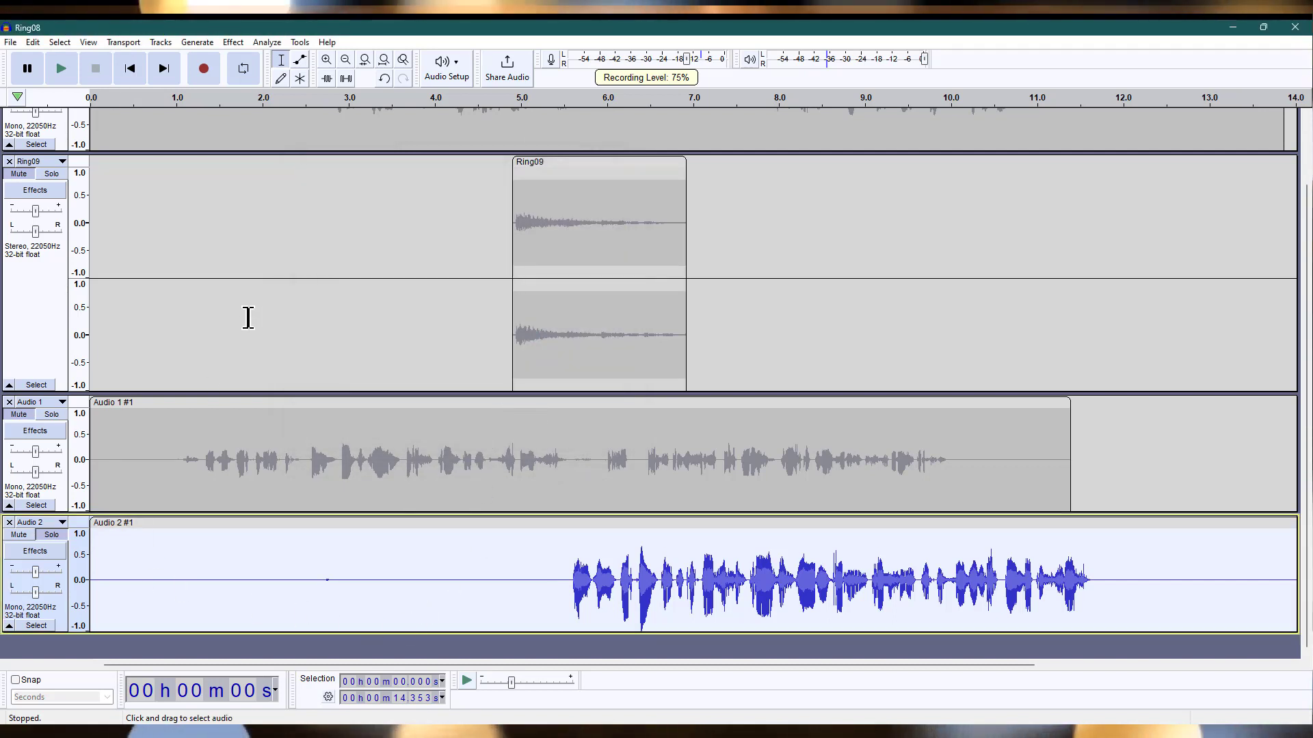
pyautogui.press('space')
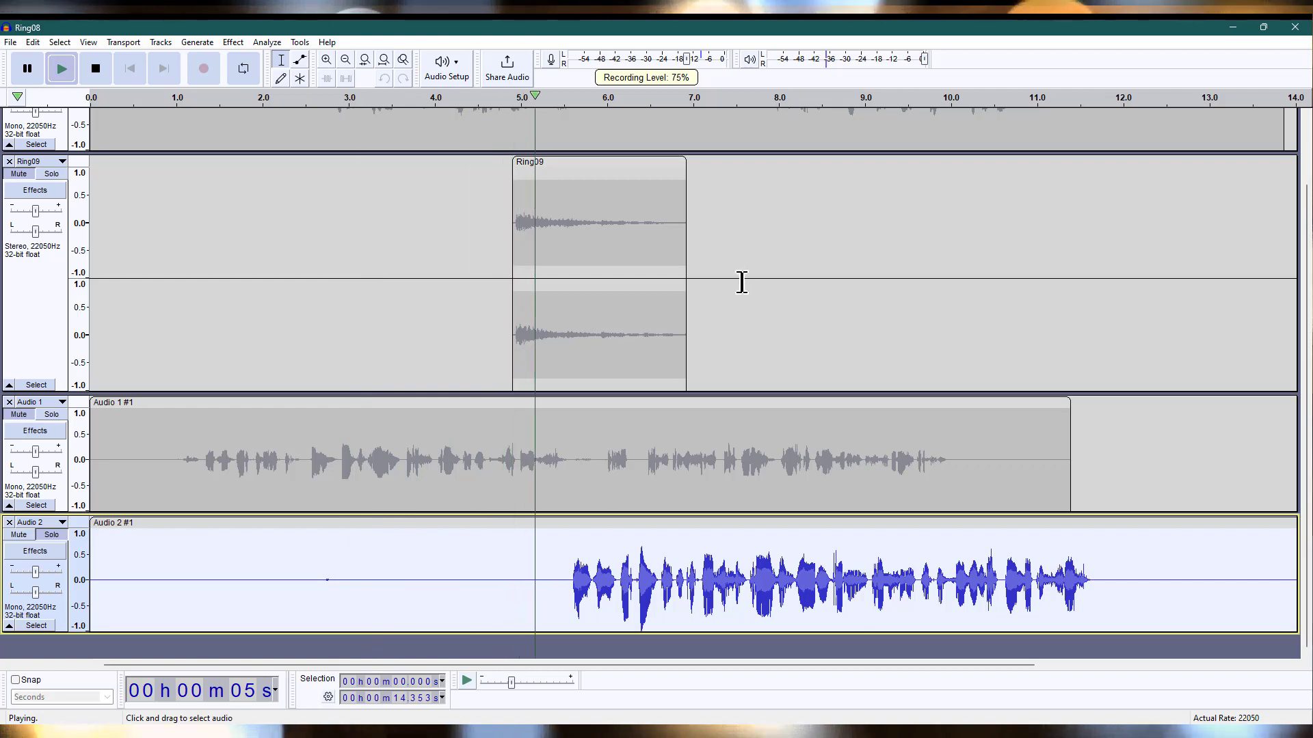
pyautogui.press('space')
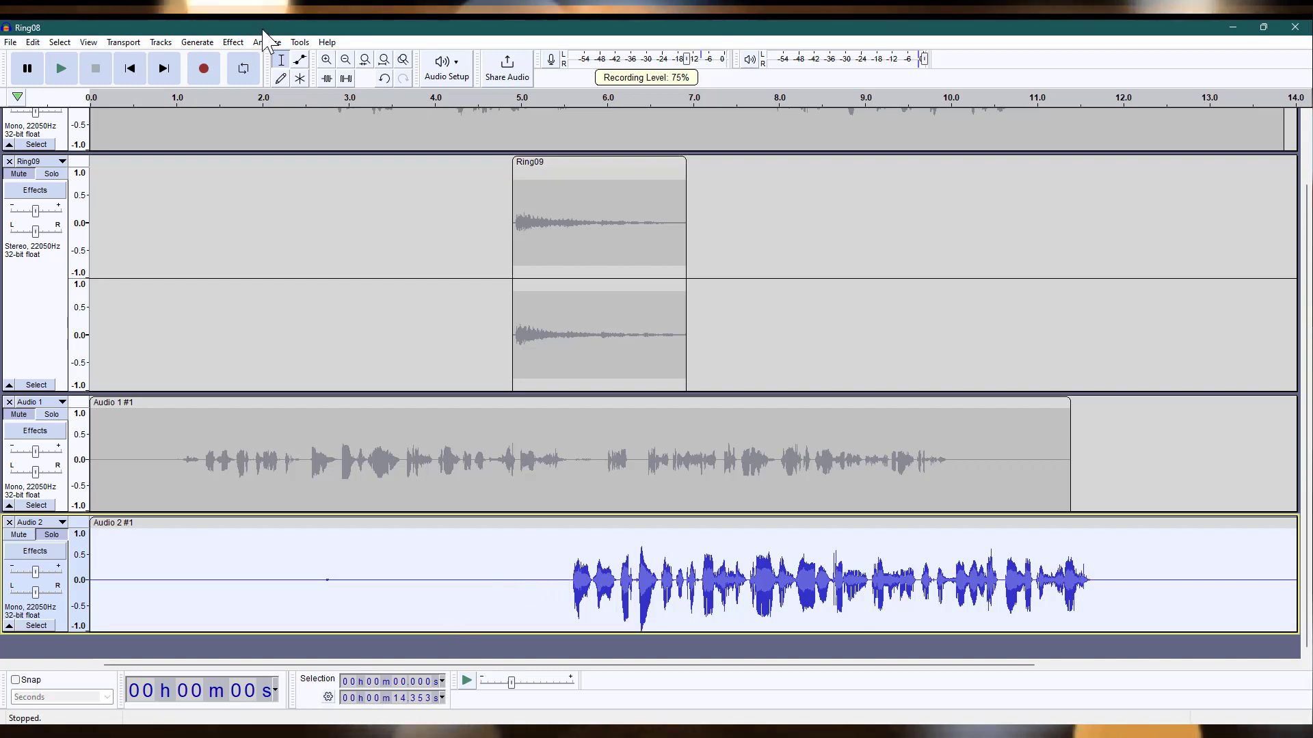
# Reopen Noise Reduction for the whole Audio 2 track and raise the noise reduction amount above 12 dB.
pyautogui.click(233, 43)
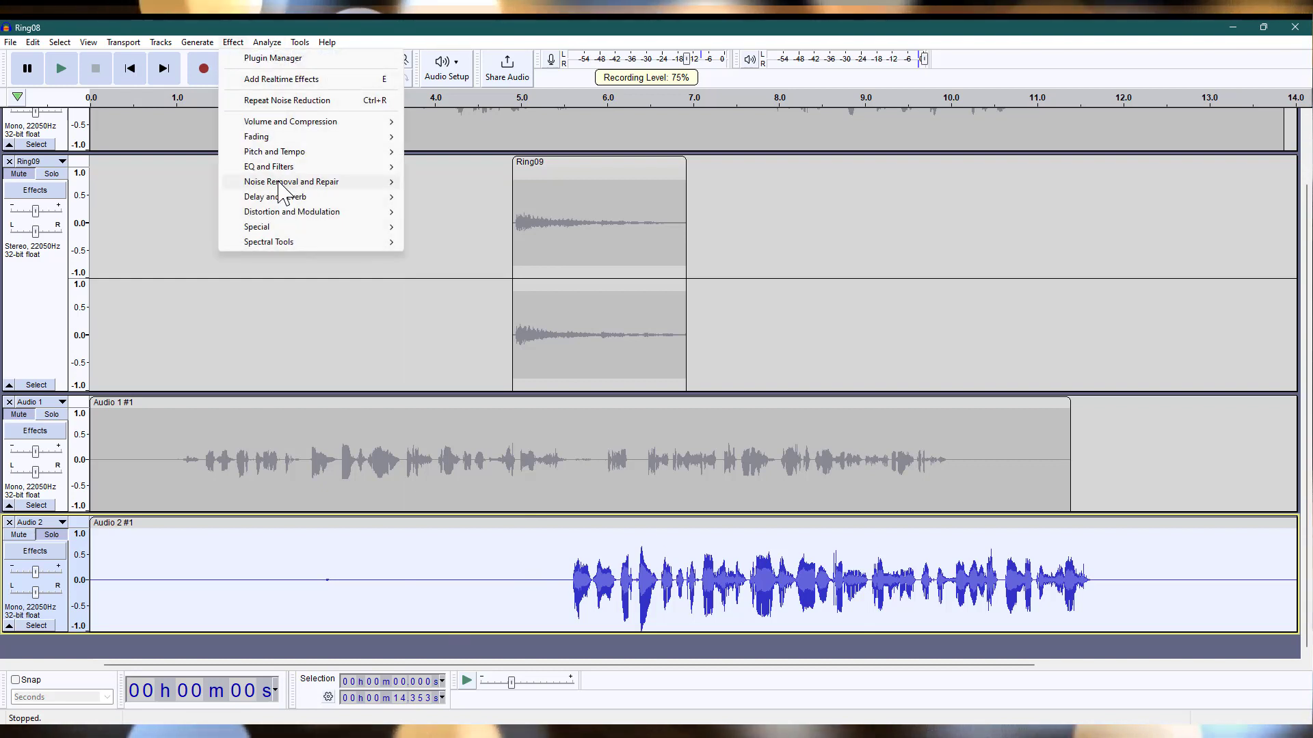
pyautogui.moveTo(277, 183)
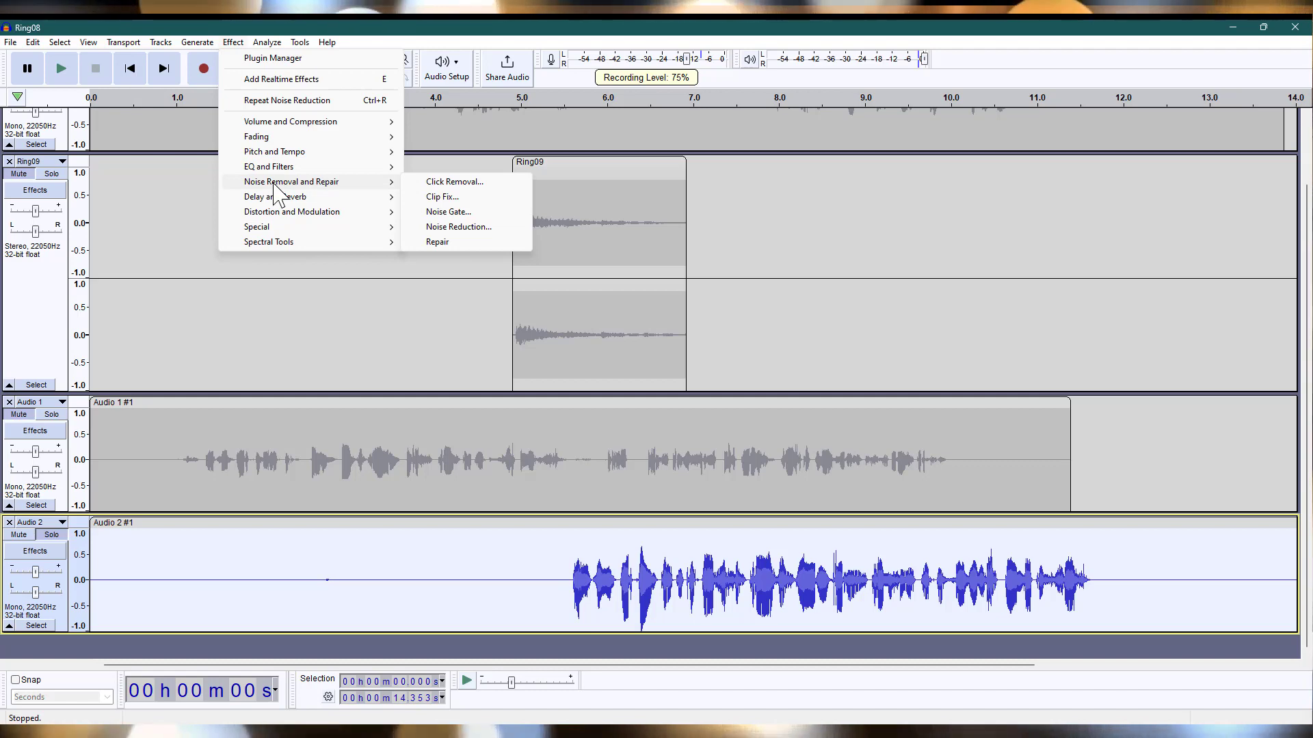
pyautogui.click(457, 227)
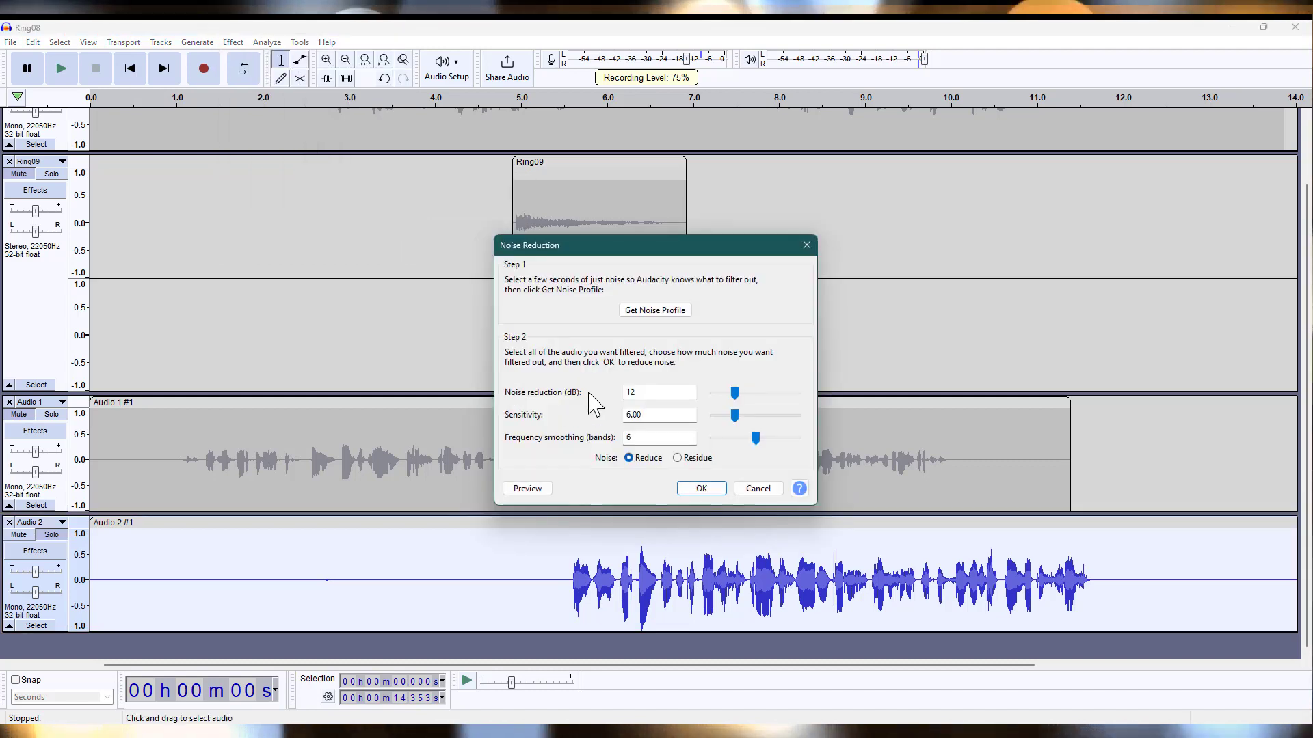
pyautogui.moveTo(734, 393); pyautogui.dragTo(751, 395)
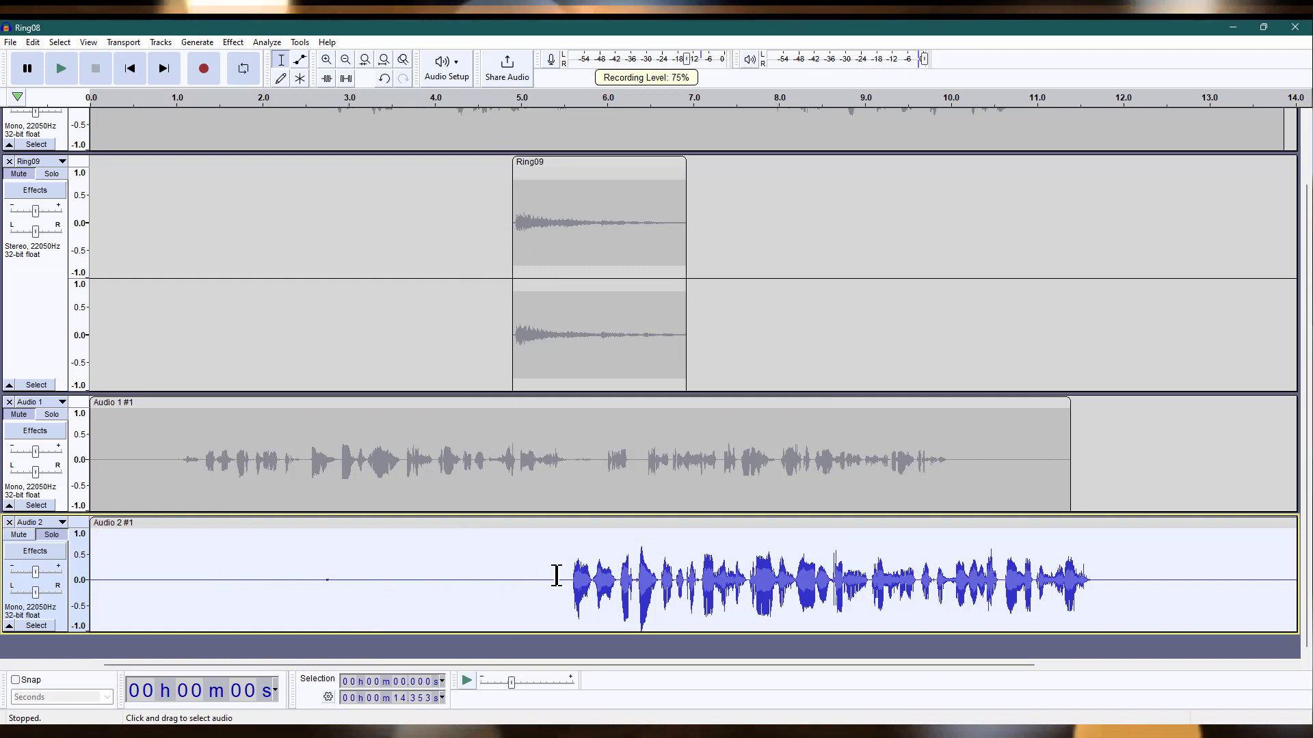
# Try two selections of the silence before the speech in Audio 2, from 0 and from 3.033 seconds, each ending at 5.590 seconds.
pyautogui.moveTo(571, 579); pyautogui.dragTo(81, 589)
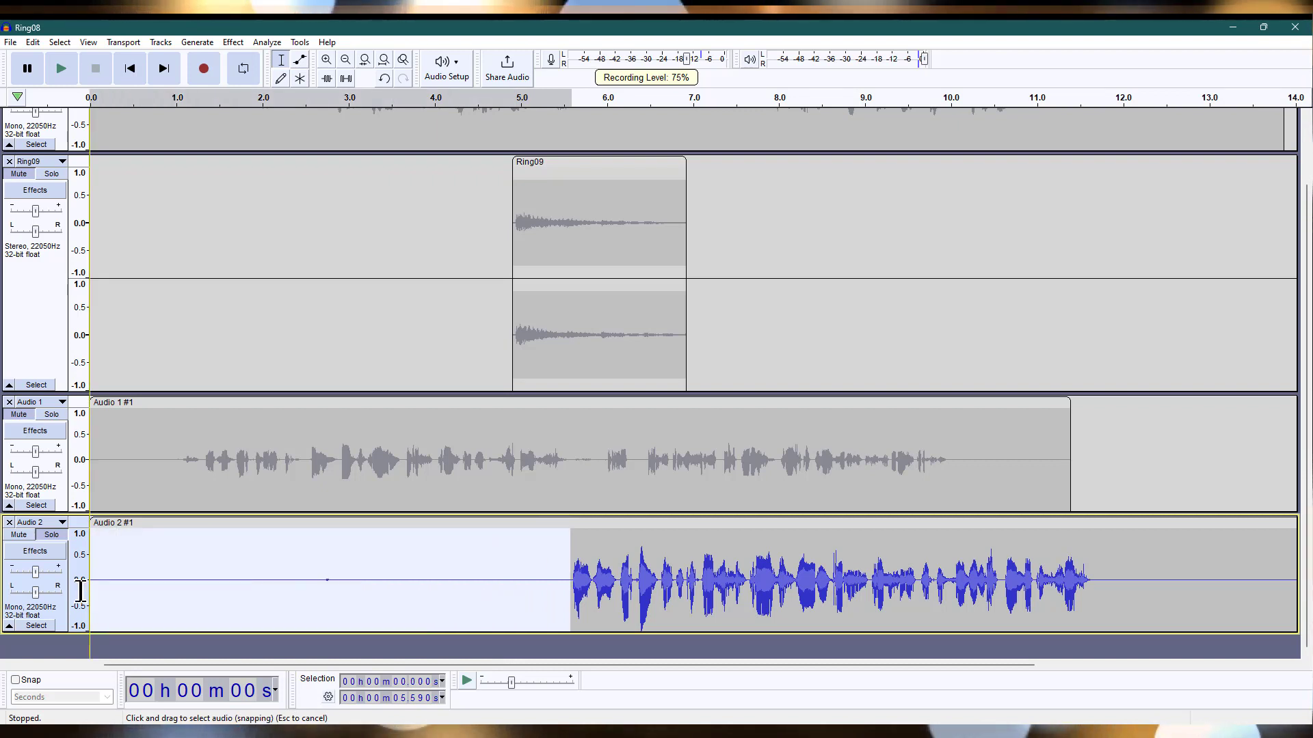
pyautogui.click(36, 625)
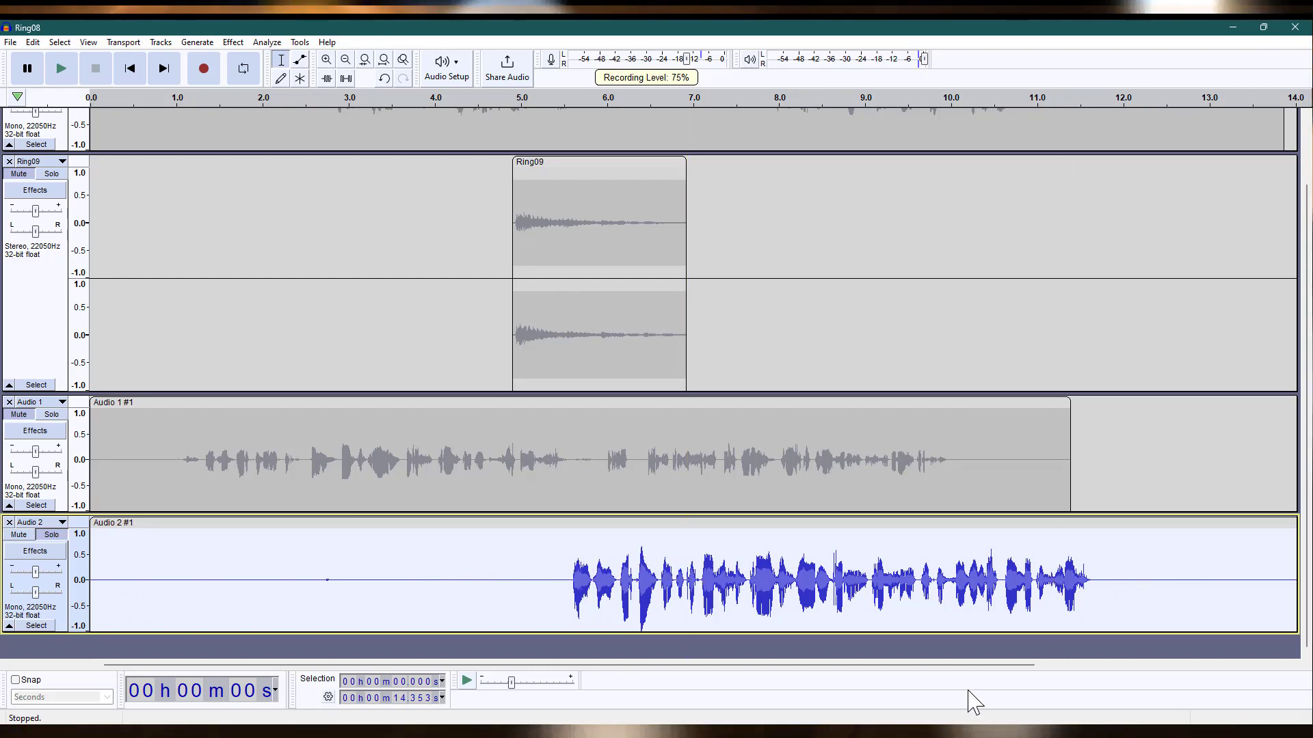
pyautogui.moveTo(984, 677); pyautogui.dragTo(1106, 682)
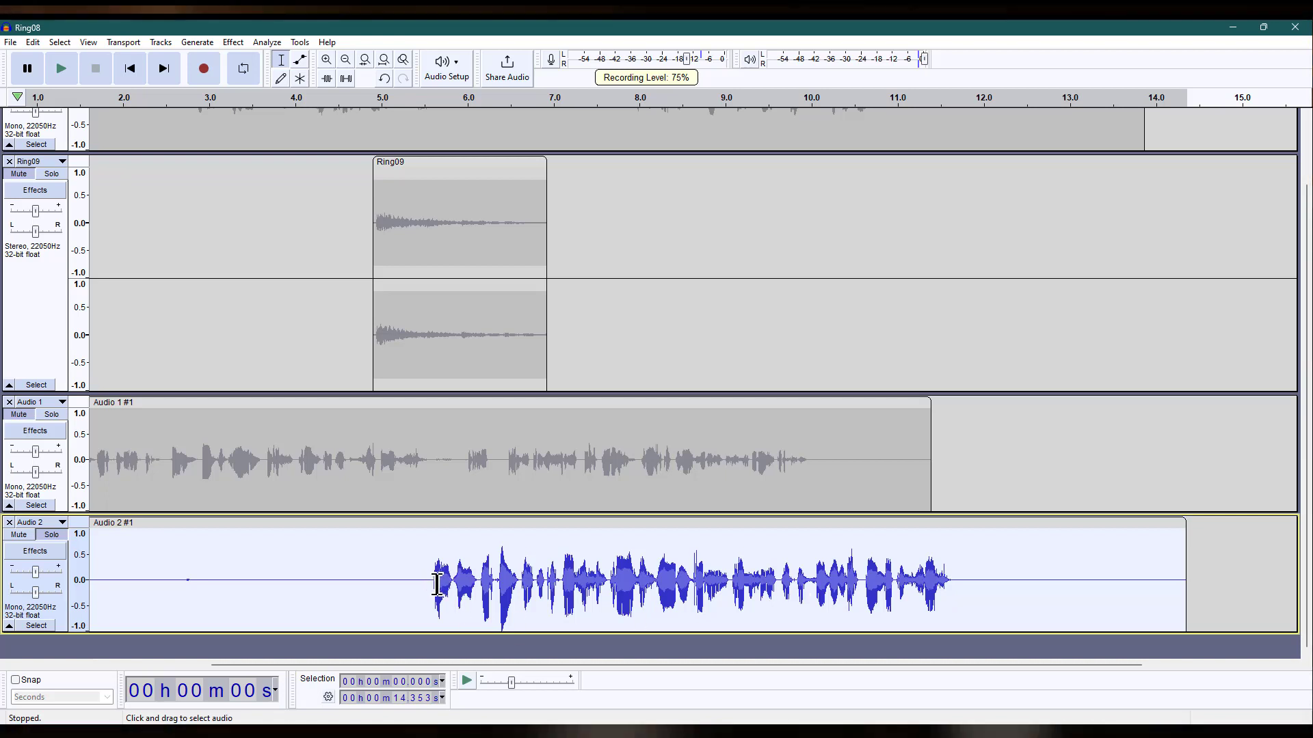
pyautogui.moveTo(430, 585); pyautogui.dragTo(211, 590)
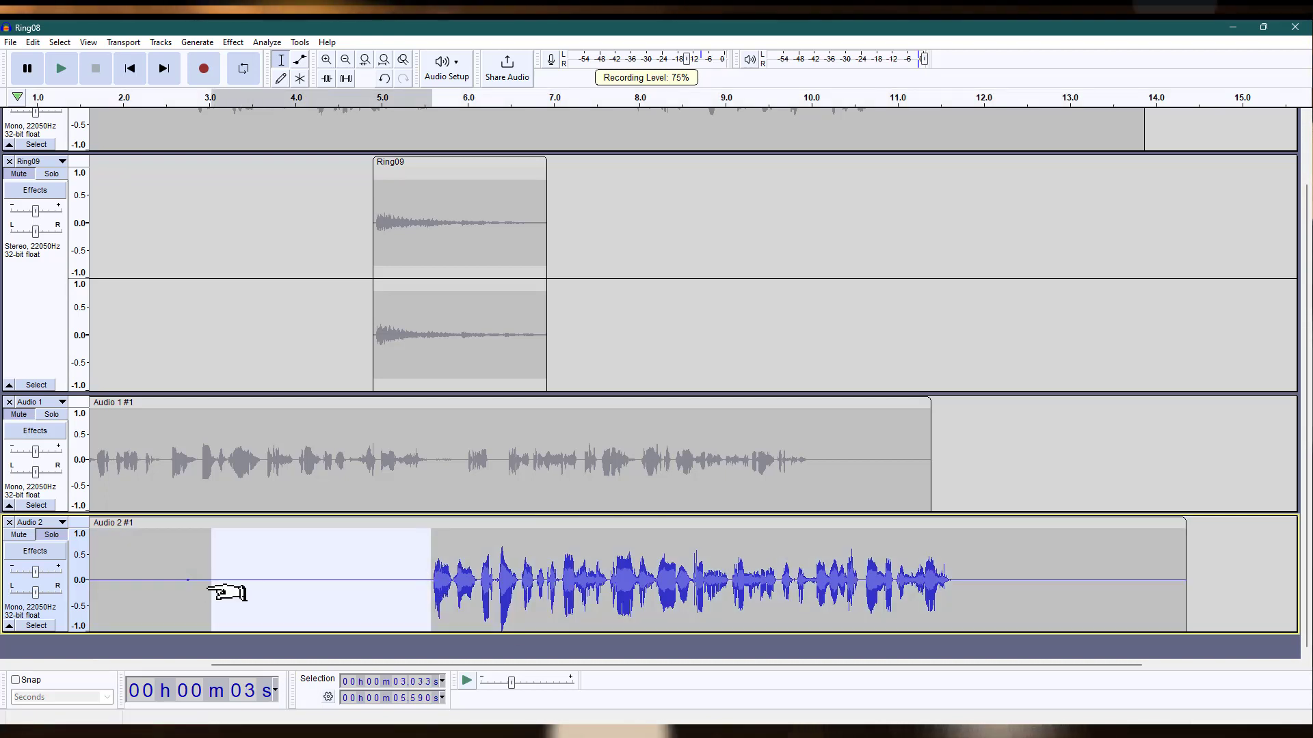
pyautogui.click(36, 625)
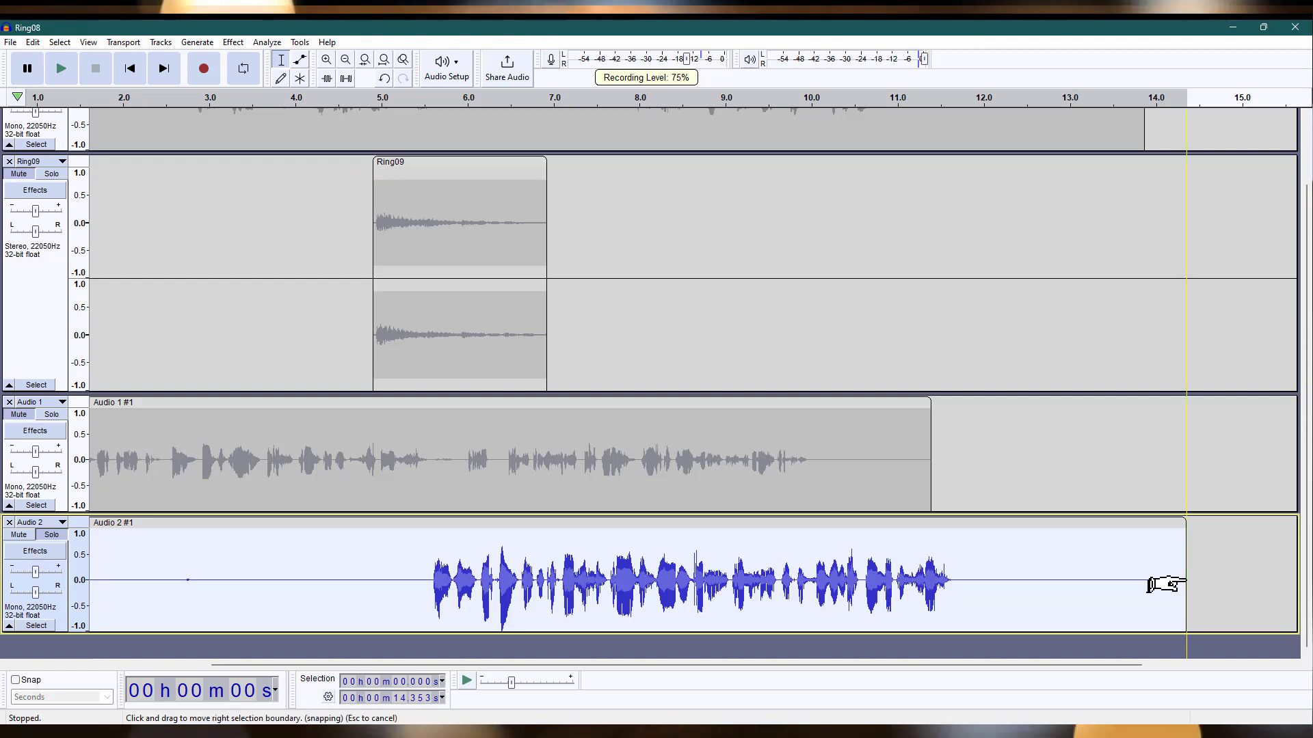
# Select the silent tail of Audio 2 from 11.681 to 14.353 seconds and capture it as the noise profile for Noise Reduction.
pyautogui.moveTo(1167, 586)
pyautogui.mouseDown()
pyautogui.moveTo(951, 588)
pyautogui.moveTo(1182, 581)
pyautogui.mouseUp()
pyautogui.click(967, 585)
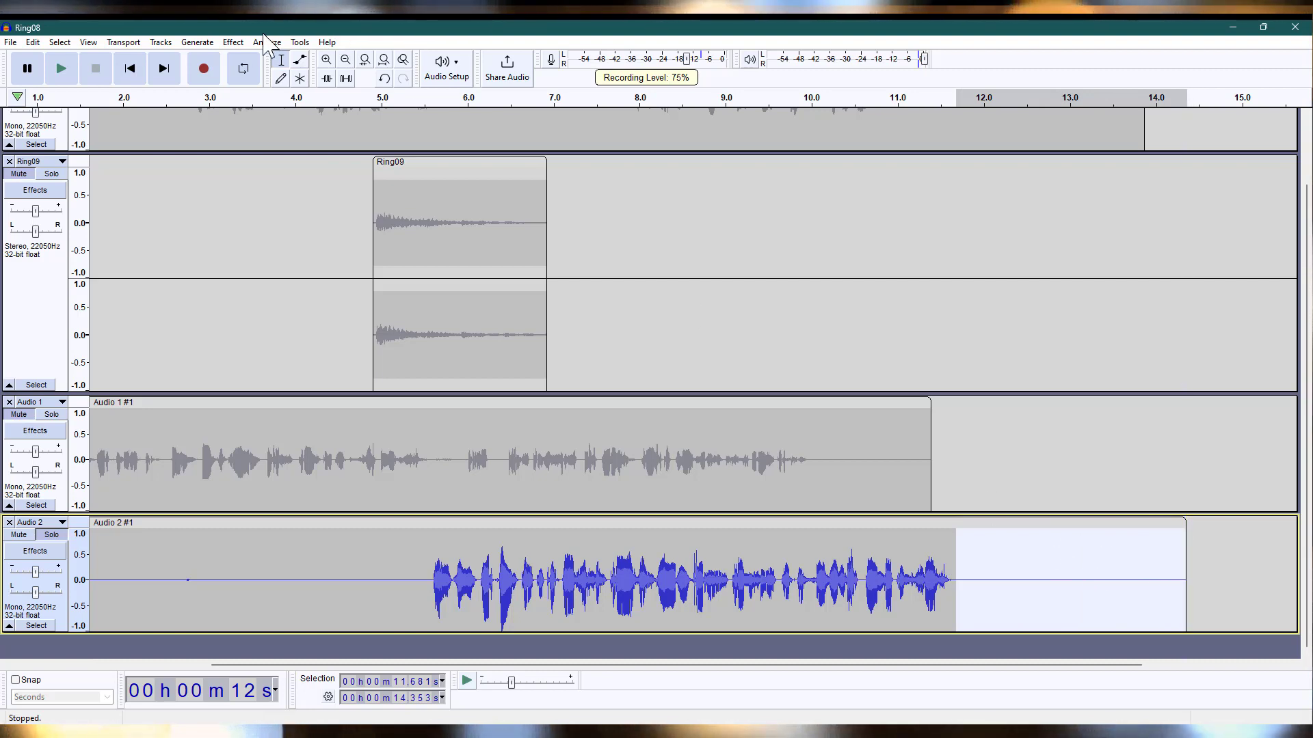
pyautogui.click(233, 42)
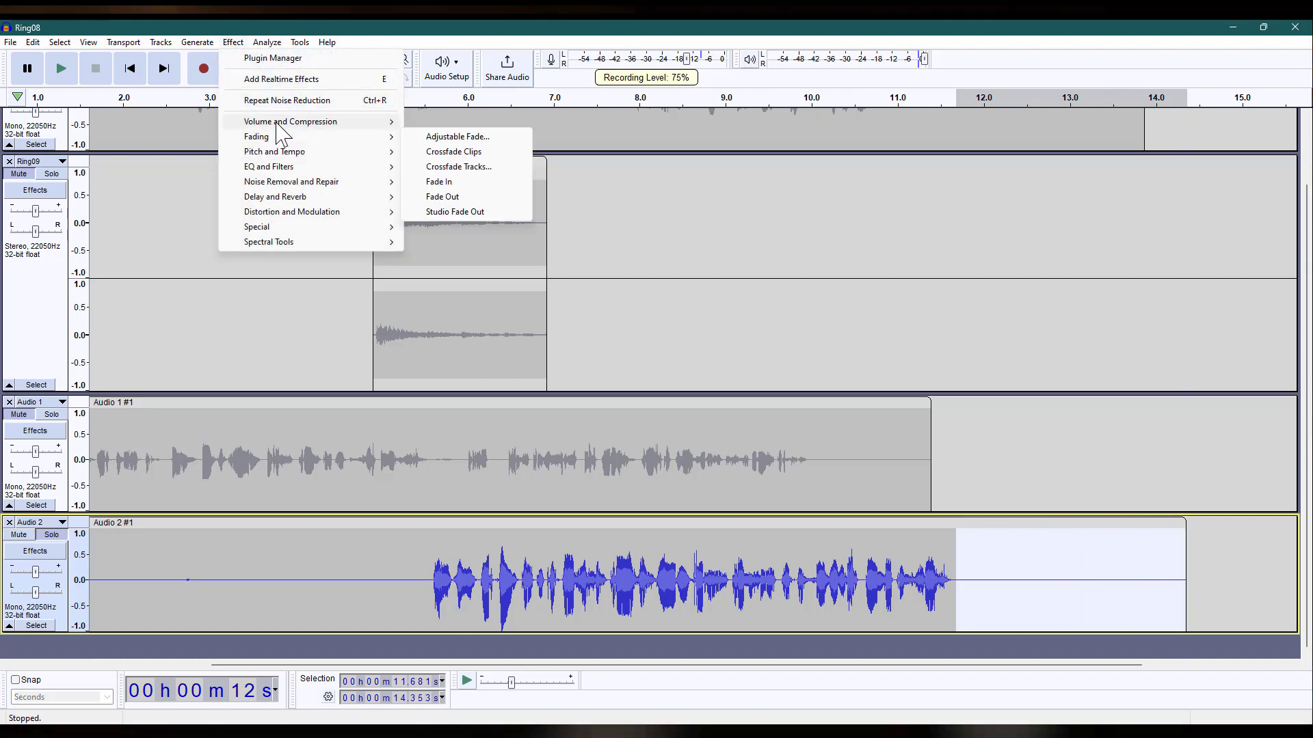
pyautogui.moveTo(292, 183)
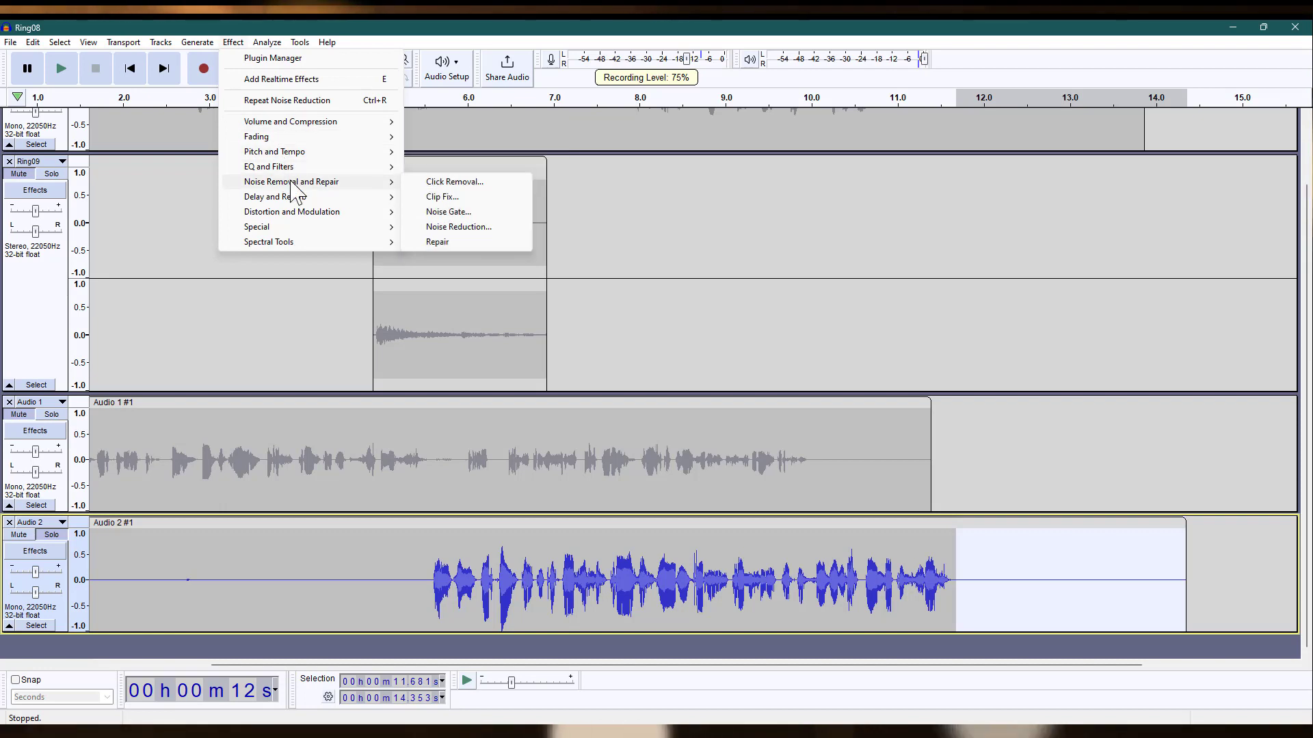
pyautogui.click(458, 228)
pyautogui.click(655, 311)
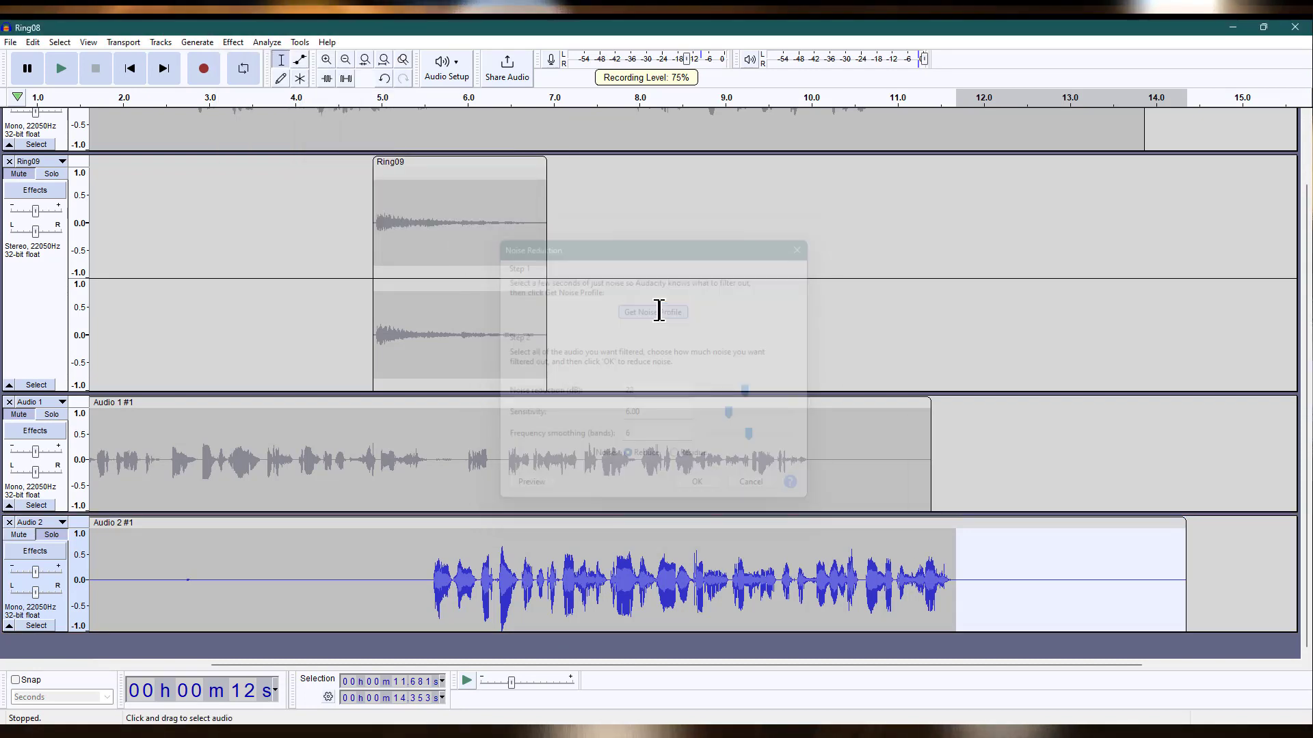
# Apply Noise Reduction at 22 dB, sensitivity 6.00 and frequency smoothing 6 to the whole of Audio 2.
pyautogui.click(57, 614)
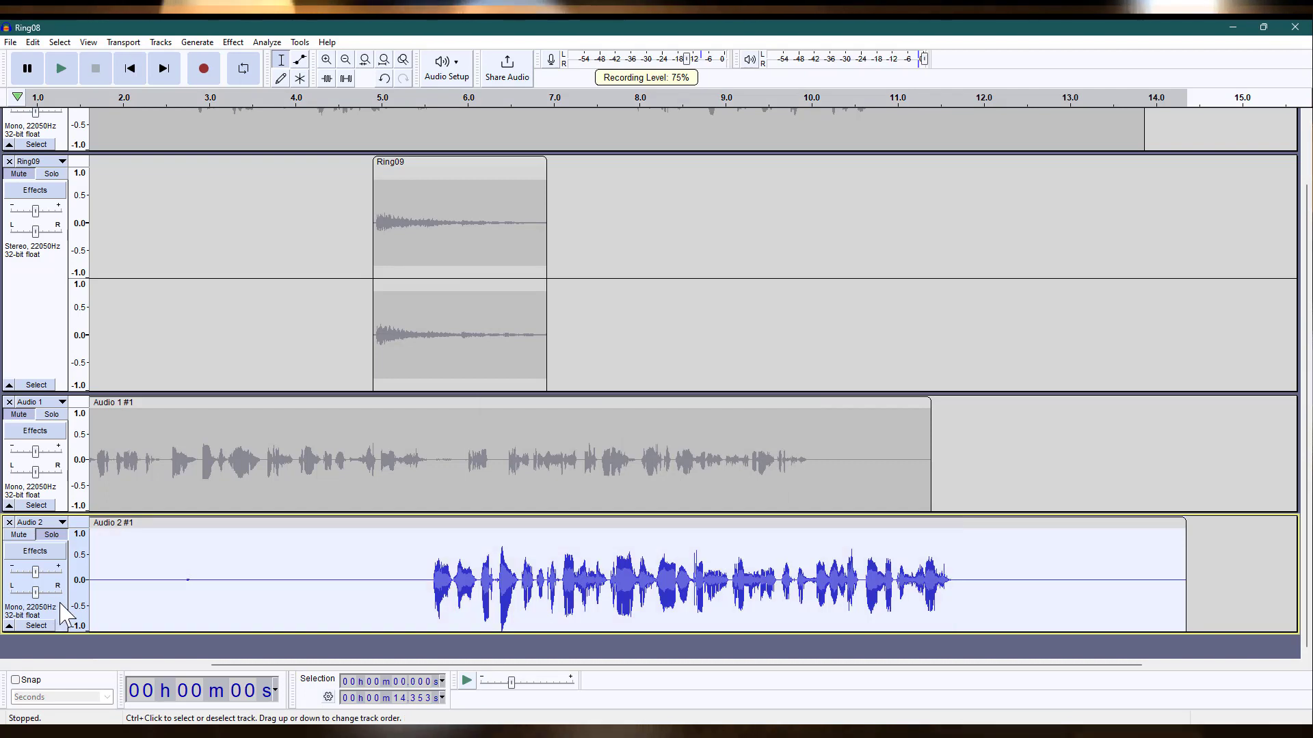
pyautogui.click(233, 43)
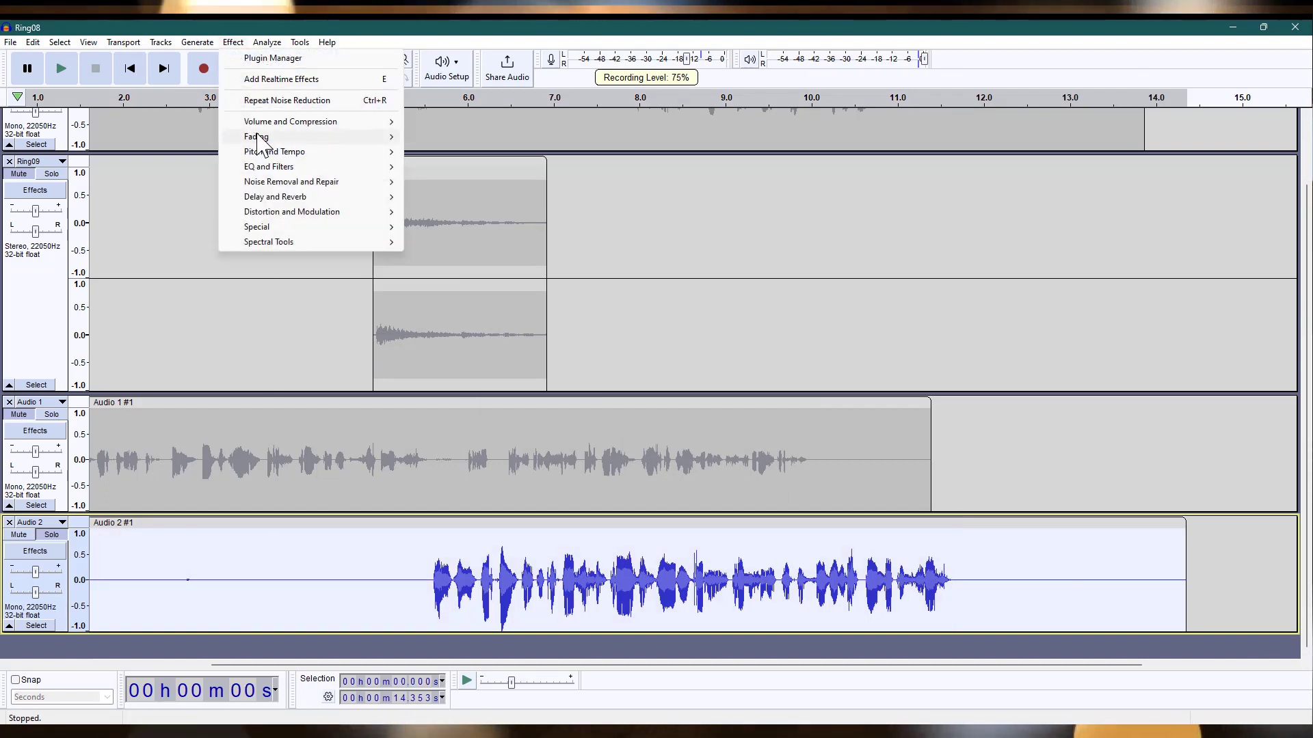
pyautogui.moveTo(315, 182)
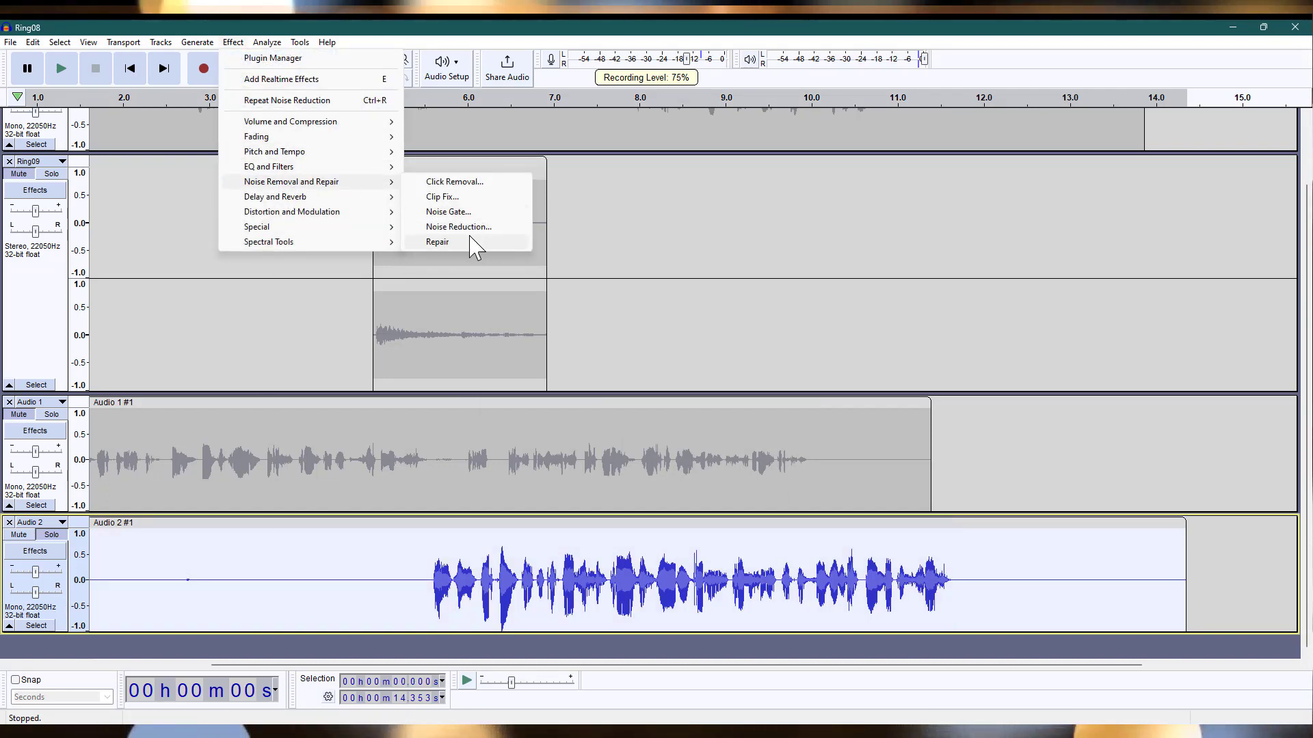
pyautogui.click(454, 227)
pyautogui.click(650, 394)
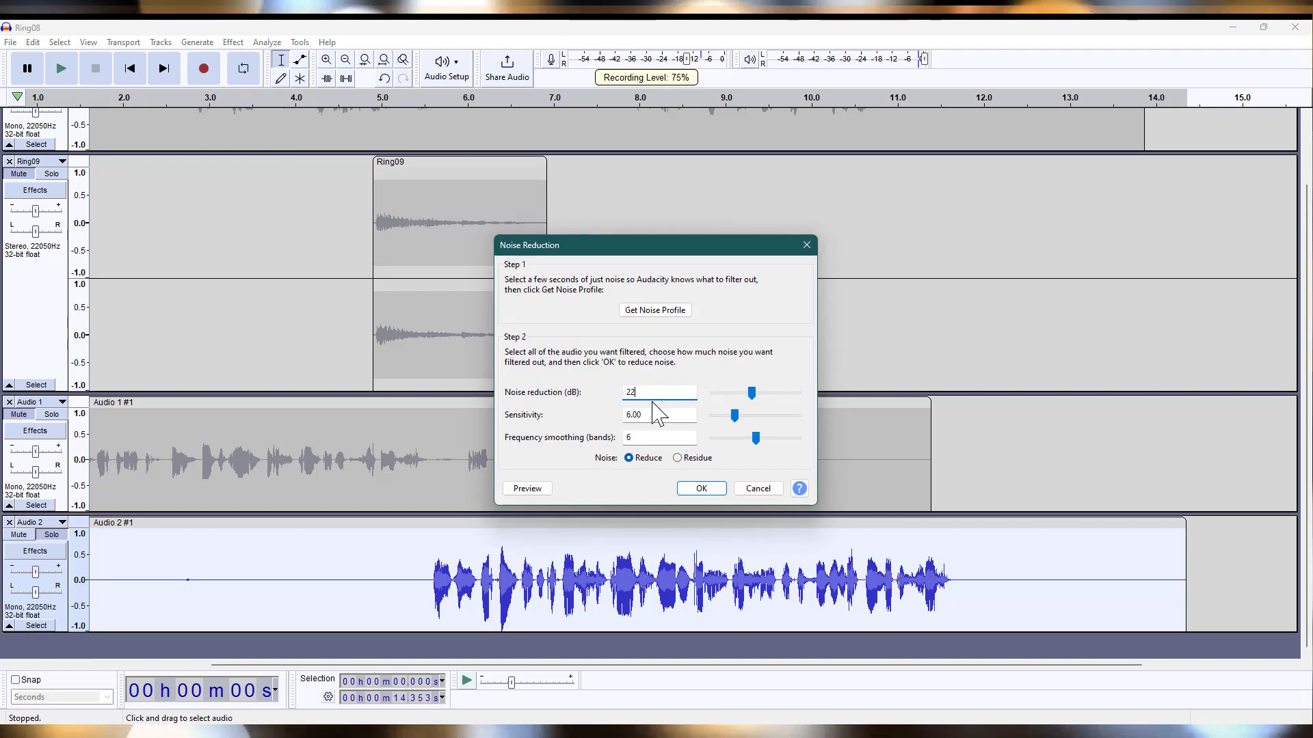
pyautogui.click(704, 490)
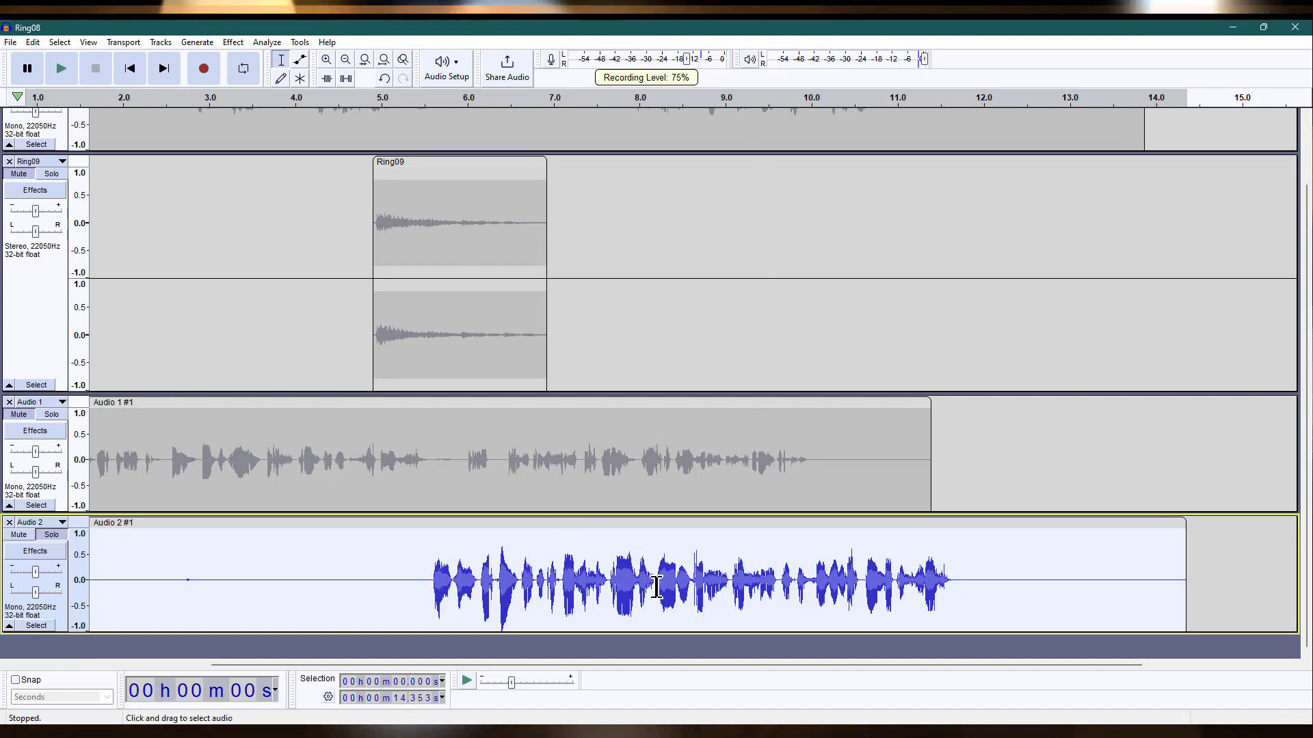
# Select the speech in Audio 2 from 5.574 to 11.673 seconds, reselect the whole track and play the noise-reduced result.
pyautogui.moveTo(430, 582); pyautogui.dragTo(955, 585)
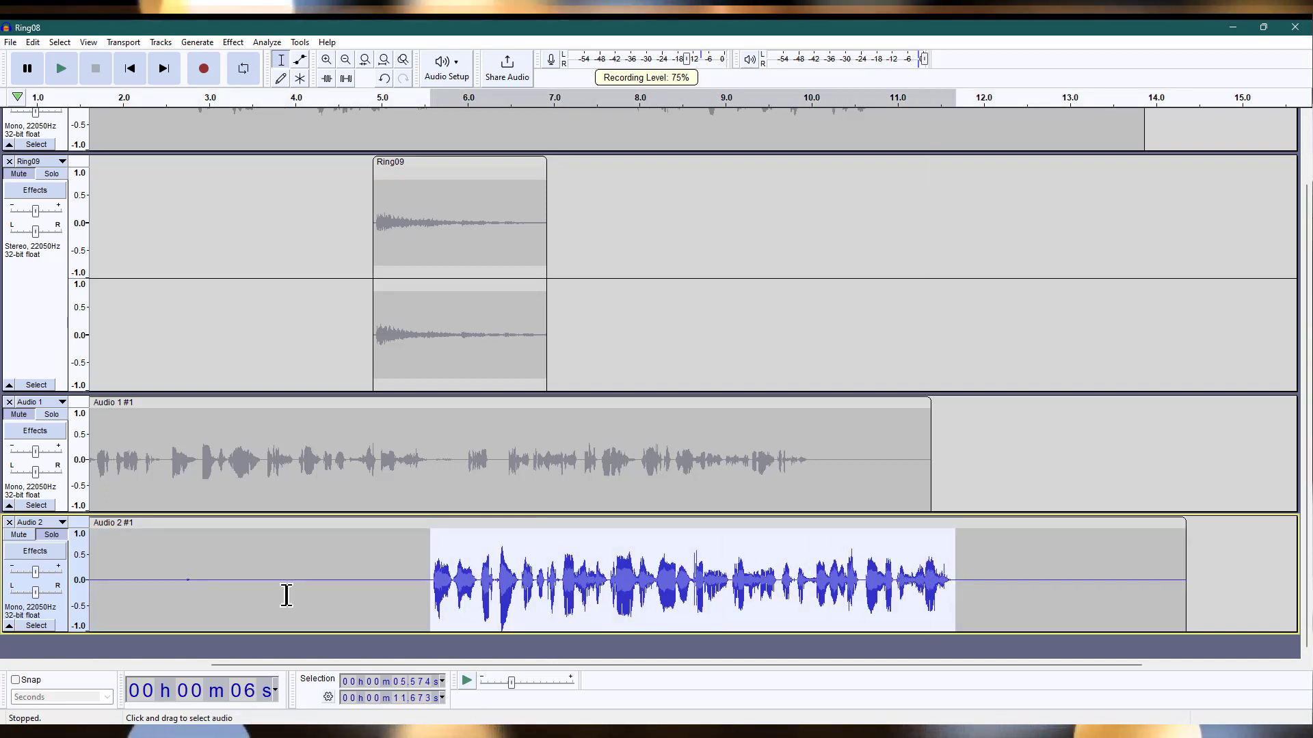
pyautogui.click(55, 613)
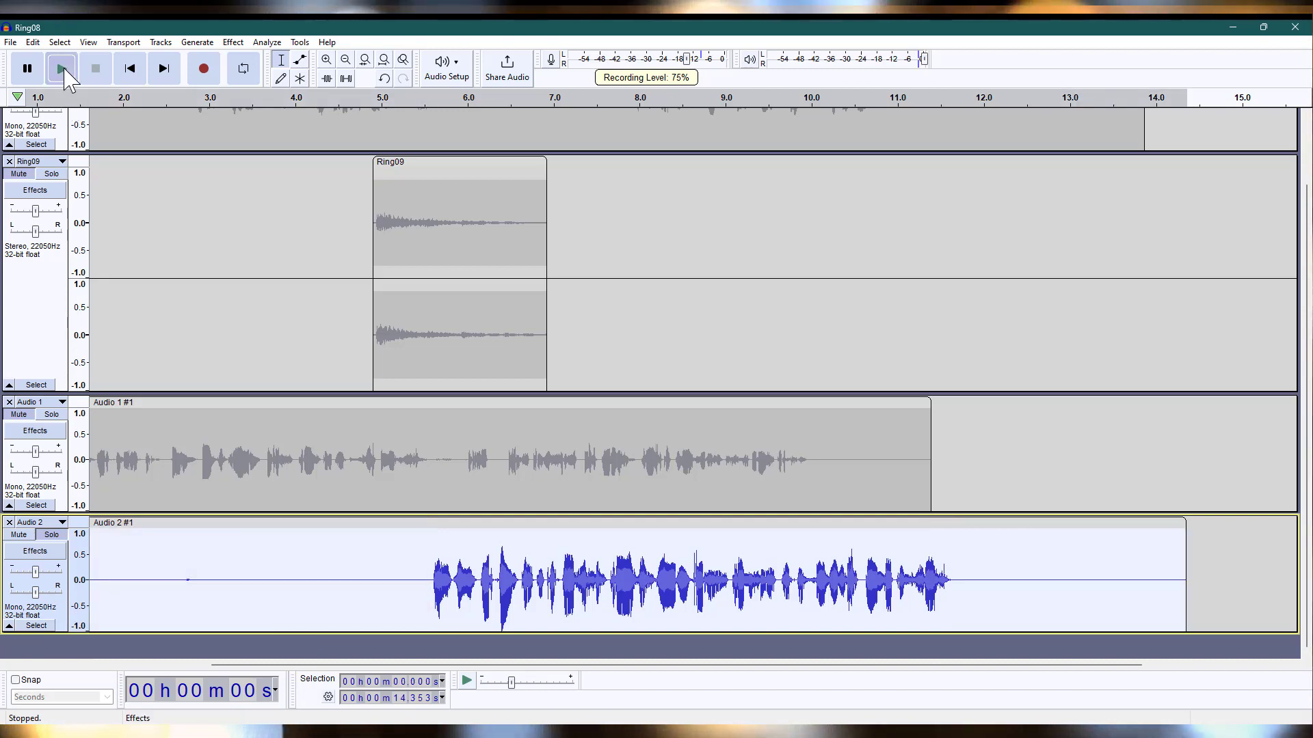
pyautogui.click(65, 73)
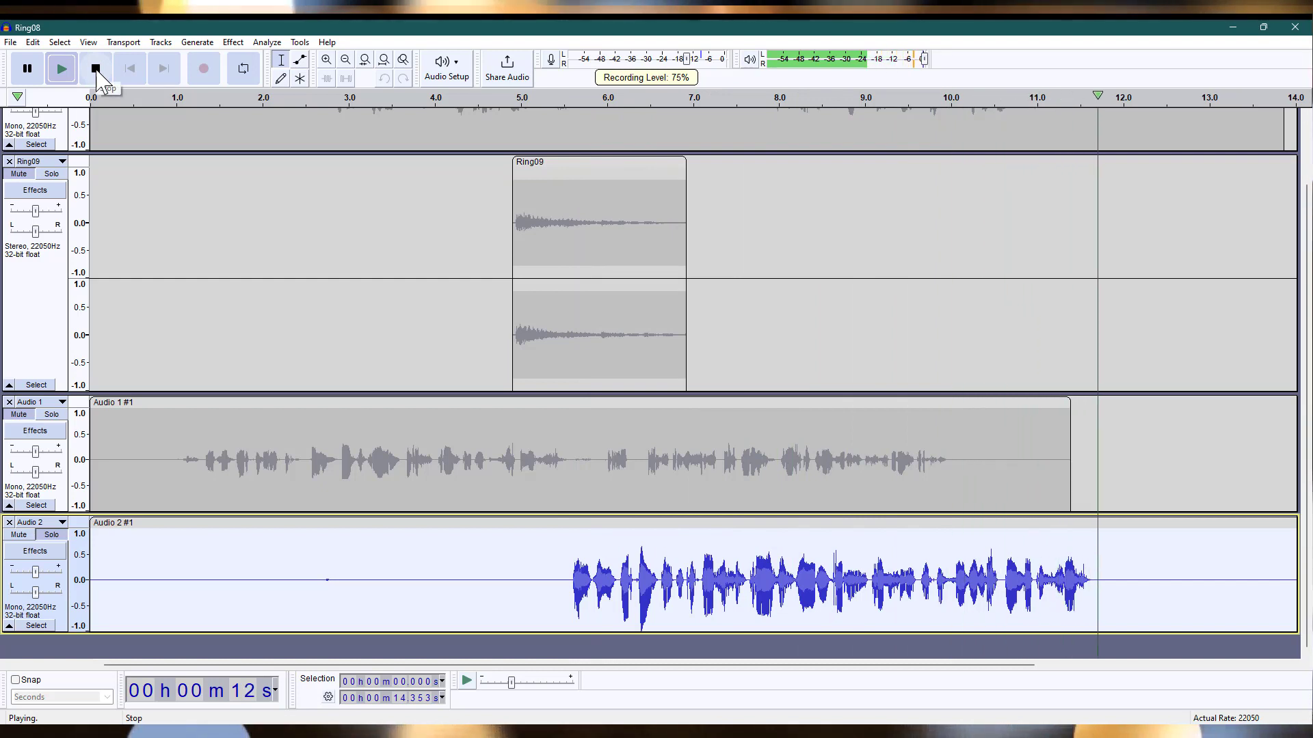
pyautogui.click(96, 69)
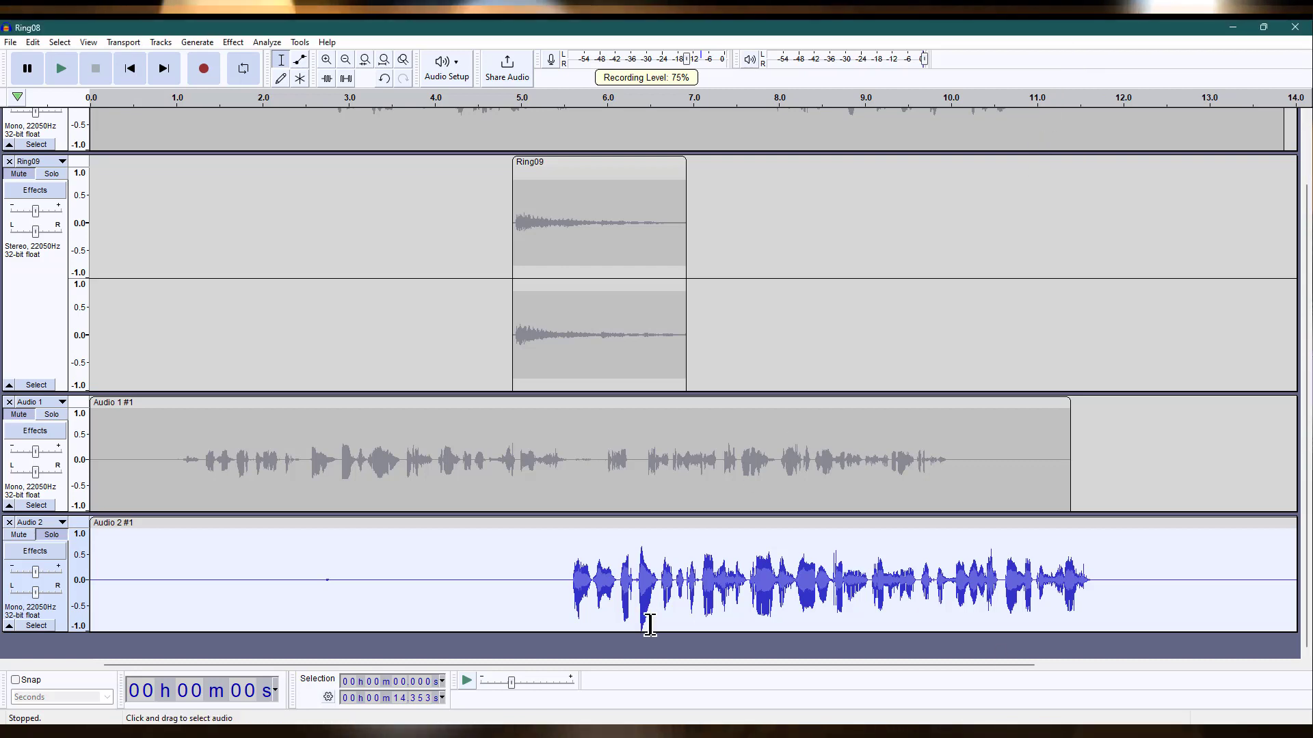
# Try the Limiter on the whole of Audio 2 with Soft Limit, a limit of -7.40 dB, 10.00 ms hold and no make-up gain.
pyautogui.scroll(2, 704, 601)
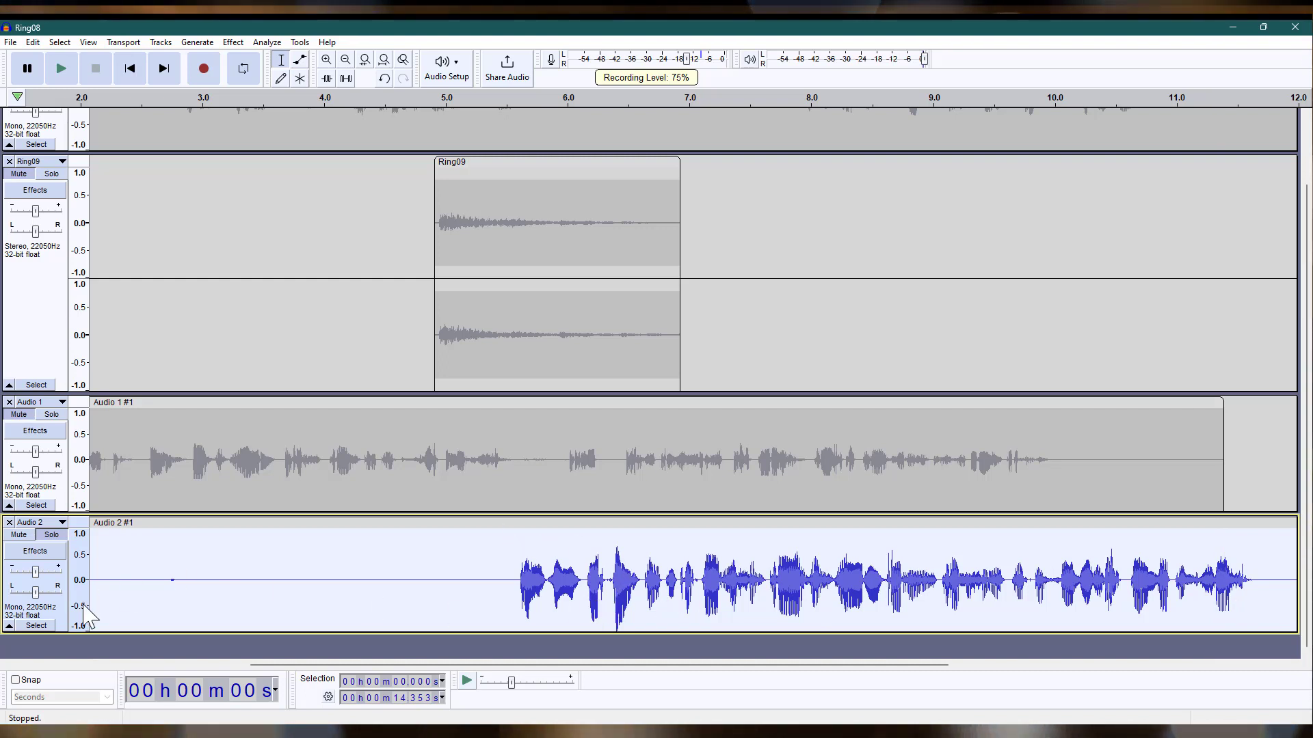
pyautogui.click(233, 43)
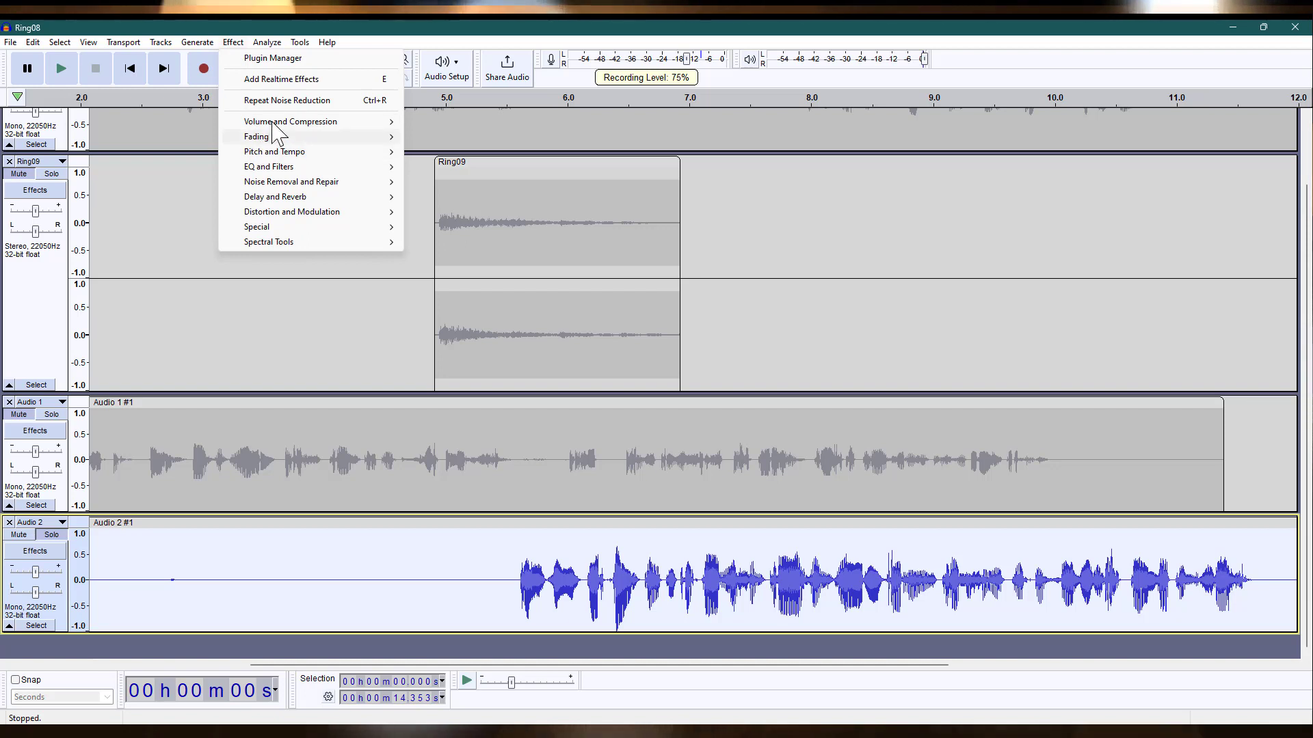
pyautogui.moveTo(288, 124)
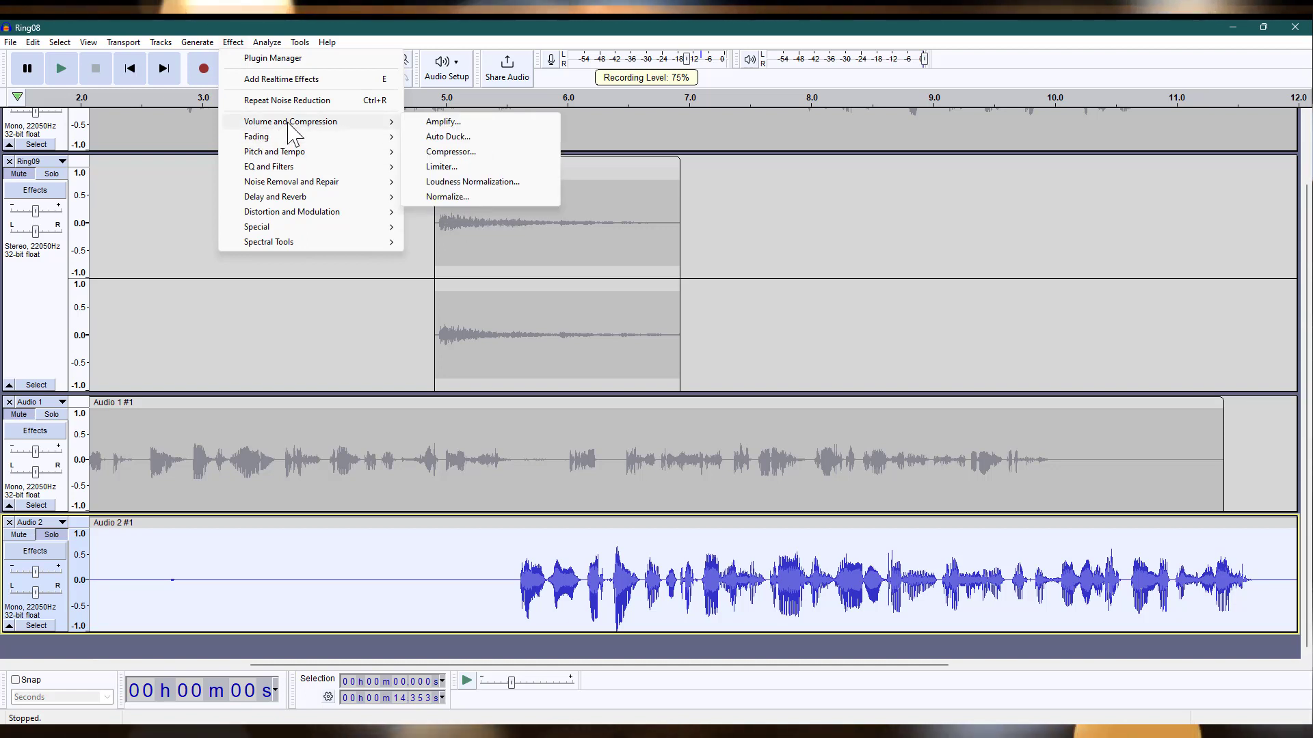
pyautogui.click(465, 168)
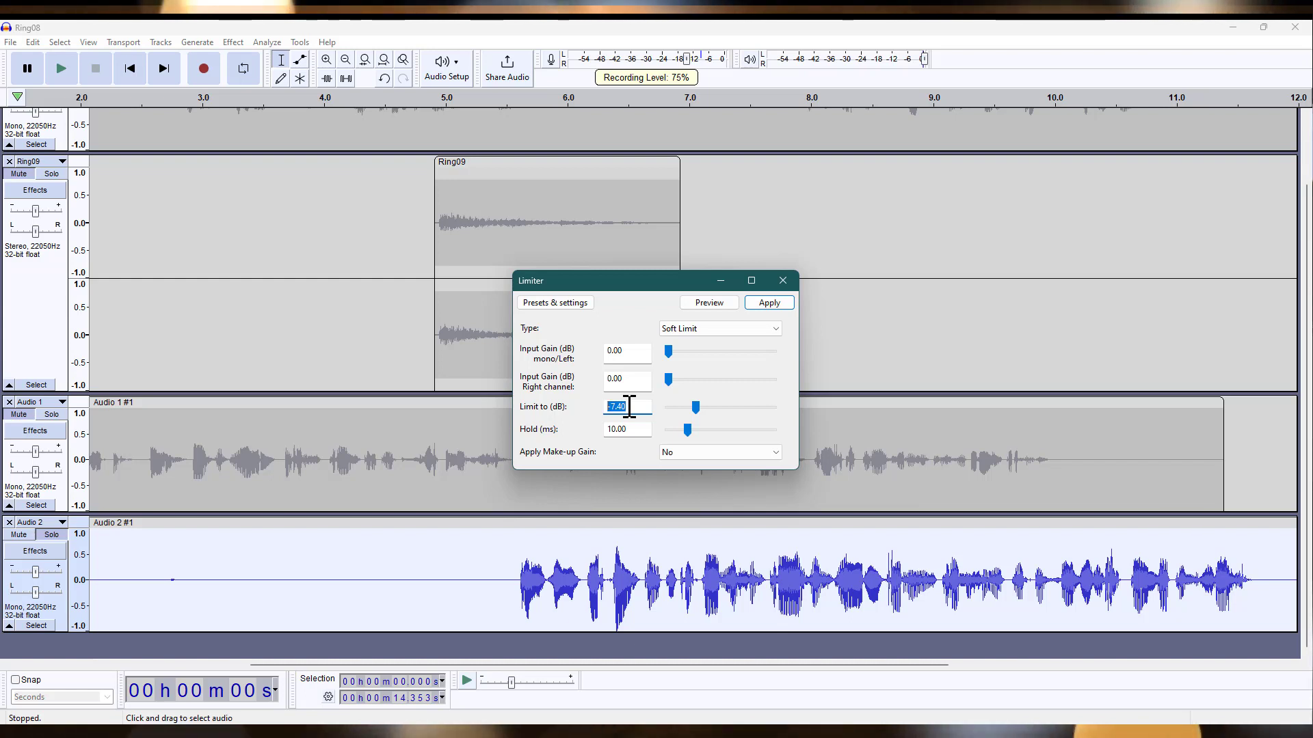
pyautogui.click(629, 406)
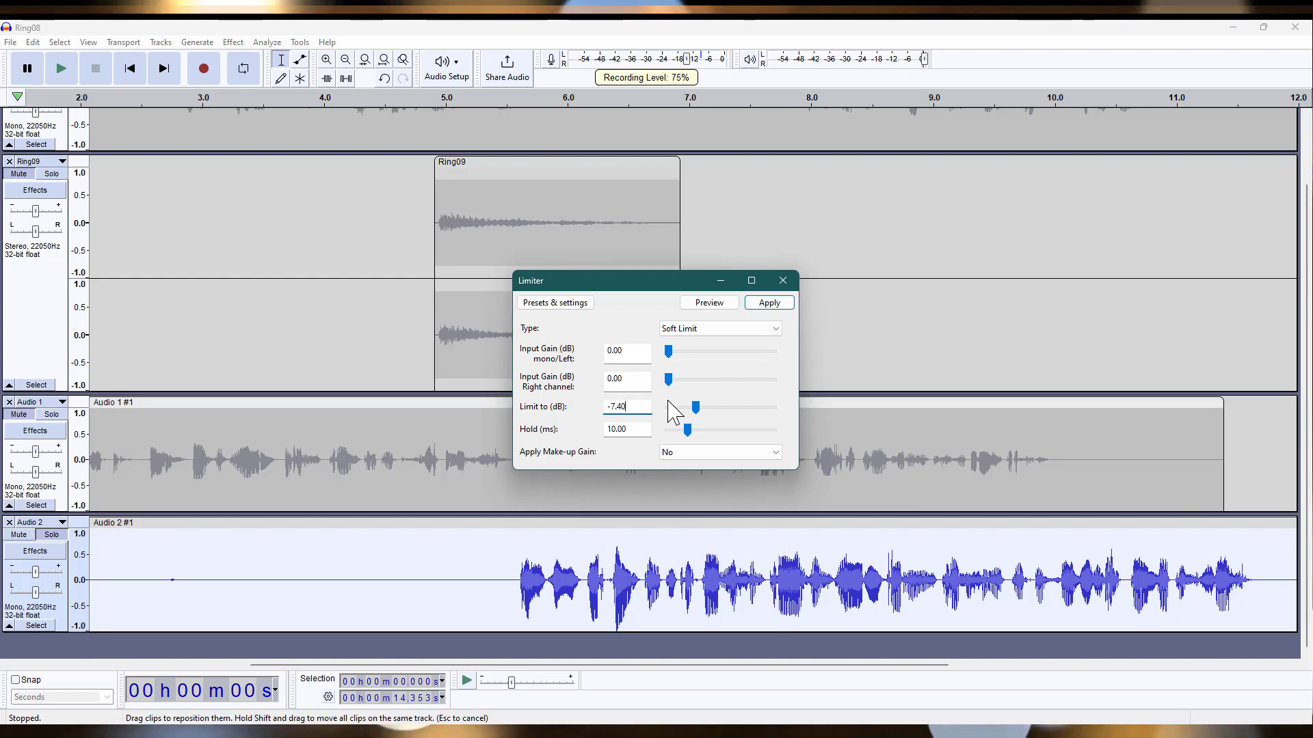
pyautogui.click(768, 304)
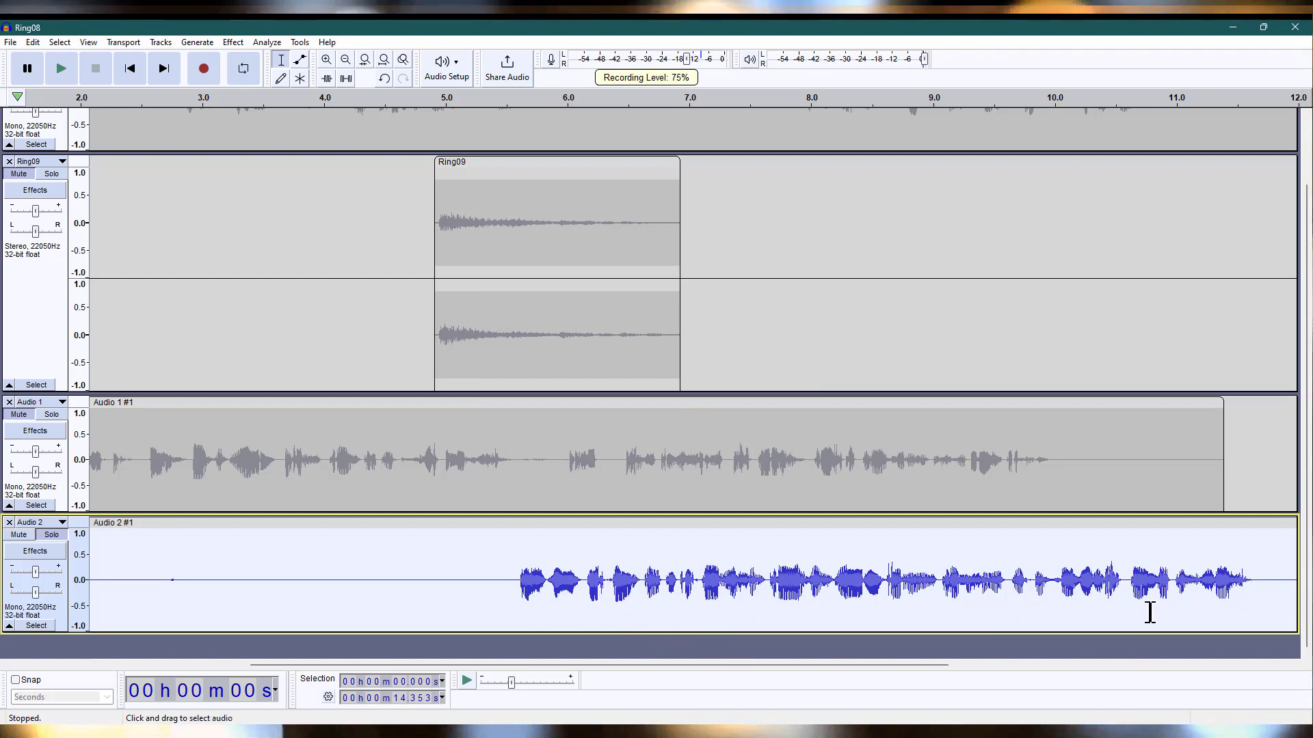
# Play the limited speech of Audio 2 from 5.403 seconds, reselect the whole track and undo the Limiter.
pyautogui.click(494, 574)
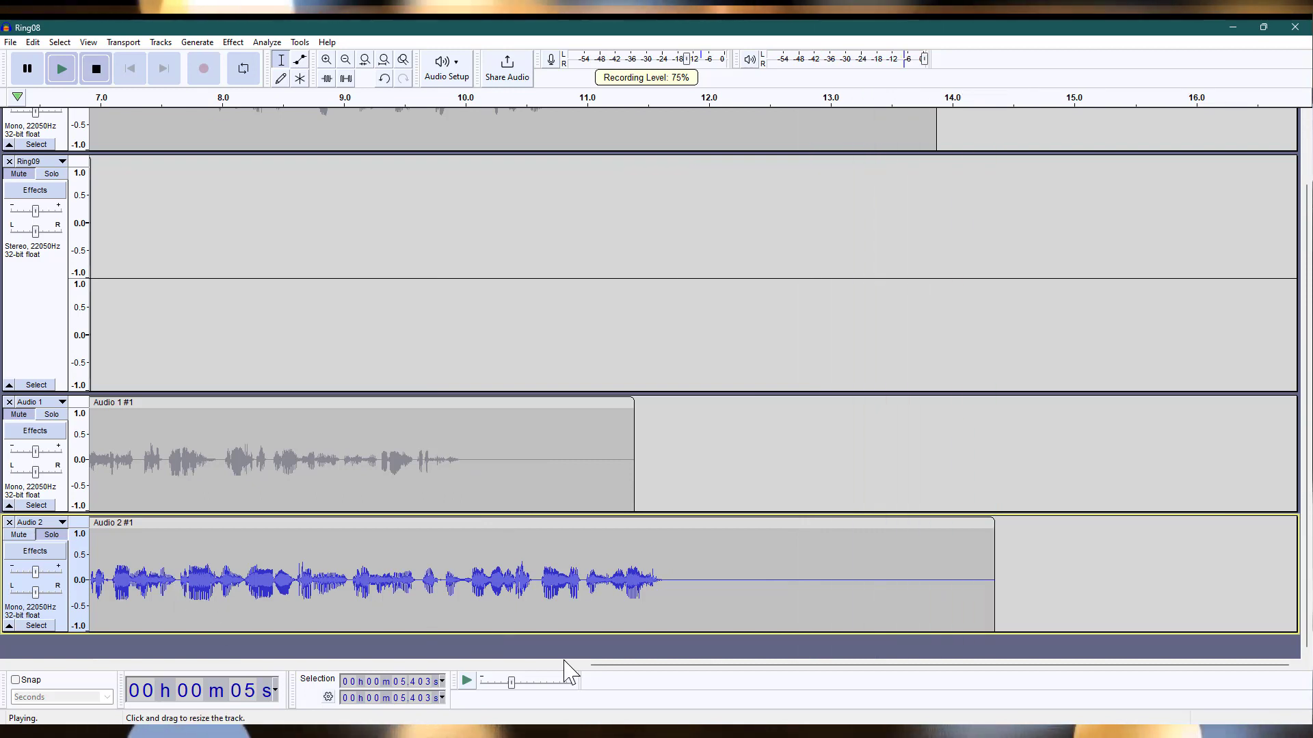
pyautogui.moveTo(565, 667); pyautogui.dragTo(458, 672)
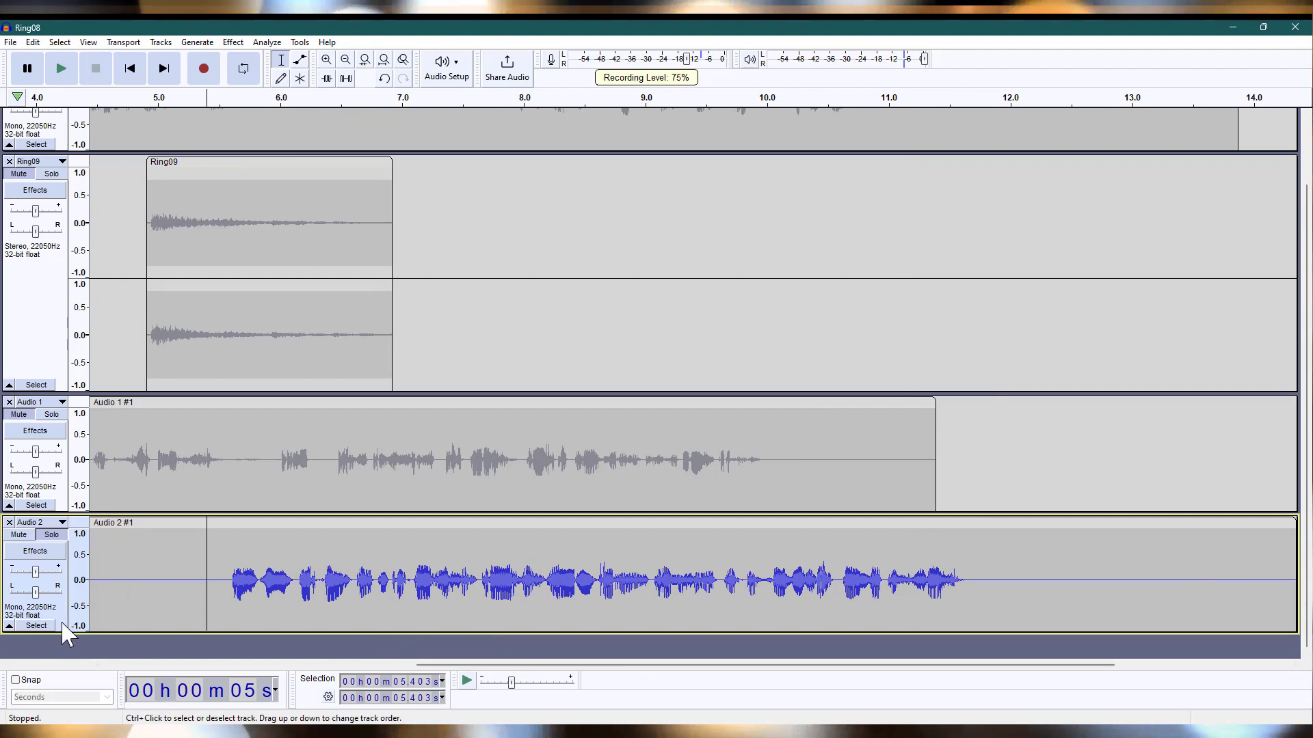
pyautogui.click(53, 604)
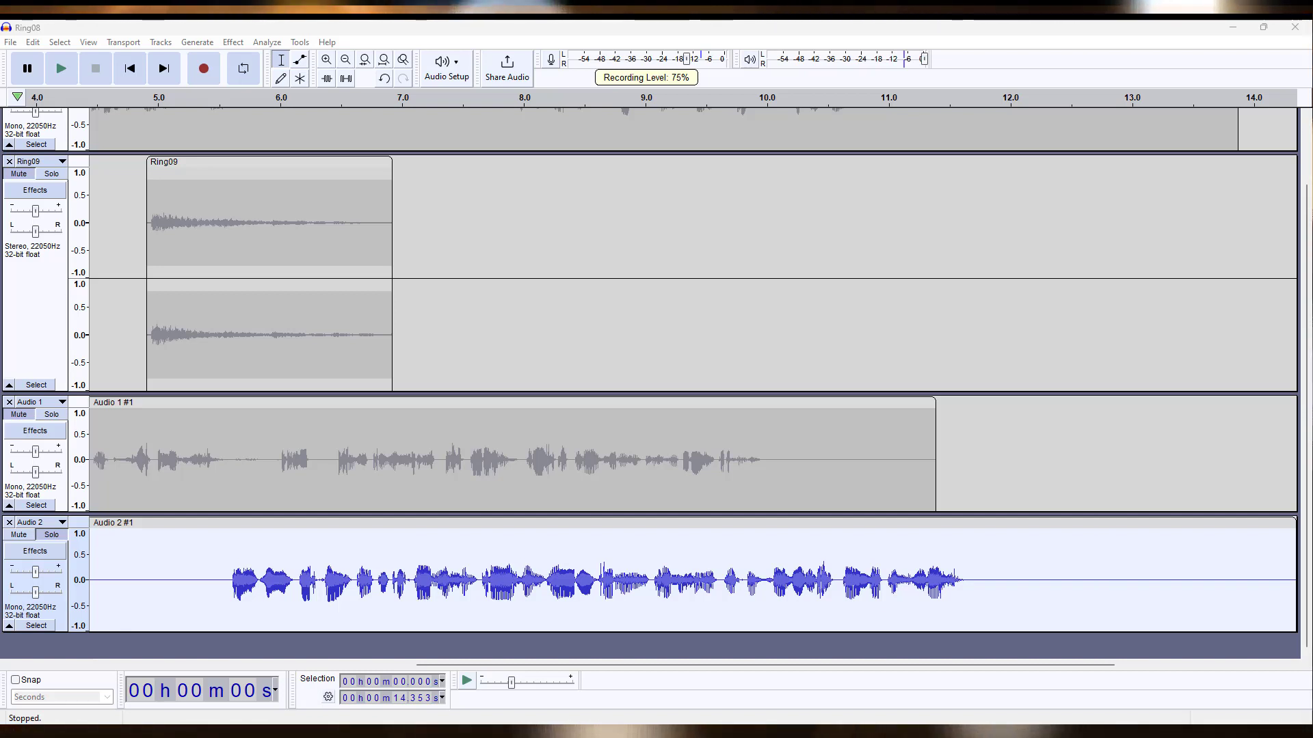
pyautogui.click(714, 28)
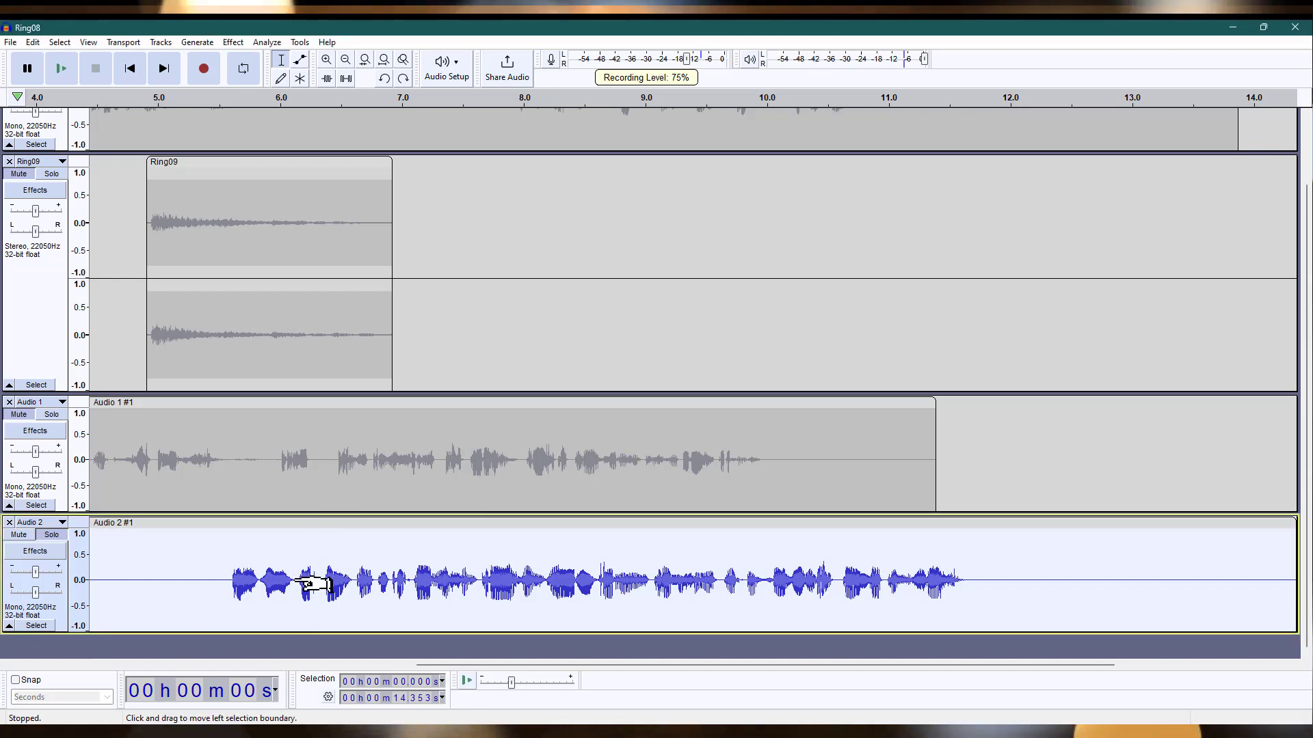
pyautogui.hotkey('ctrl', 'z')
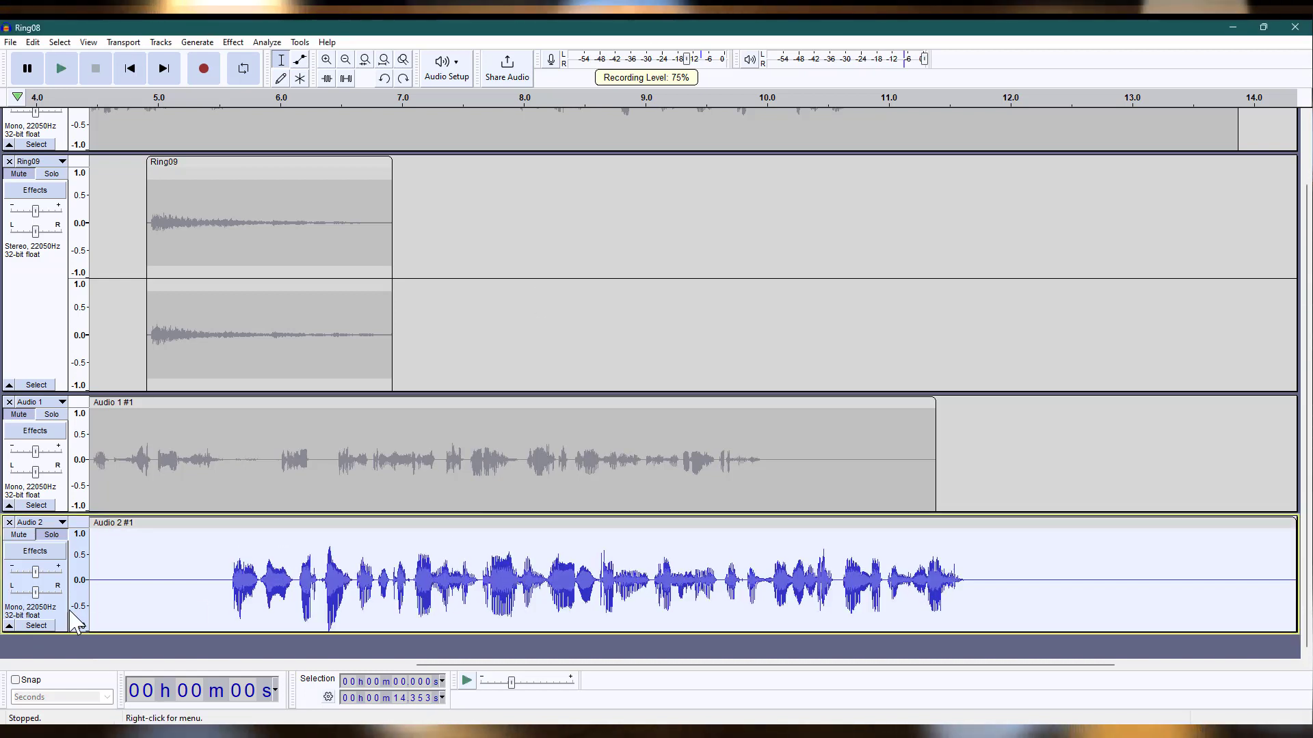
# Apply the Limiter to the whole of Audio 2 with Soft Limit at -9.90 dB and 10.00 ms hold, and play the result.
pyautogui.click(231, 45)
pyautogui.moveTo(284, 123)
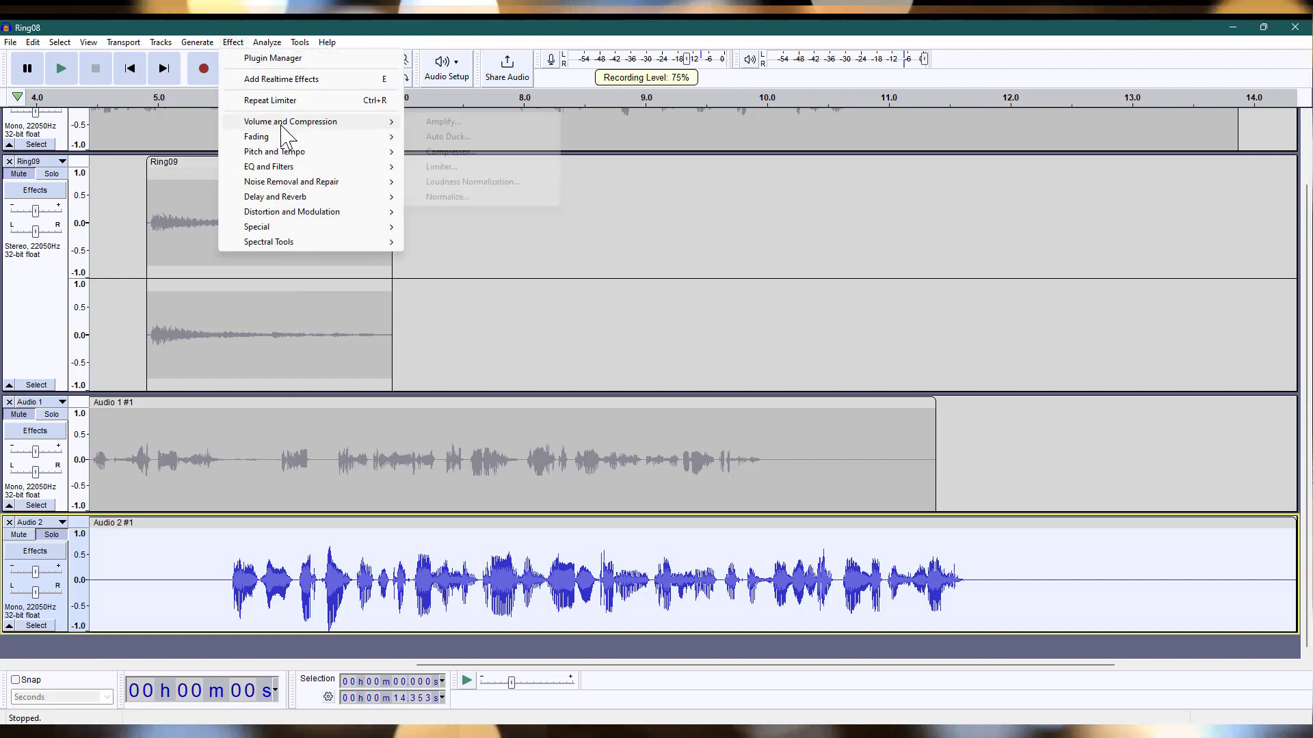
pyautogui.click(431, 167)
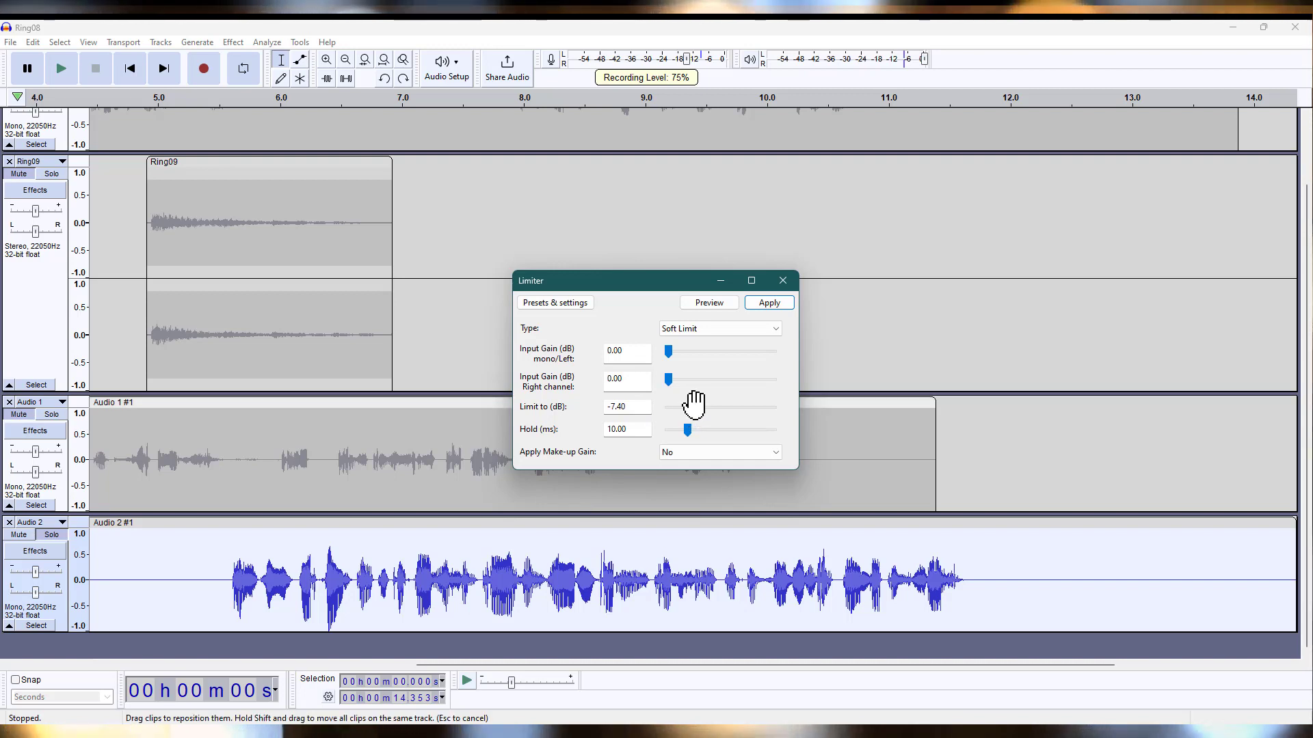
pyautogui.moveTo(694, 405); pyautogui.dragTo(669, 406)
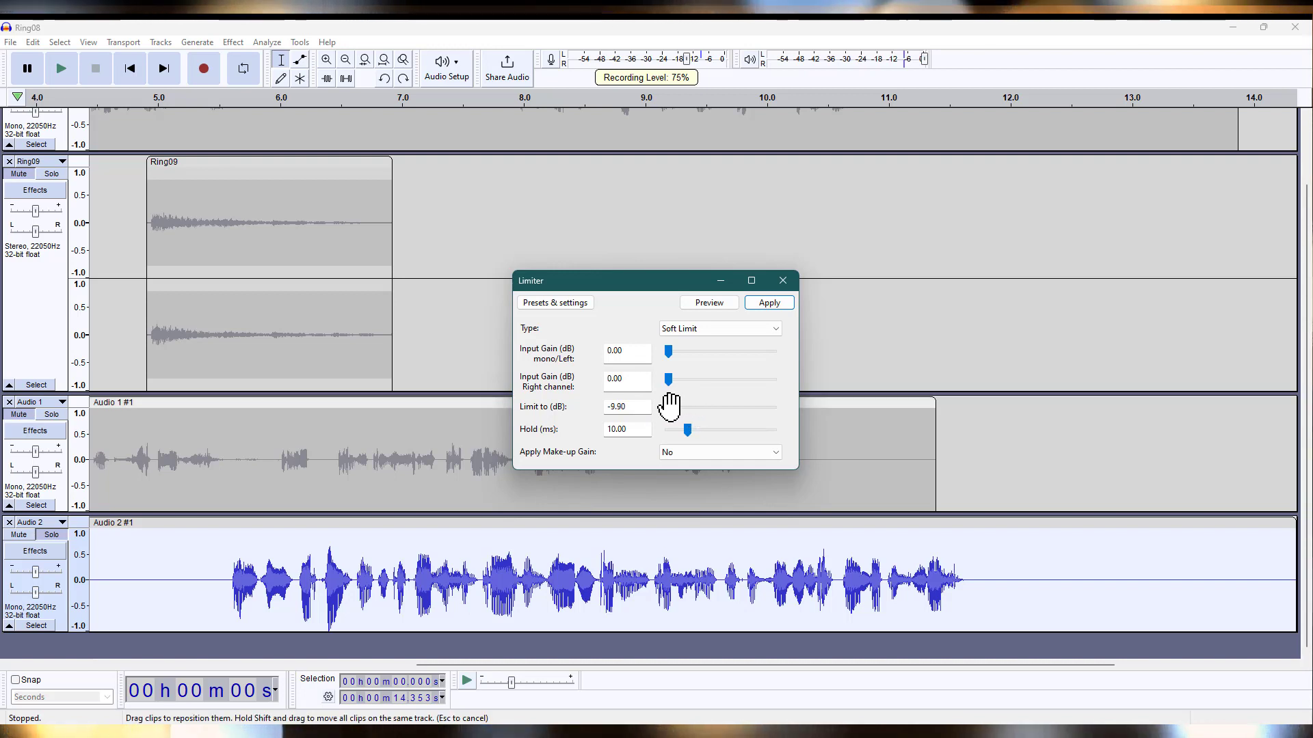
pyautogui.click(769, 303)
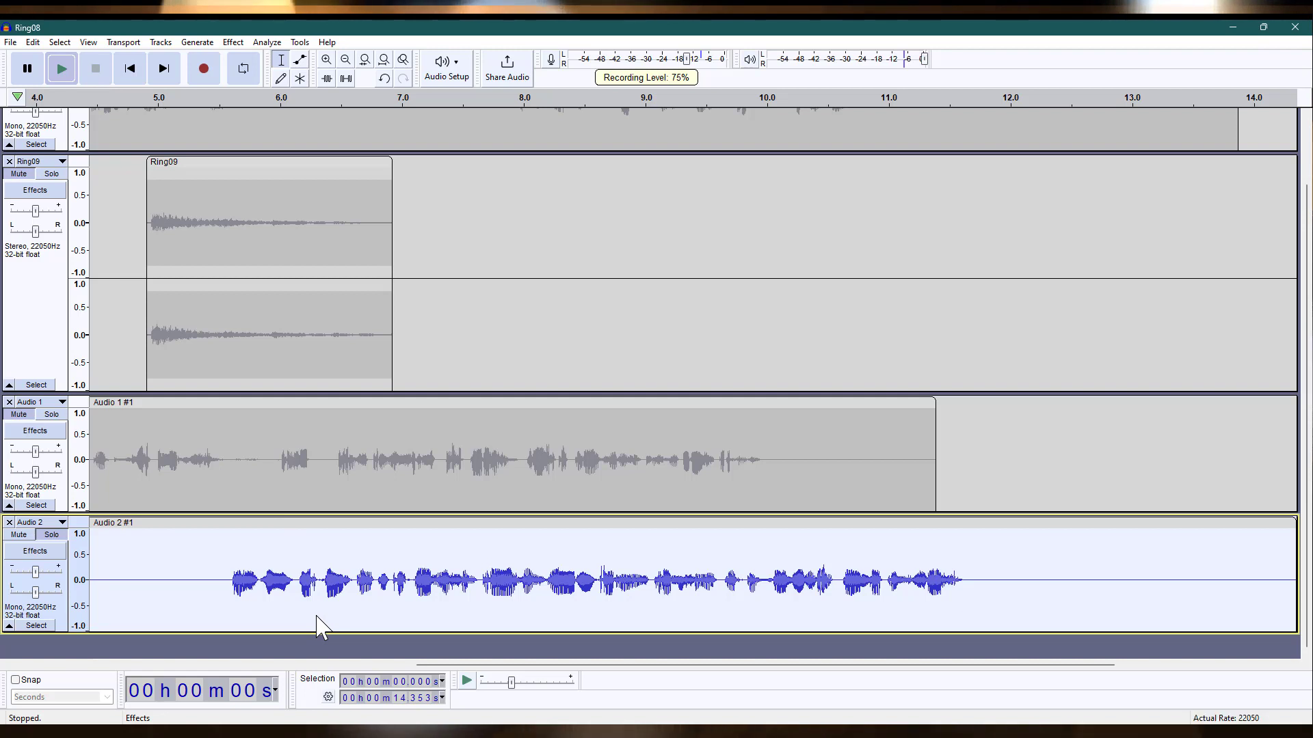
pyautogui.press('space')
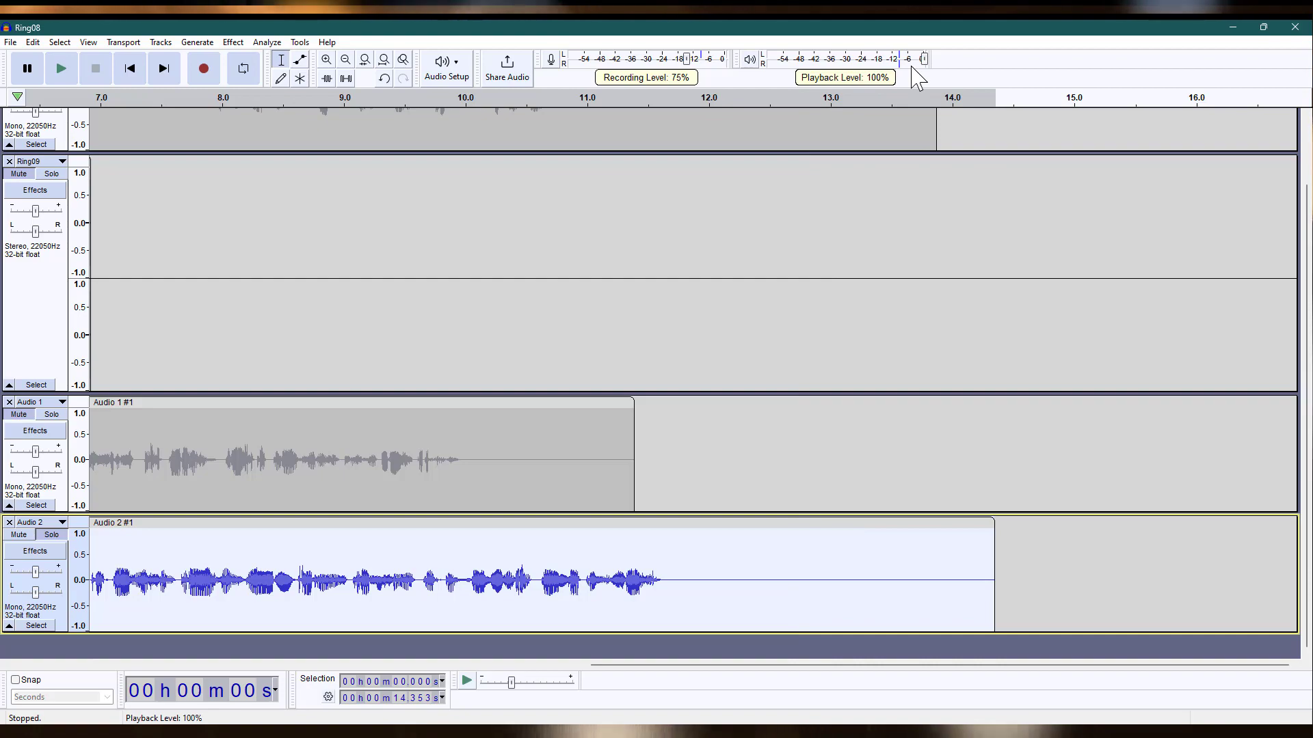
pyautogui.hotkey('alt', 'Tab')
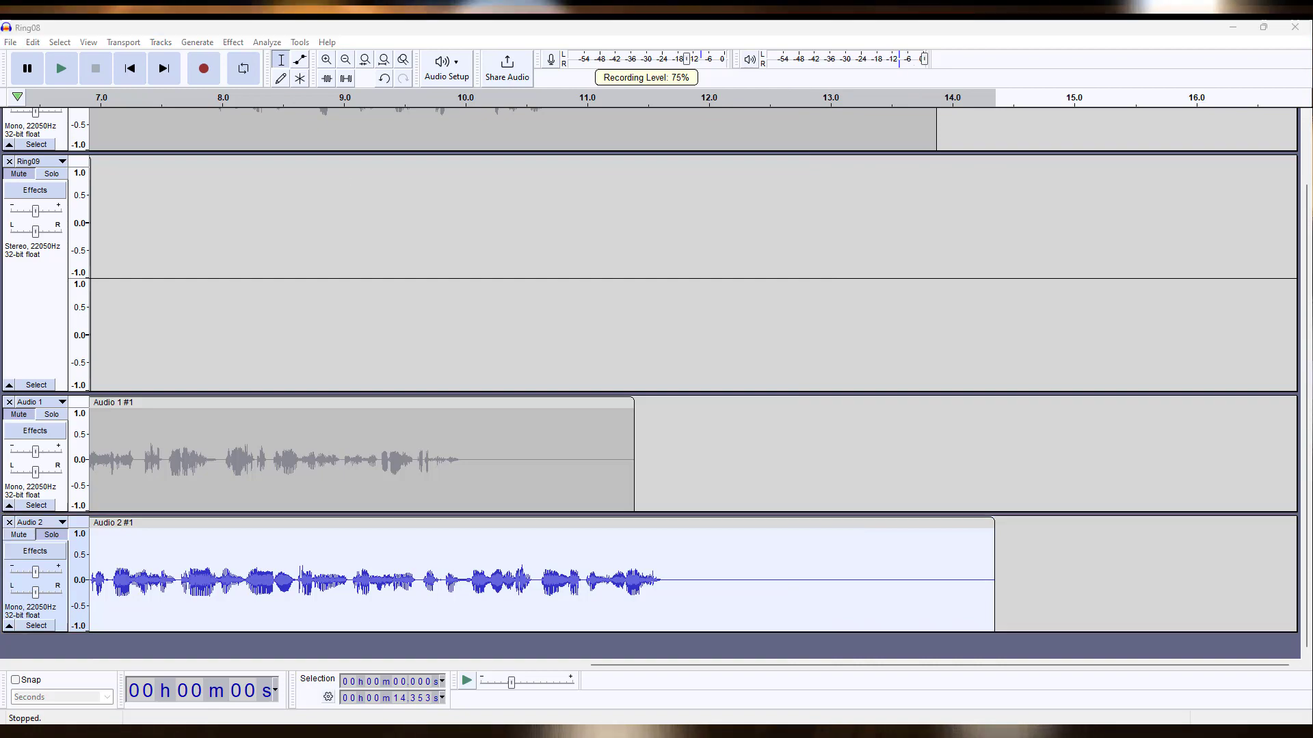